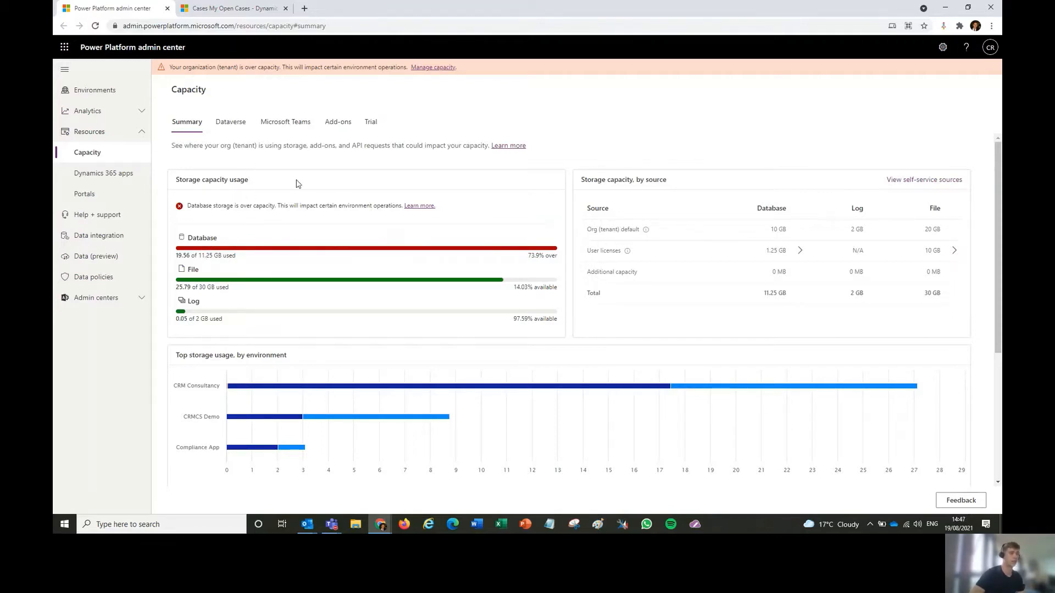
- Open the CRM Consultancy environment's Dataverse capacity details and toggle the AsyncOperationBase series off and on in the database chart
{"action": "left_click", "coordinate": [229, 128]}
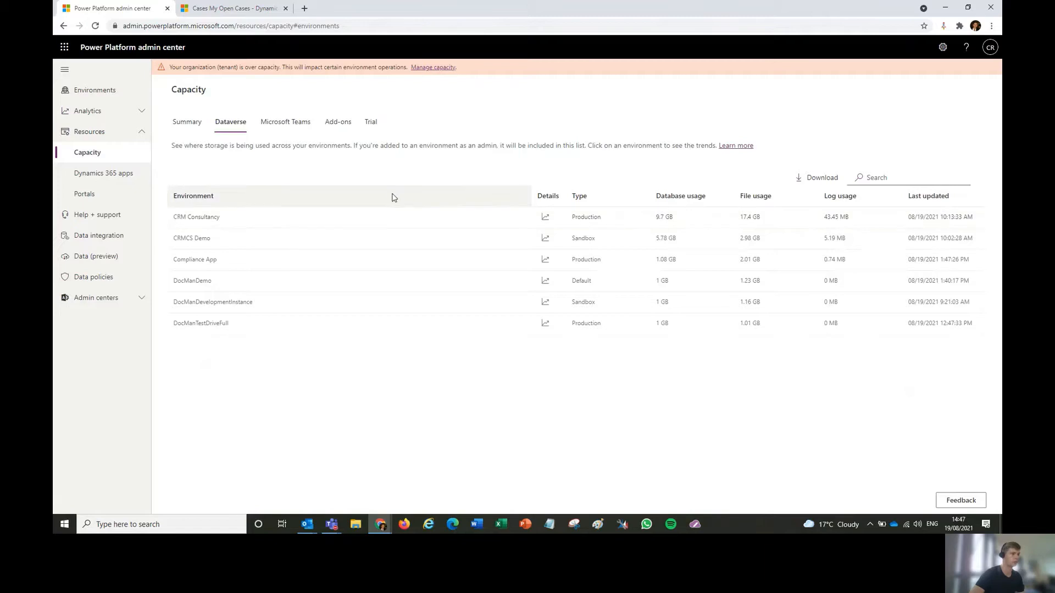
{"action": "left_click", "coordinate": [545, 218]}
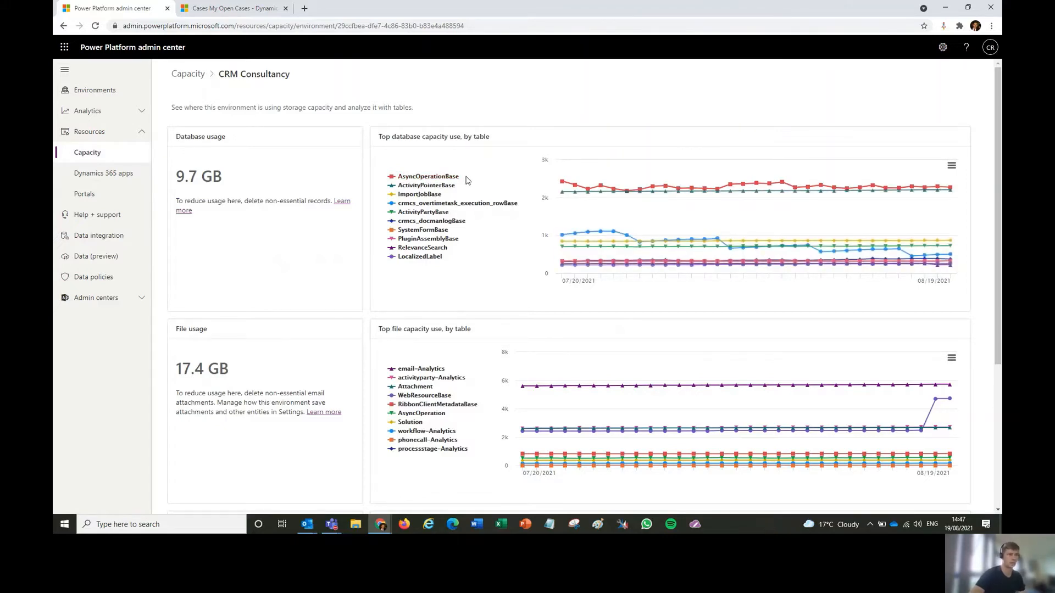
{"action": "left_click", "coordinate": [443, 177]}
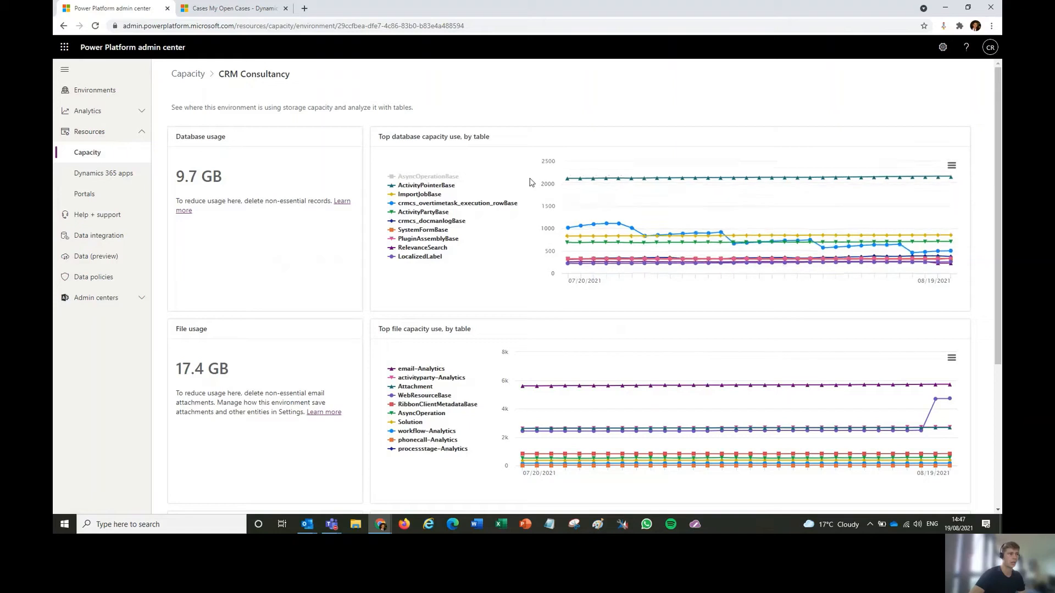
{"action": "left_click", "coordinate": [443, 177]}
{"action": "mouse_move", "coordinate": [566, 187]}
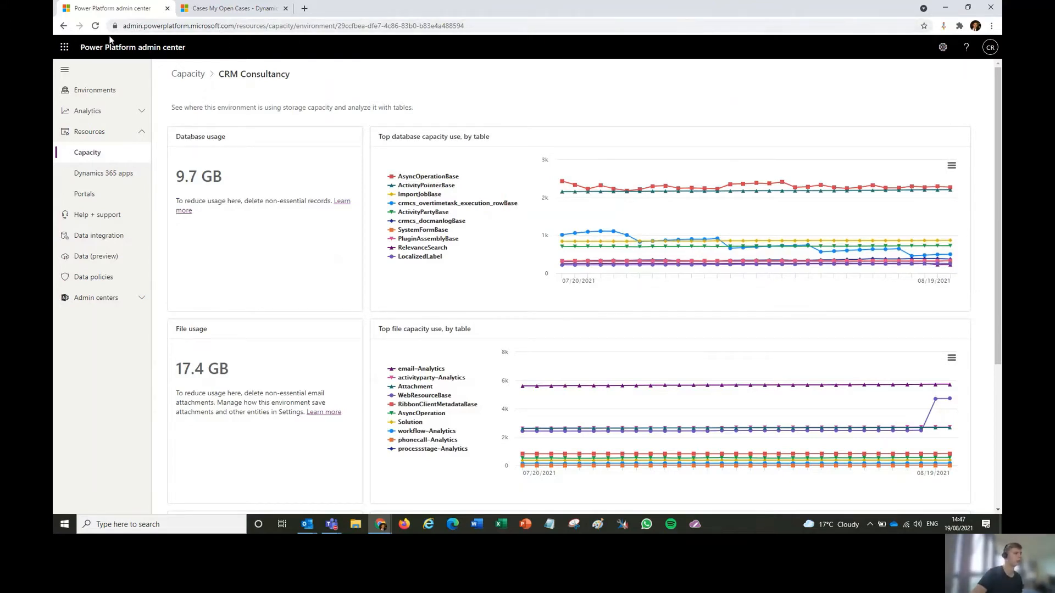
- Open the capacity summary in a separate browser tab placed first, and return to the CRM Consultancy capacity details
{"action": "middle_click", "coordinate": [63, 25]}
{"action": "left_click_drag", "start_coordinate": [193, 15], "coordinate": [139, 15]}
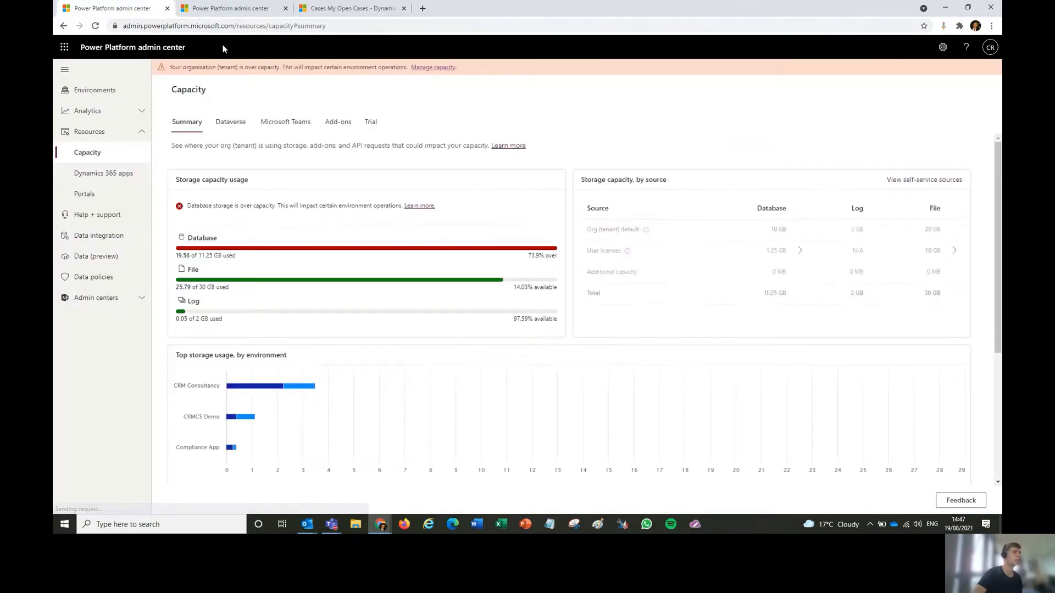
{"action": "left_click", "coordinate": [243, 8]}
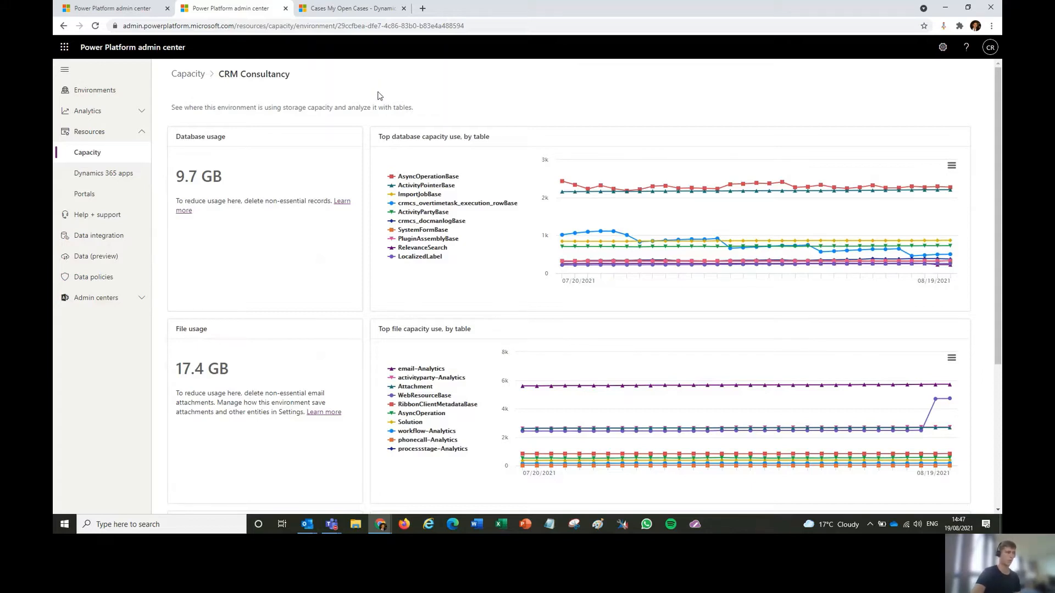
- Switch to the Dynamics 365 Consult App, open its Advanced Settings and go to Bulk Record Deletion under Data Management
{"action": "left_click", "coordinate": [333, 11]}
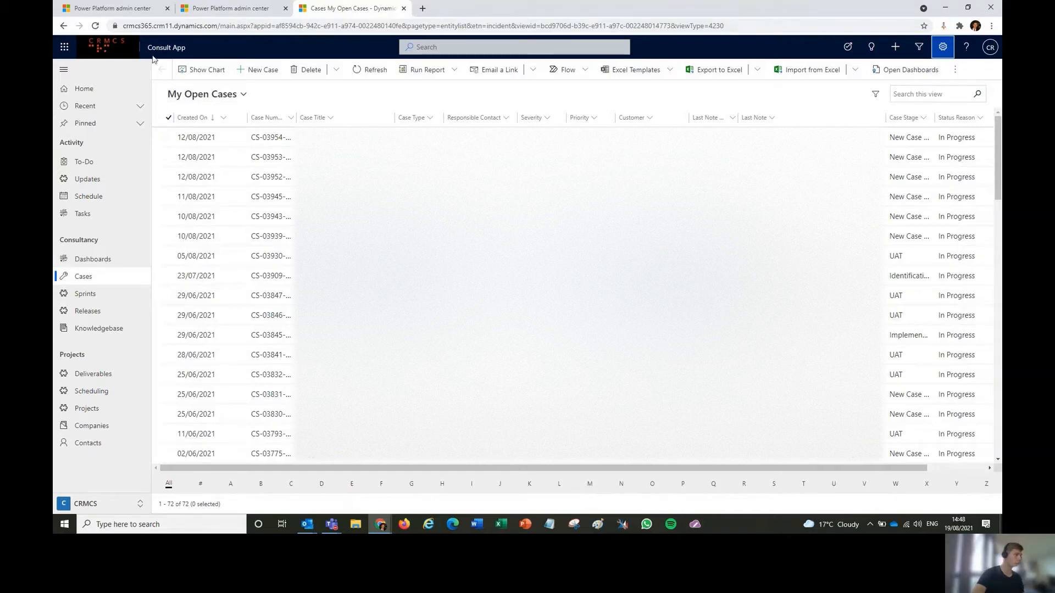
{"action": "left_click", "coordinate": [945, 50]}
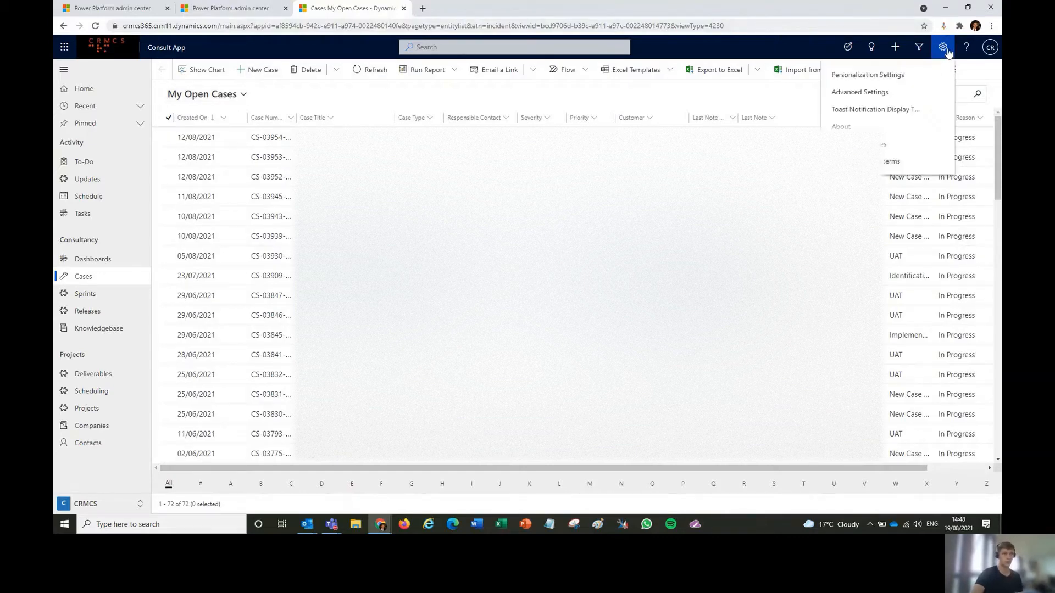
{"action": "left_click", "coordinate": [879, 92]}
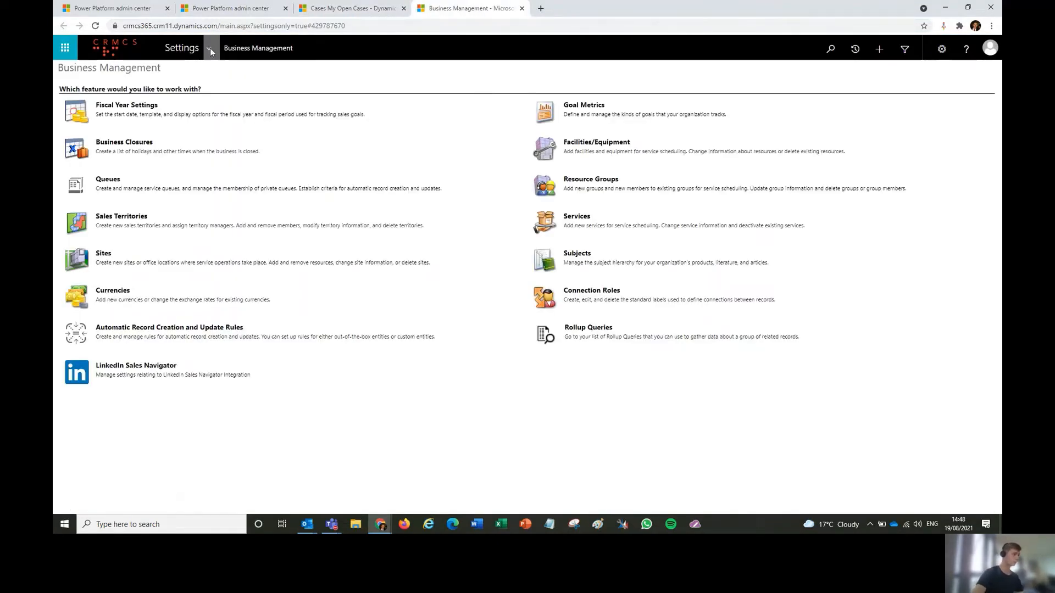
{"action": "left_click", "coordinate": [210, 48]}
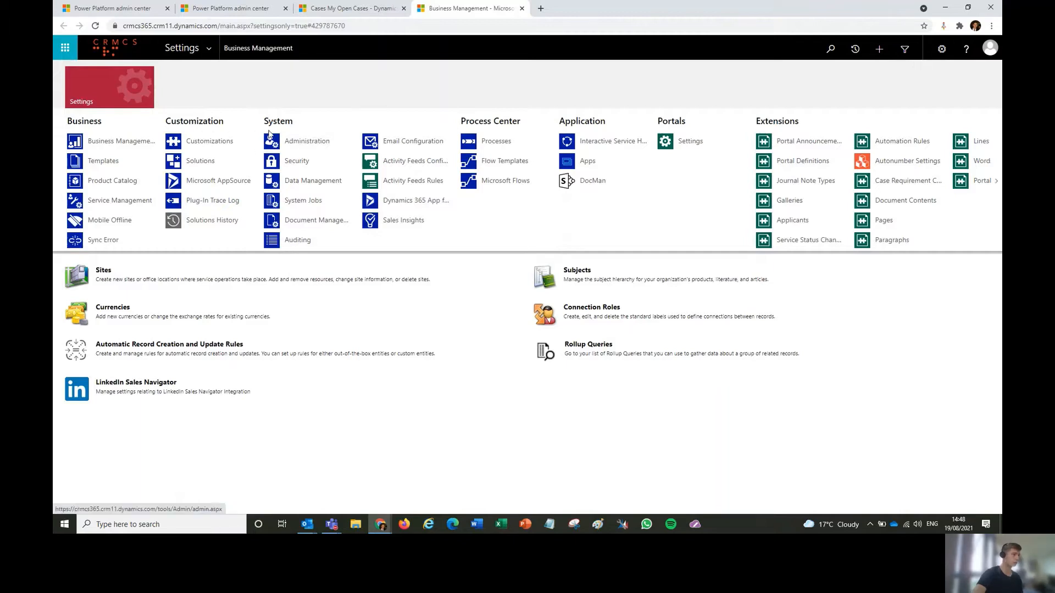
{"action": "left_click", "coordinate": [309, 181]}
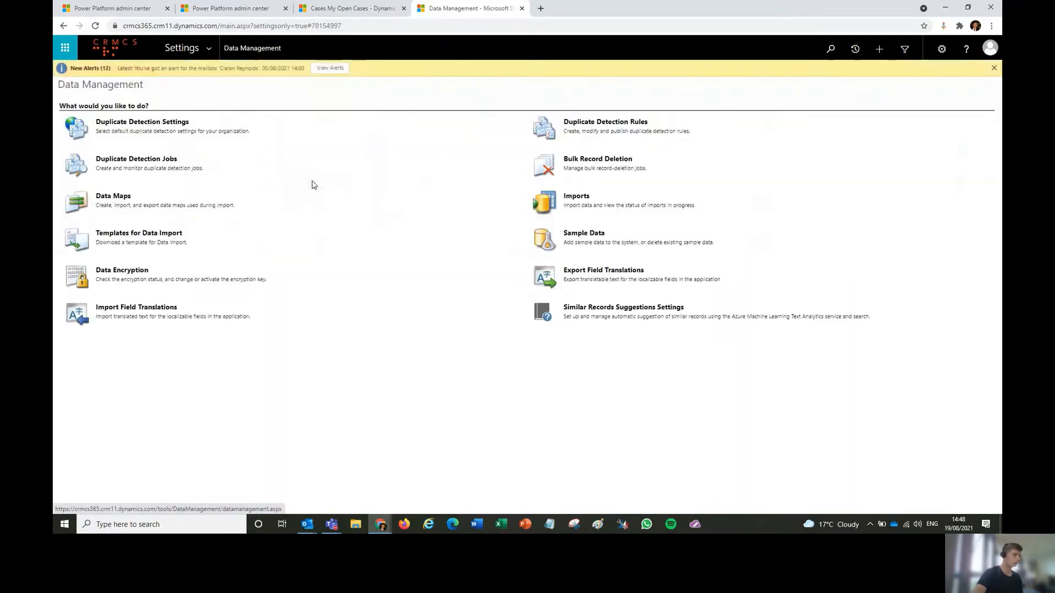
{"action": "left_click", "coordinate": [588, 165]}
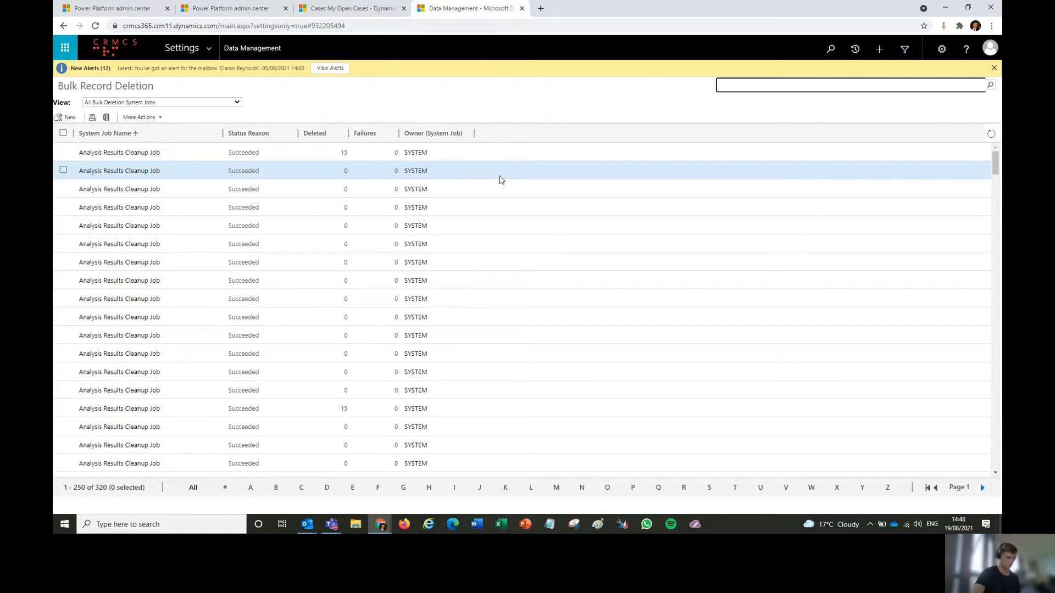
- Open the System Jobs list in the settings and review its job types, statuses and start times
{"action": "left_click", "coordinate": [208, 48]}
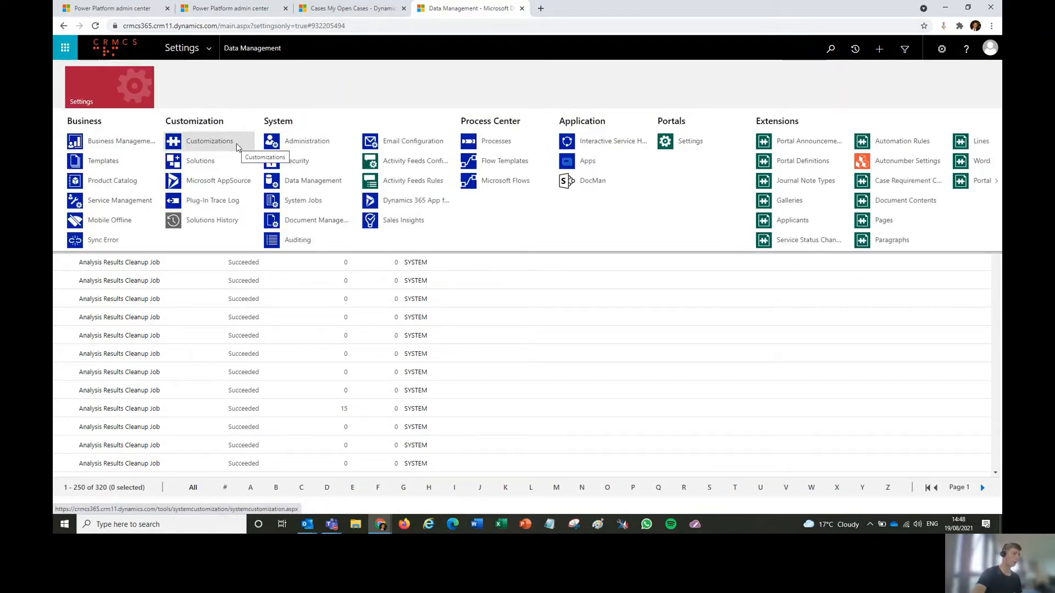
{"action": "left_click", "coordinate": [325, 206]}
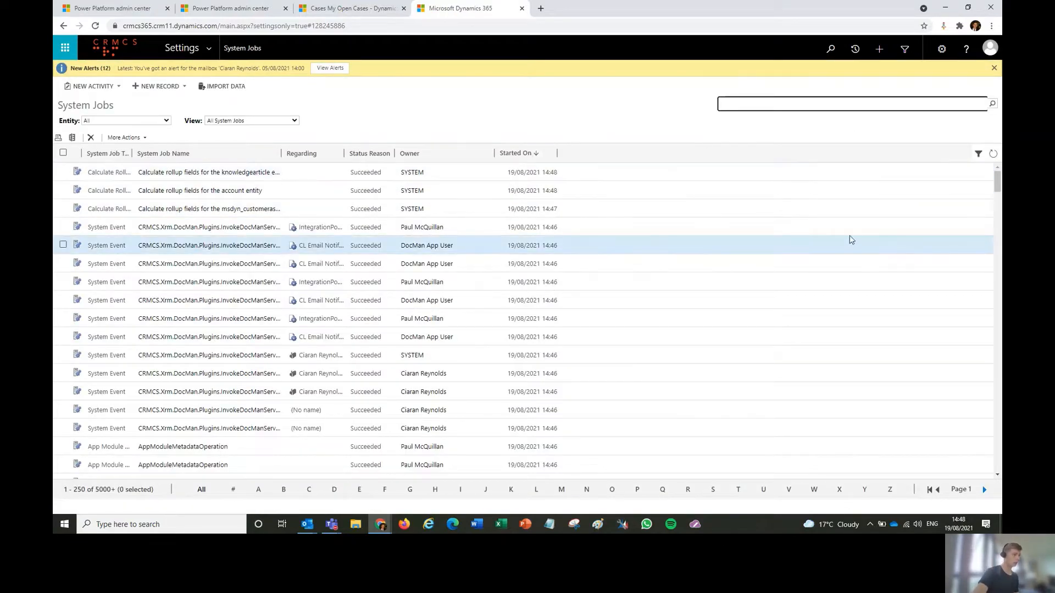
{"action": "left_click_drag", "start_coordinate": [995, 184], "coordinate": [971, 170]}
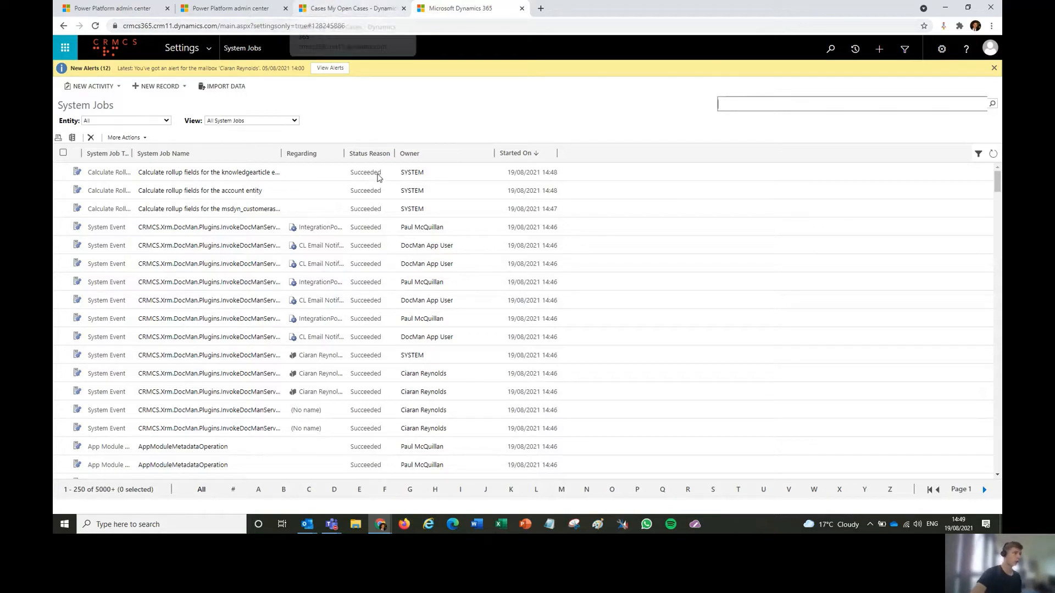
- Return to Bulk Record Deletion in Data Management and start a new bulk deletion job, advancing to its search criteria
{"action": "left_click", "coordinate": [211, 49]}
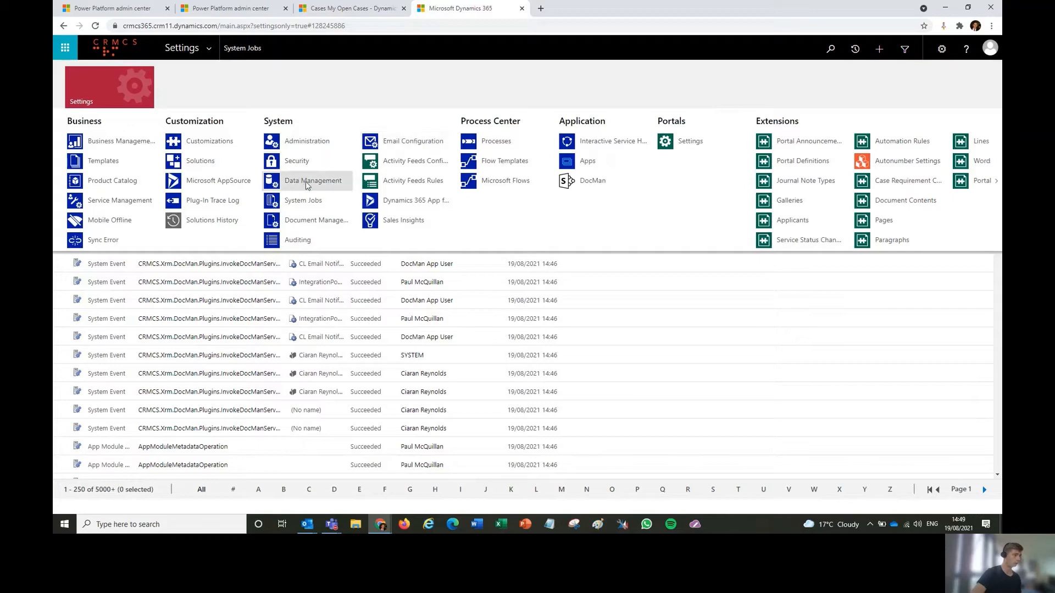
{"action": "left_click", "coordinate": [306, 184]}
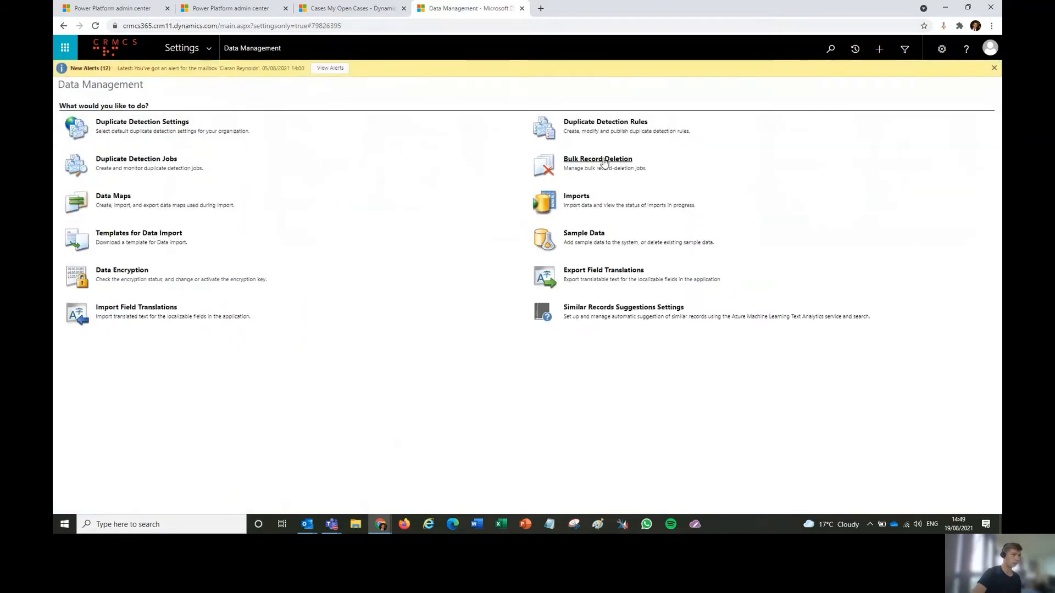
{"action": "left_click", "coordinate": [604, 161]}
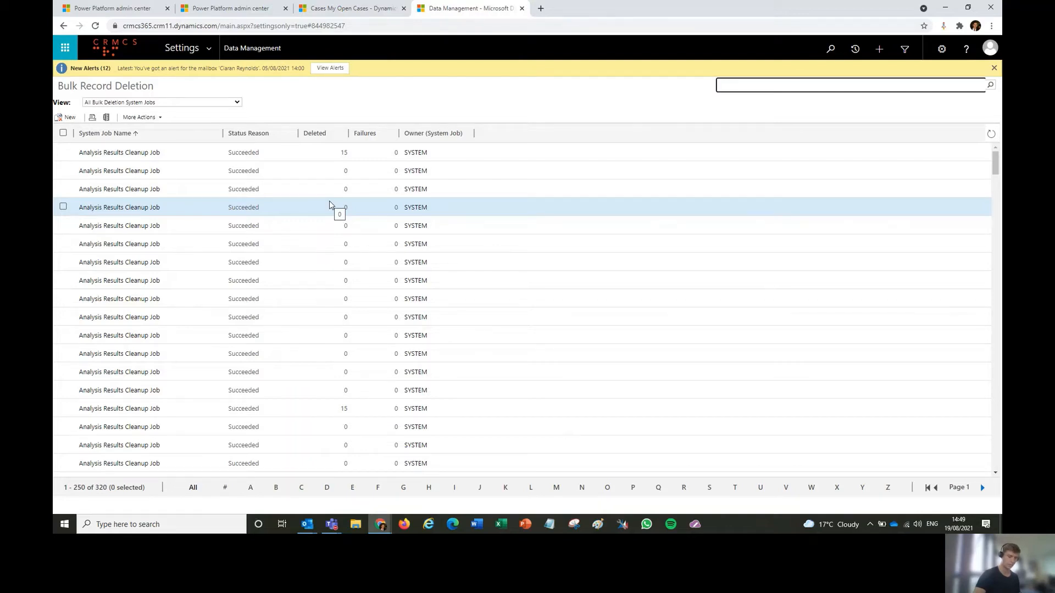
{"action": "left_click", "coordinate": [66, 117]}
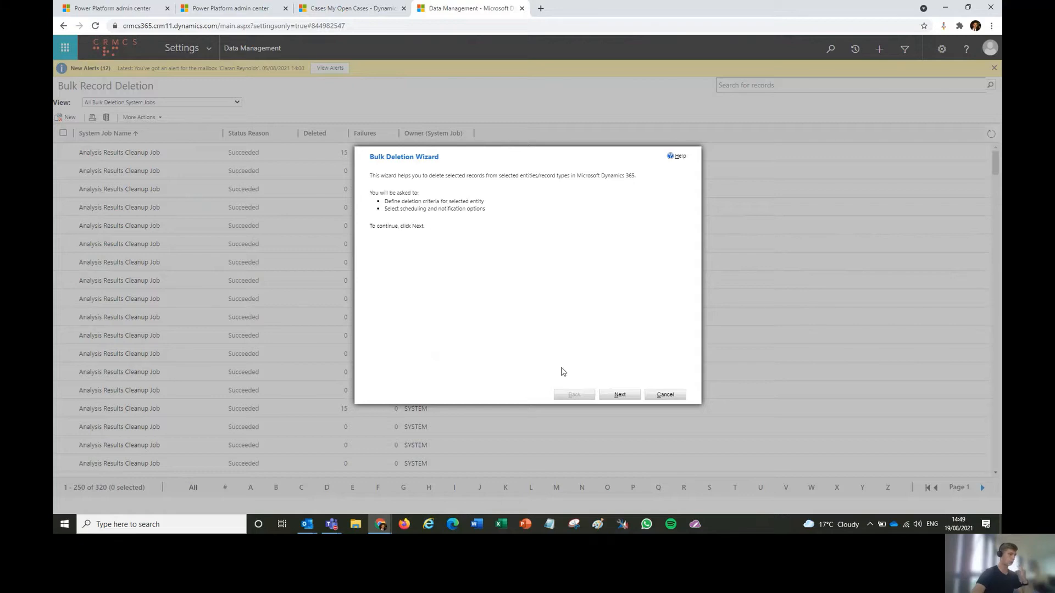
{"action": "left_click", "coordinate": [620, 395]}
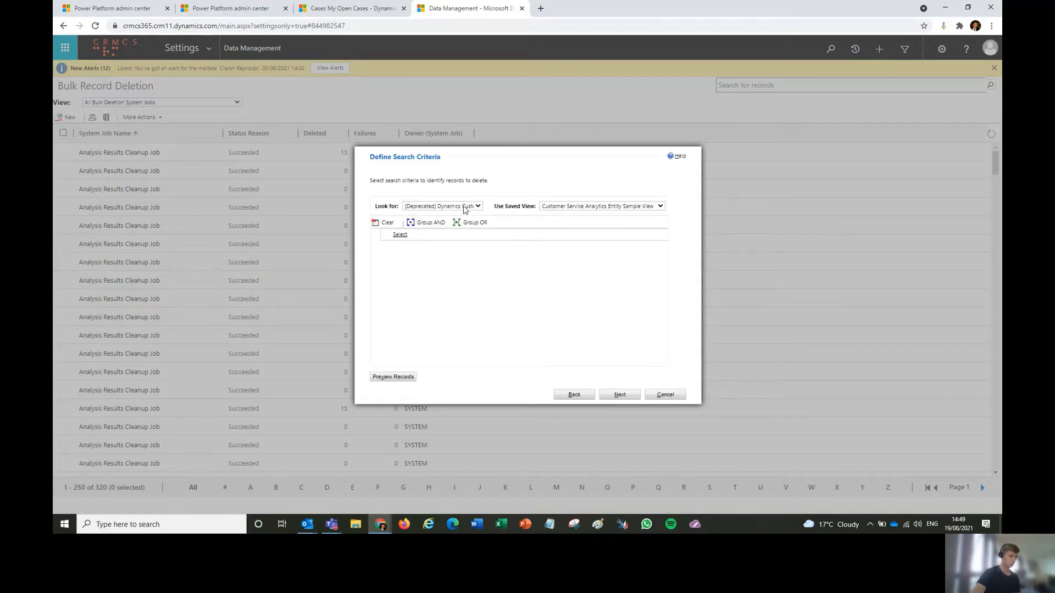
- Set the bulk deletion to look for System Jobs and start an empty condition row in the search criteria
{"action": "left_click", "coordinate": [465, 206]}
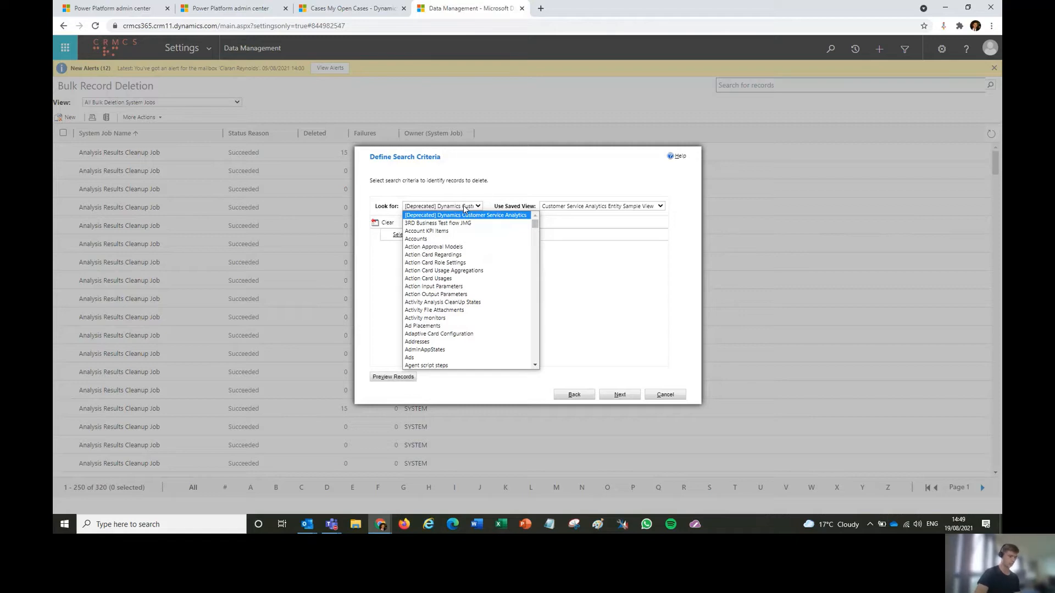
{"action": "type", "text": "system"}
{"action": "key", "text": "Return"}
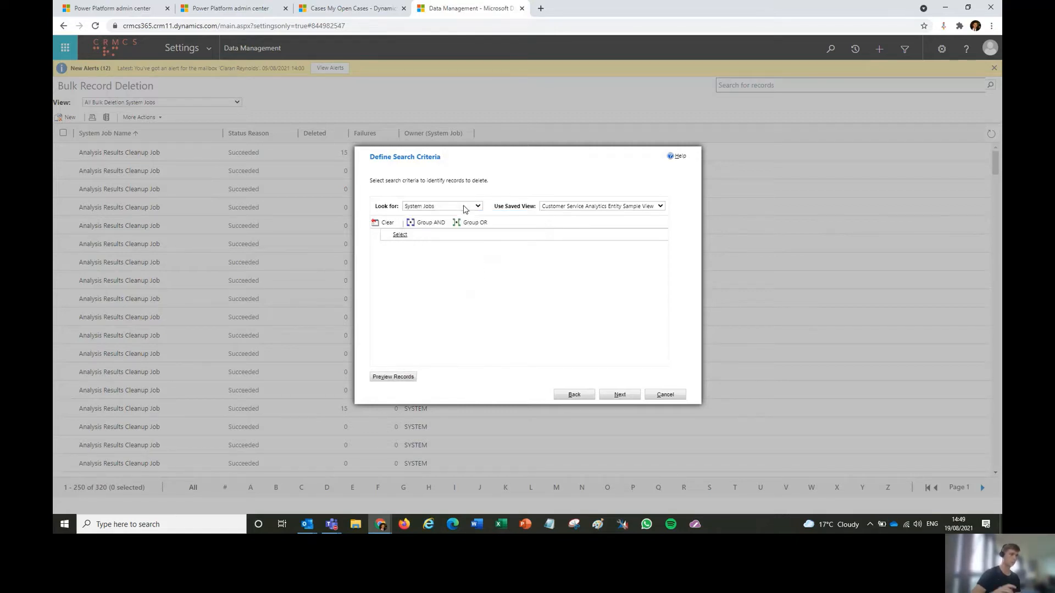
{"action": "left_click", "coordinate": [426, 235]}
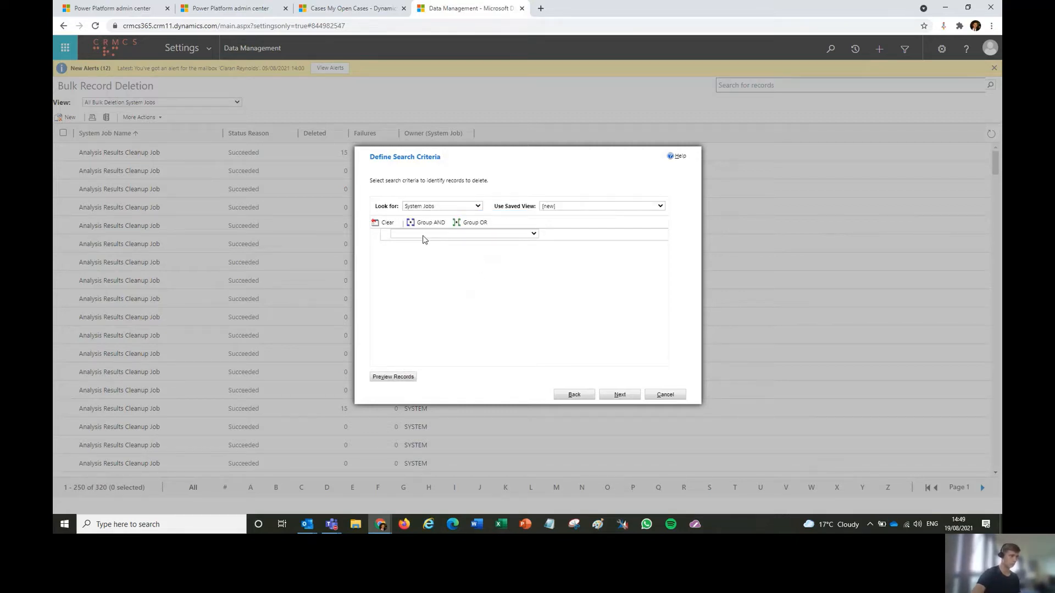
{"action": "left_click", "coordinate": [425, 237]}
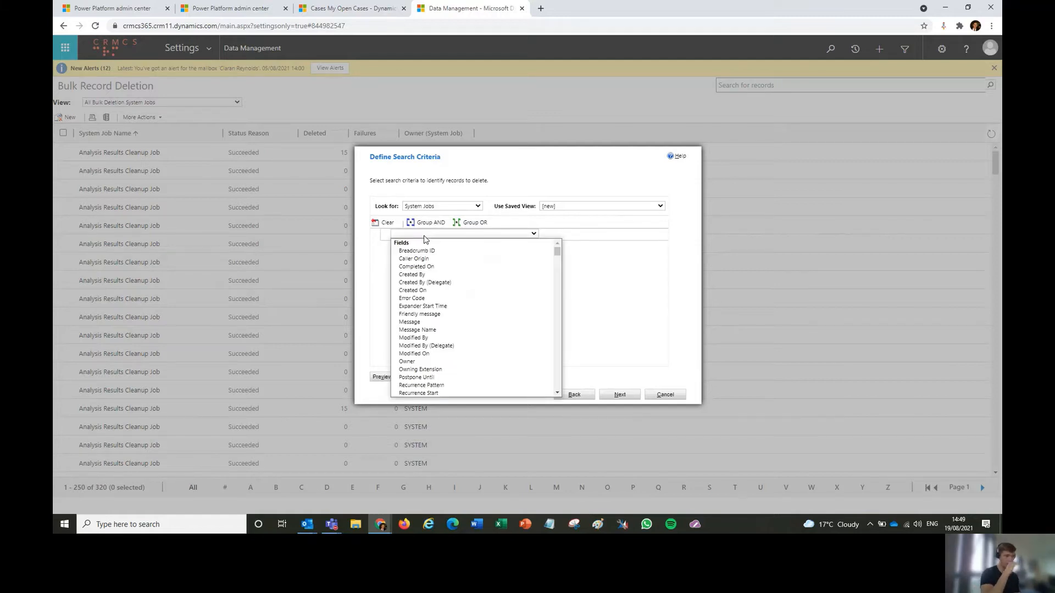
{"action": "left_click", "coordinate": [582, 301]}
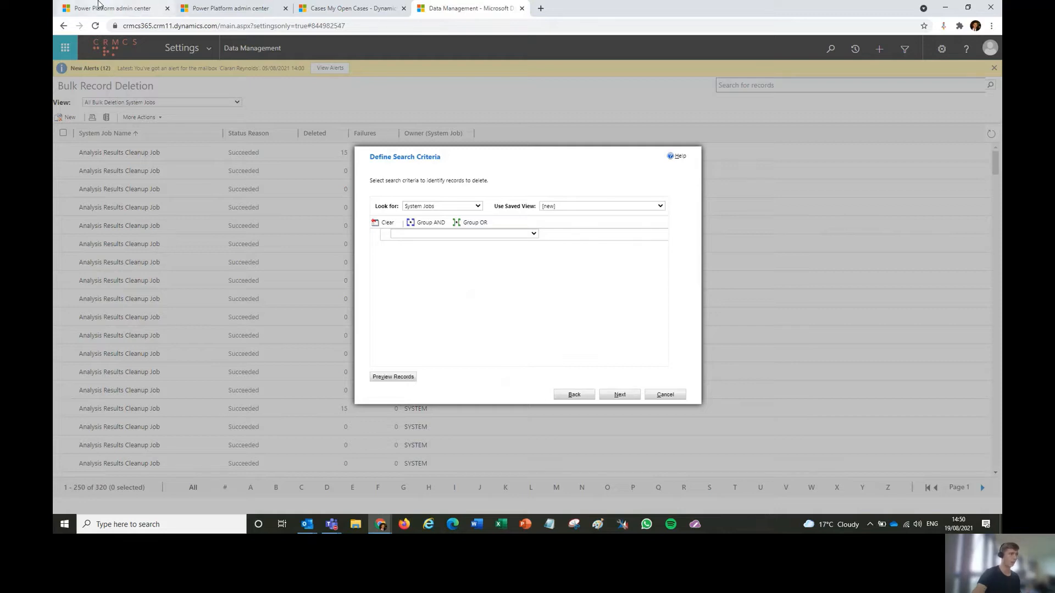
- Review the tenant capacity summary and the CRM Consultancy table usage, and return to the bulk deletion criteria
{"action": "left_click", "coordinate": [108, 7]}
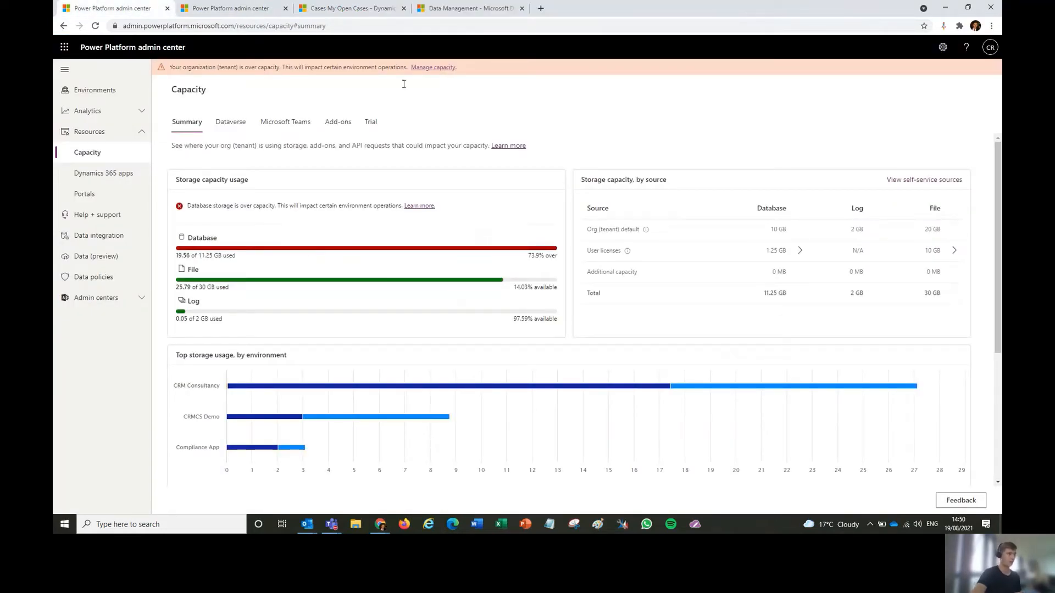
{"action": "left_click", "coordinate": [260, 7]}
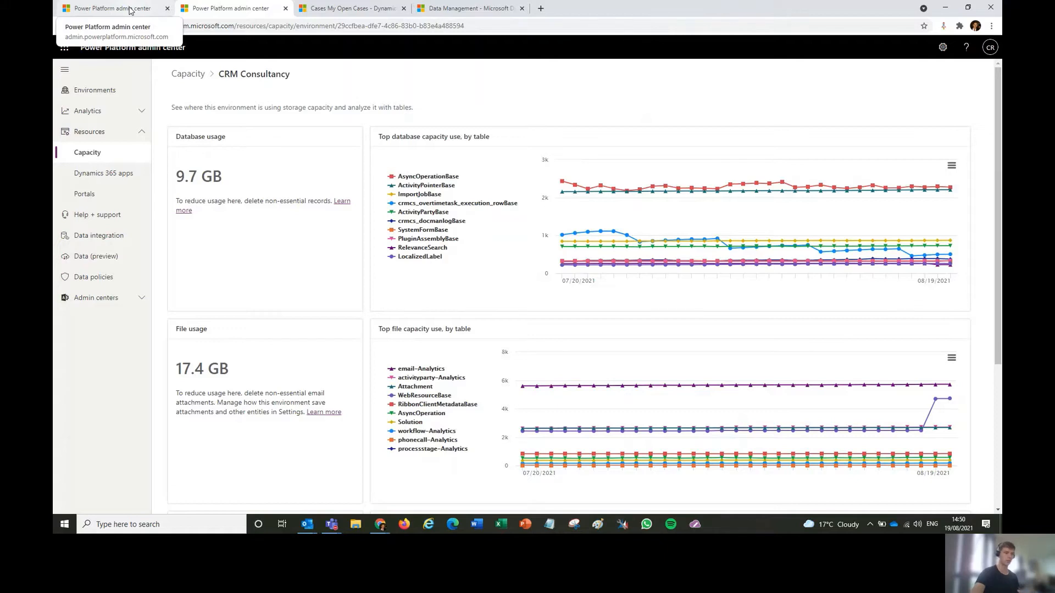
{"action": "left_click", "coordinate": [464, 8]}
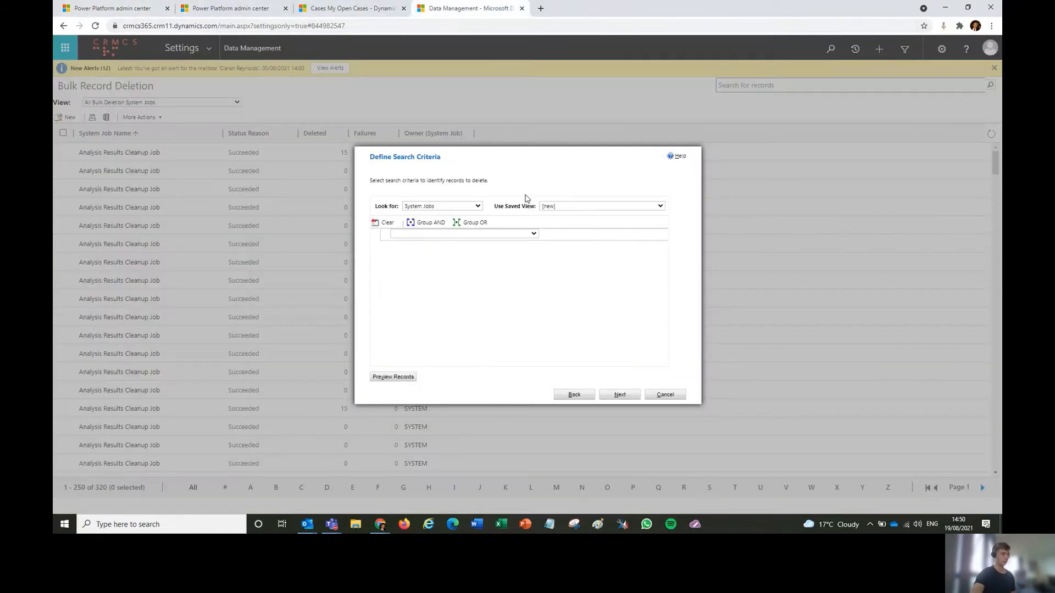
- Add the deletion condition Status Equals Completed to the System Jobs search criteria
{"action": "left_click", "coordinate": [445, 235]}
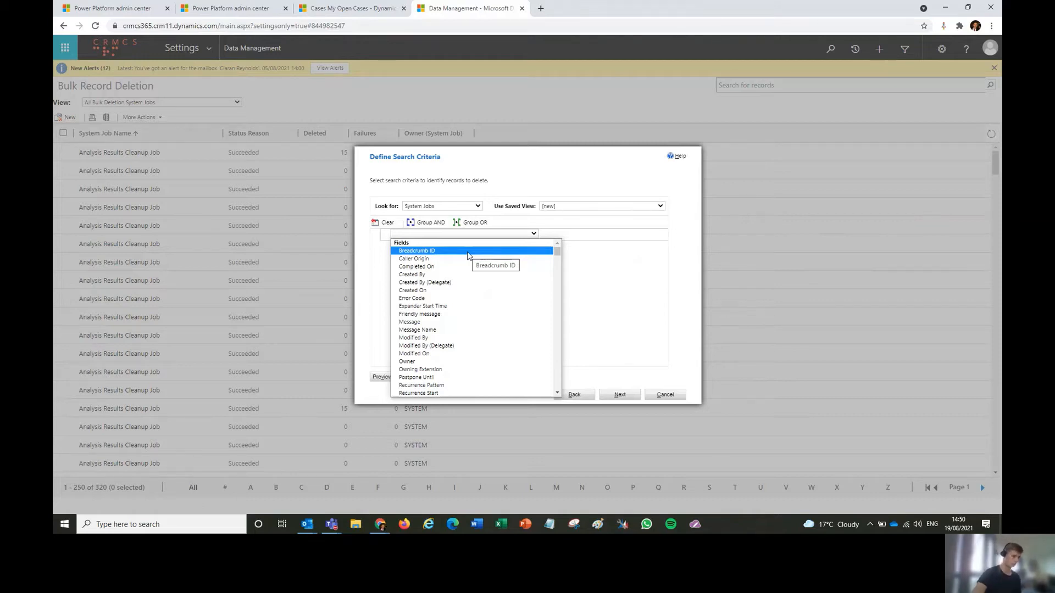
{"action": "key", "text": "s"}
{"action": "key", "text": "Down"}
{"action": "key", "text": "Down"}
{"action": "key", "text": "Up"}
{"action": "key", "text": "Return"}
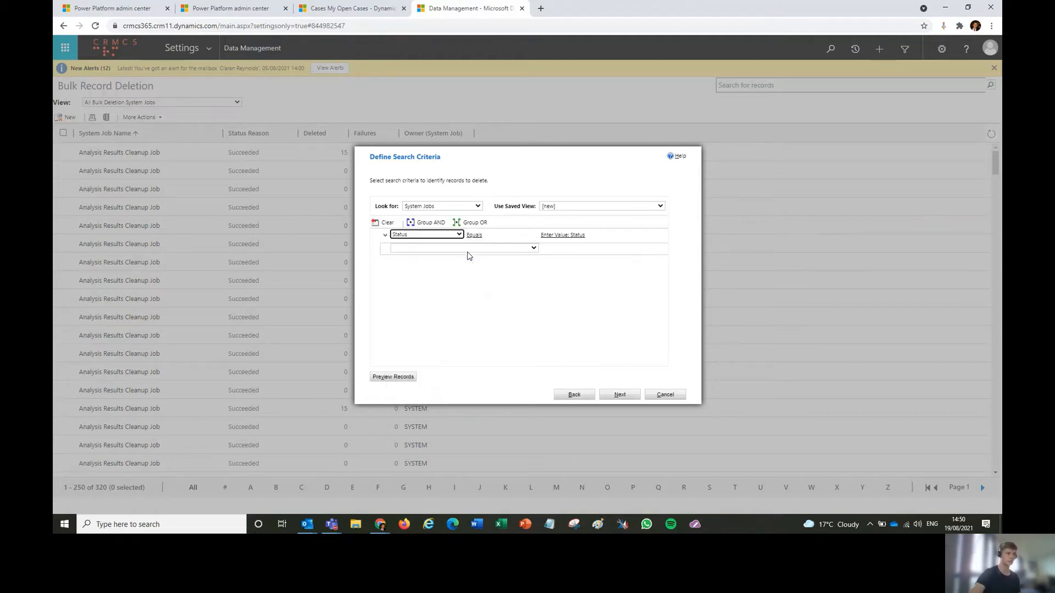
{"action": "left_click", "coordinate": [605, 235]}
{"action": "left_click", "coordinate": [606, 236]}
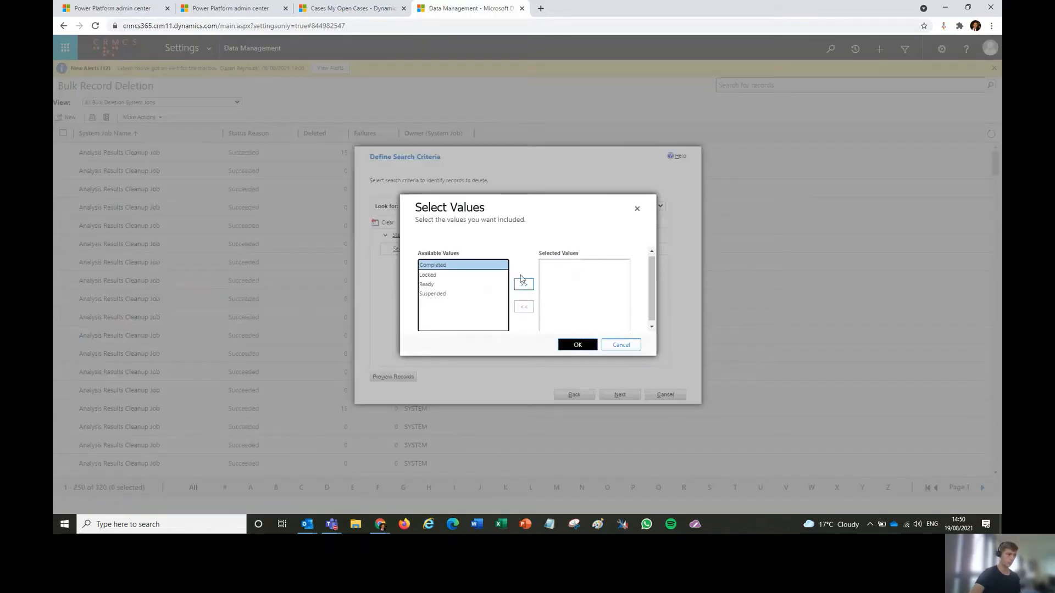
{"action": "double_click", "coordinate": [453, 265]}
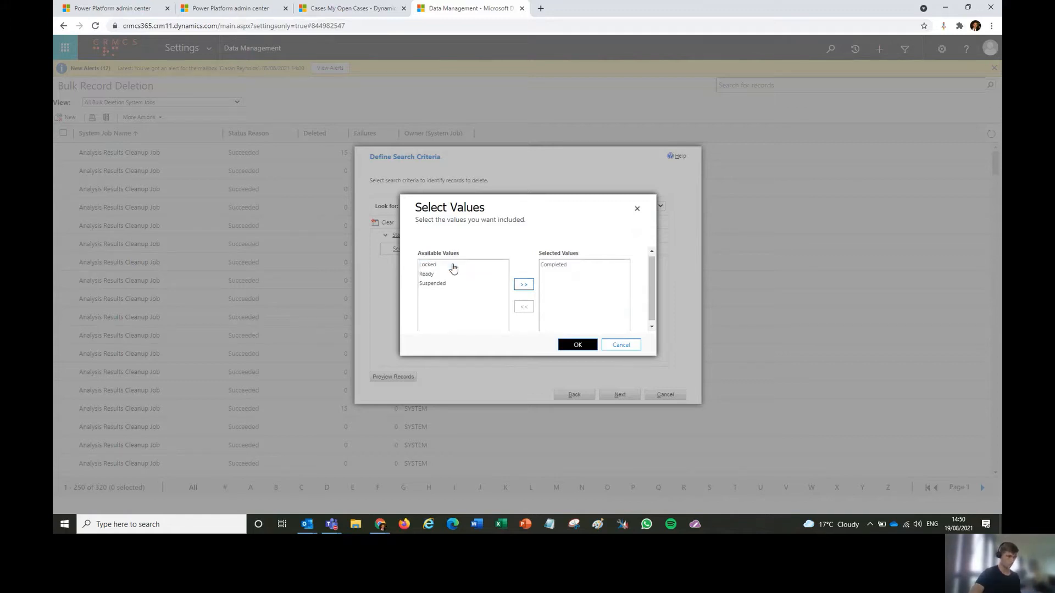
{"action": "left_click", "coordinate": [582, 347]}
- Add a second condition on the Created On field to the System Jobs search criteria
{"action": "left_click", "coordinate": [442, 249]}
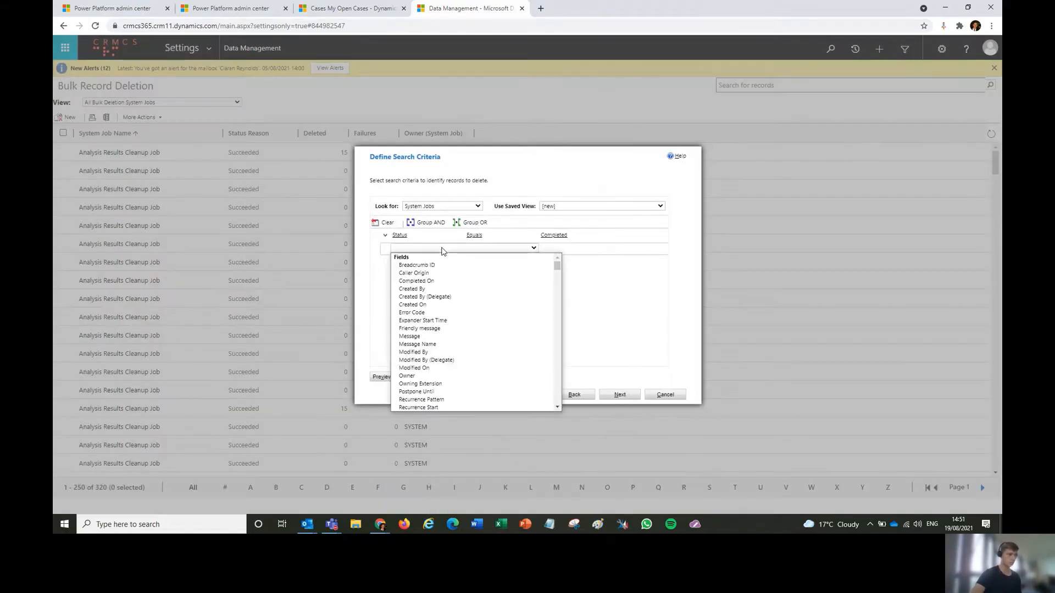
{"action": "key", "text": "Down"}
{"action": "key", "text": "Down"}
{"action": "key", "text": "Down"}
{"action": "key", "text": "Down"}
{"action": "key", "text": "Down"}
{"action": "key", "text": "Down"}
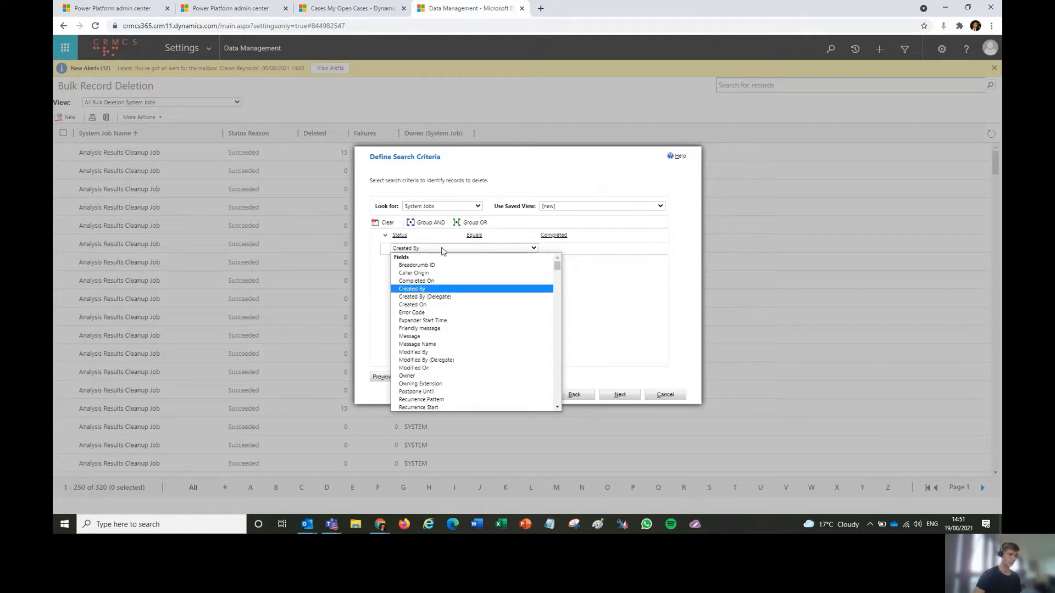
{"action": "key", "text": "Return"}
- Set the Created On condition to Older Than X Months with a value of 3
{"action": "left_click", "coordinate": [470, 247]}
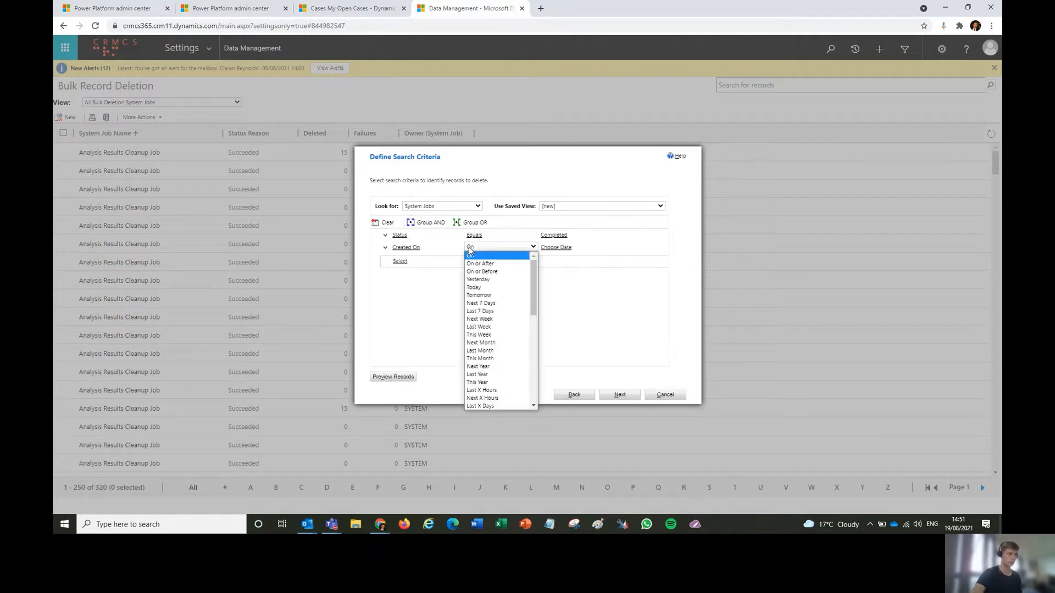
{"action": "key", "text": "Down"}
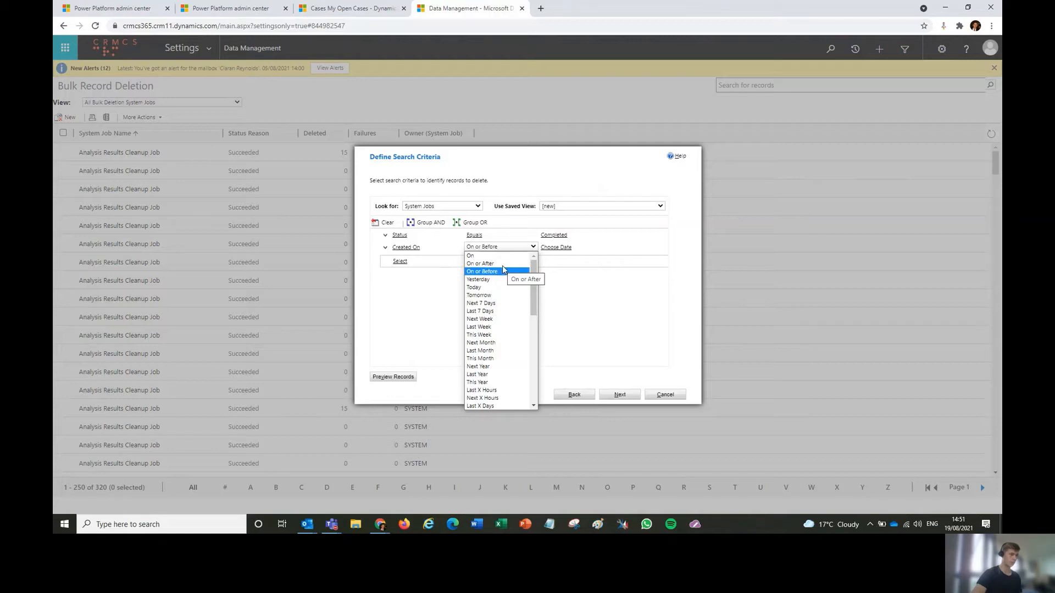
{"action": "key", "text": "Down"}
{"action": "key", "text": "Down"}
{"action": "key", "text": "Down"}
{"action": "key", "text": "Down"}
{"action": "key", "text": "Down"}
{"action": "key", "text": "Down"}
{"action": "key", "text": "Down"}
{"action": "key", "text": "Down"}
{"action": "key", "text": "Down"}
{"action": "key", "text": "Down"}
{"action": "key", "text": "Down"}
{"action": "key", "text": "Down"}
{"action": "key", "text": "Down"}
{"action": "key", "text": "Down"}
{"action": "key", "text": "Down"}
{"action": "key", "text": "Down"}
{"action": "key", "text": "Down"}
{"action": "key", "text": "Down"}
{"action": "key", "text": "Down"}
{"action": "key", "text": "Down"}
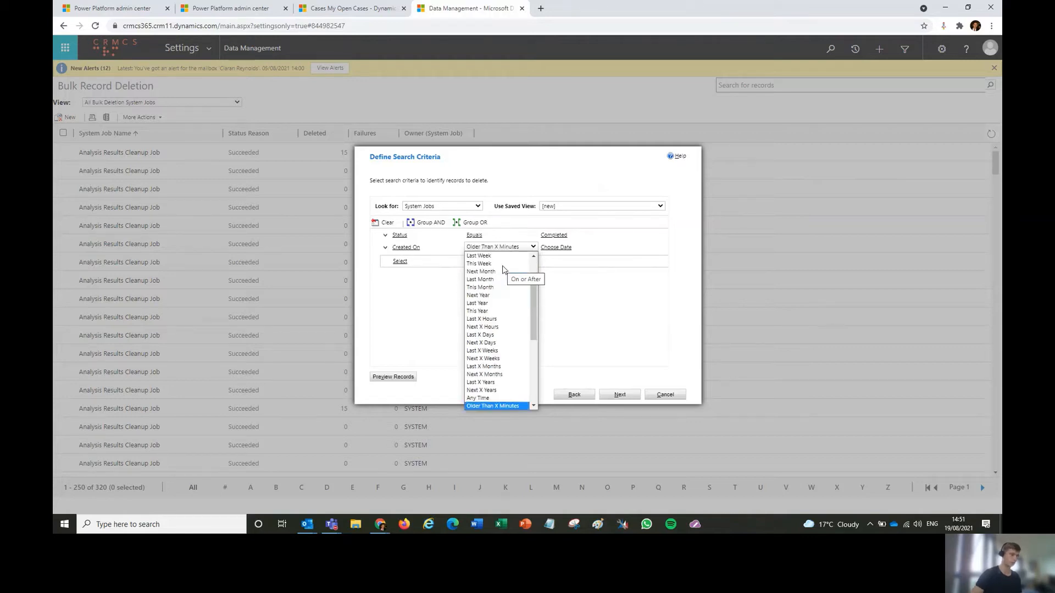
{"action": "key", "text": "Down"}
{"action": "key", "text": "Down"}
{"action": "key", "text": "Down"}
{"action": "key", "text": "Down"}
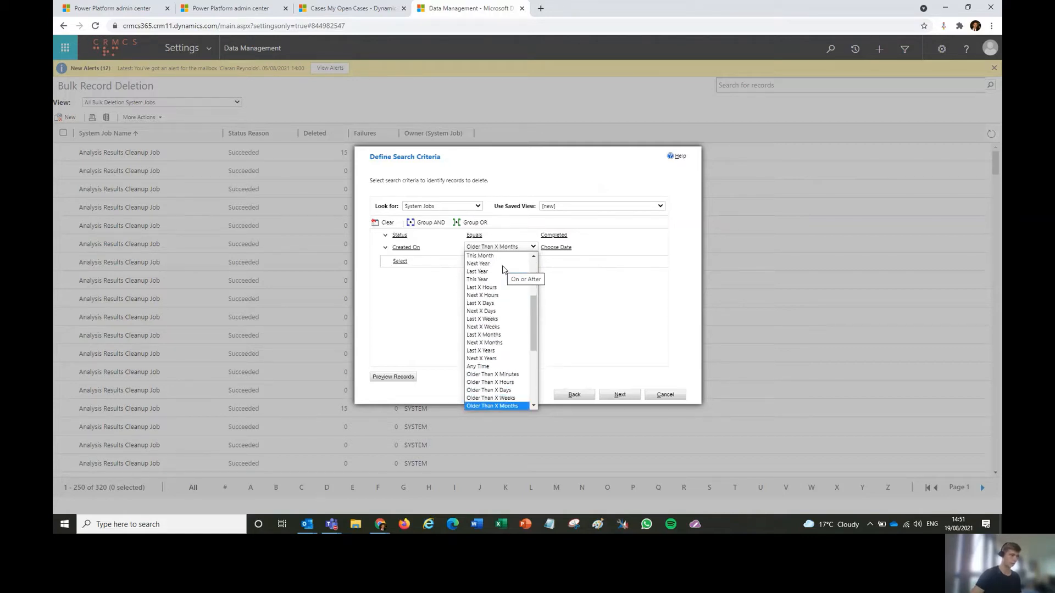
{"action": "key", "text": "Return"}
{"action": "left_click", "coordinate": [558, 246]}
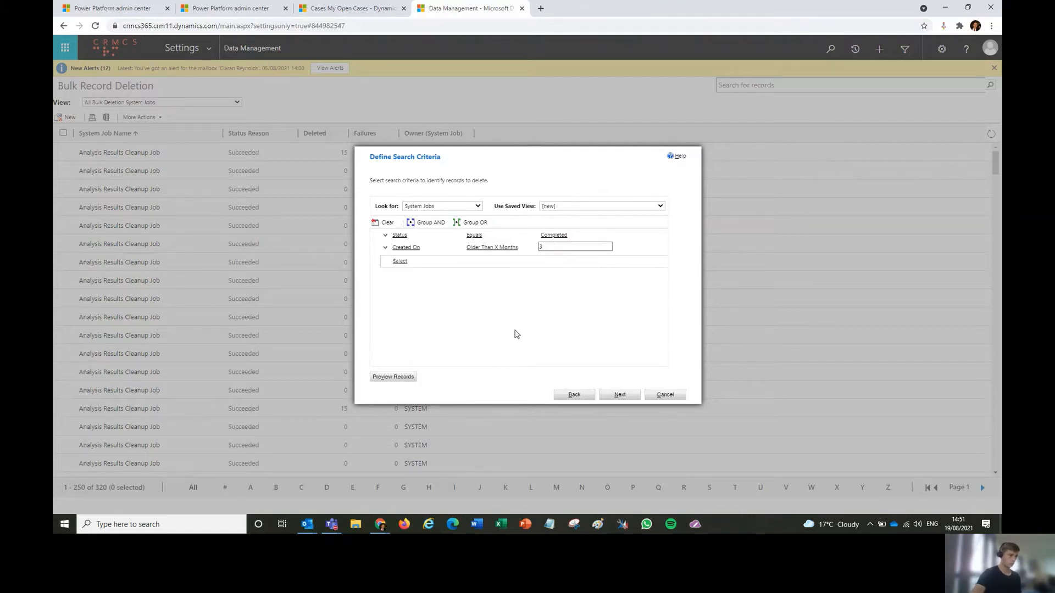
- Preview the system jobs matching the criteria, return to the query and proceed to the job options
{"action": "left_click", "coordinate": [406, 378]}
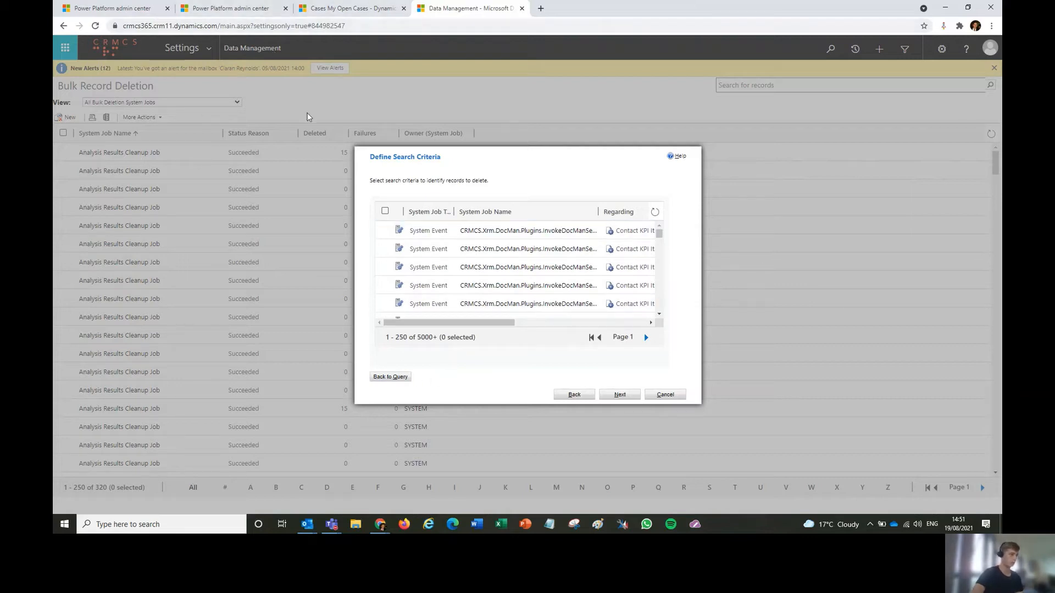
{"action": "left_click", "coordinate": [392, 377]}
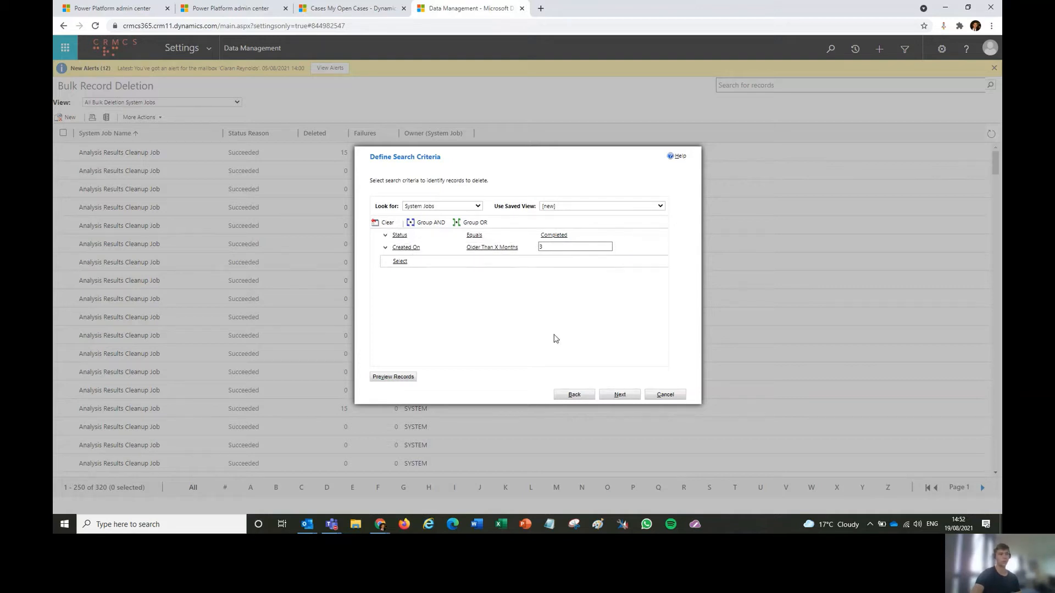
{"action": "left_click", "coordinate": [618, 395]}
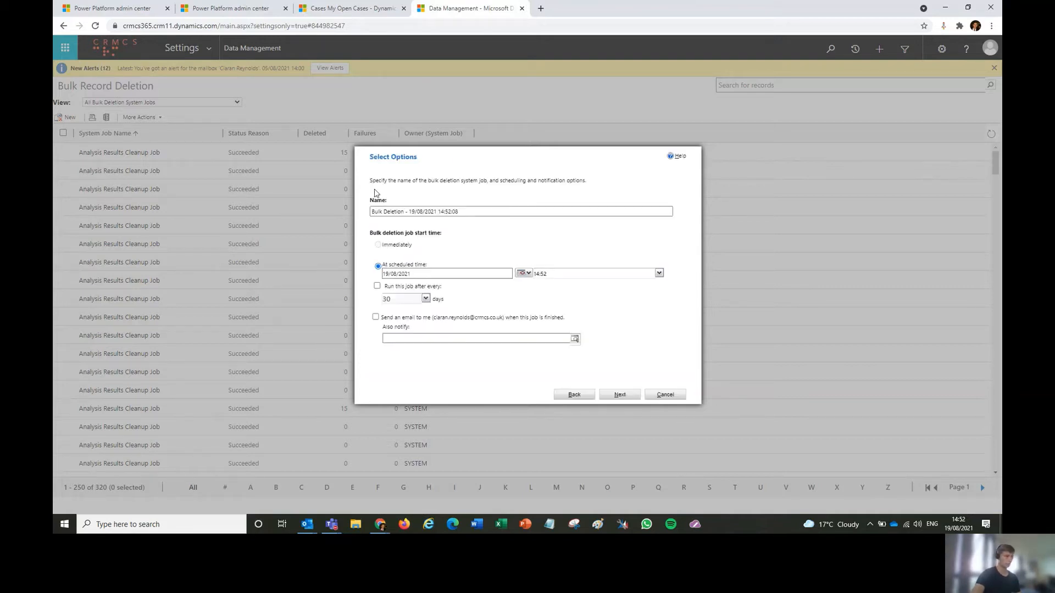
- Name the bulk deletion job "Completed System Jobs Older than 3 Months"
{"action": "triple_click", "coordinate": [432, 213]}
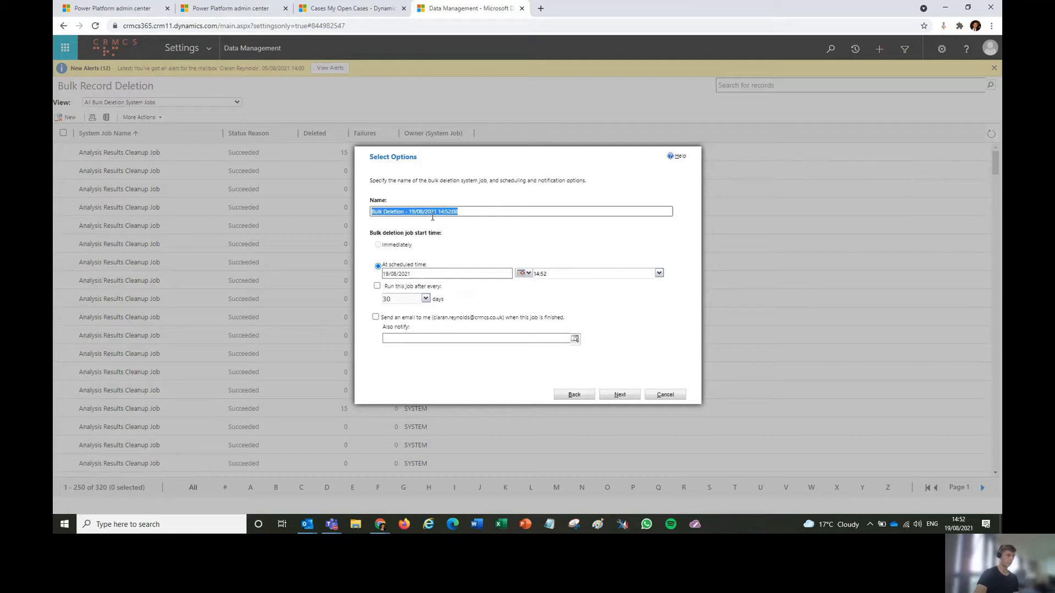
{"action": "type", "text": "sy"}
{"action": "type", "text": "Complet"}
{"action": "type", "text": "ed System Job"}
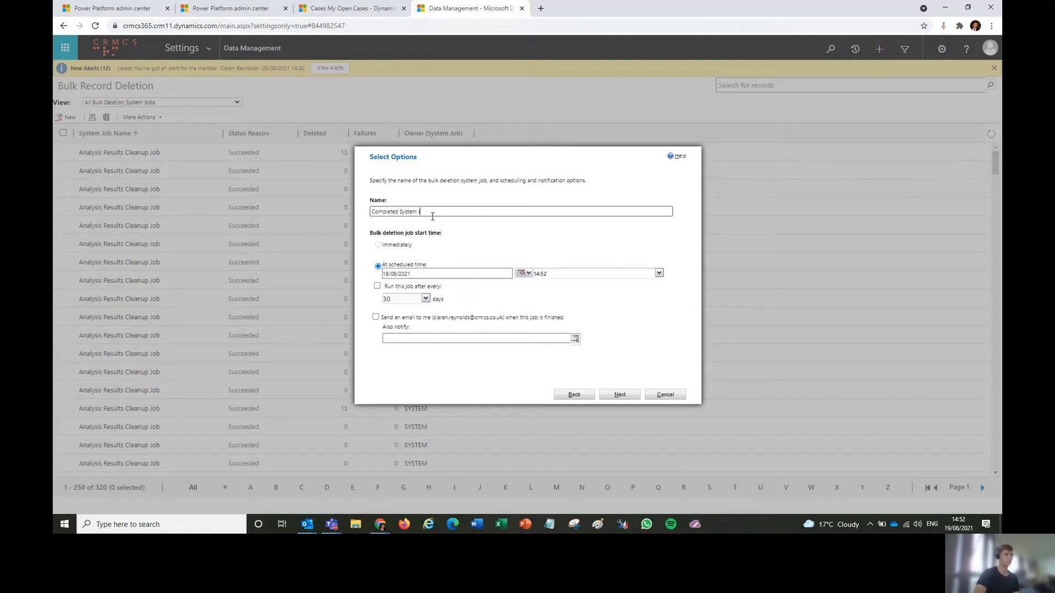
{"action": "type", "text": "s Older than 3 Months"}
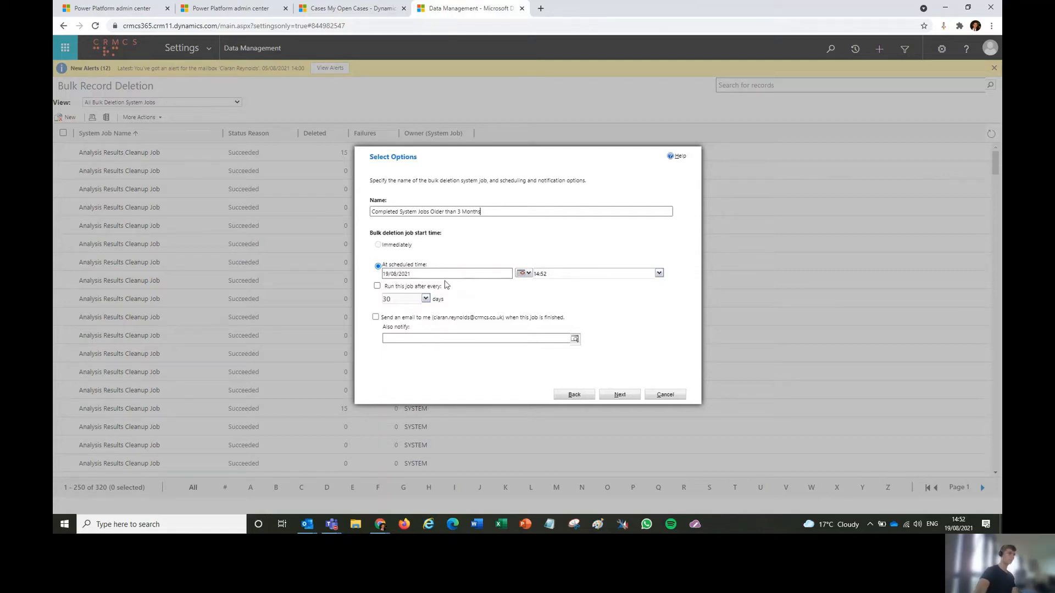
- Schedule the job to run again after every 30 days and submit it
{"action": "left_click", "coordinate": [377, 286]}
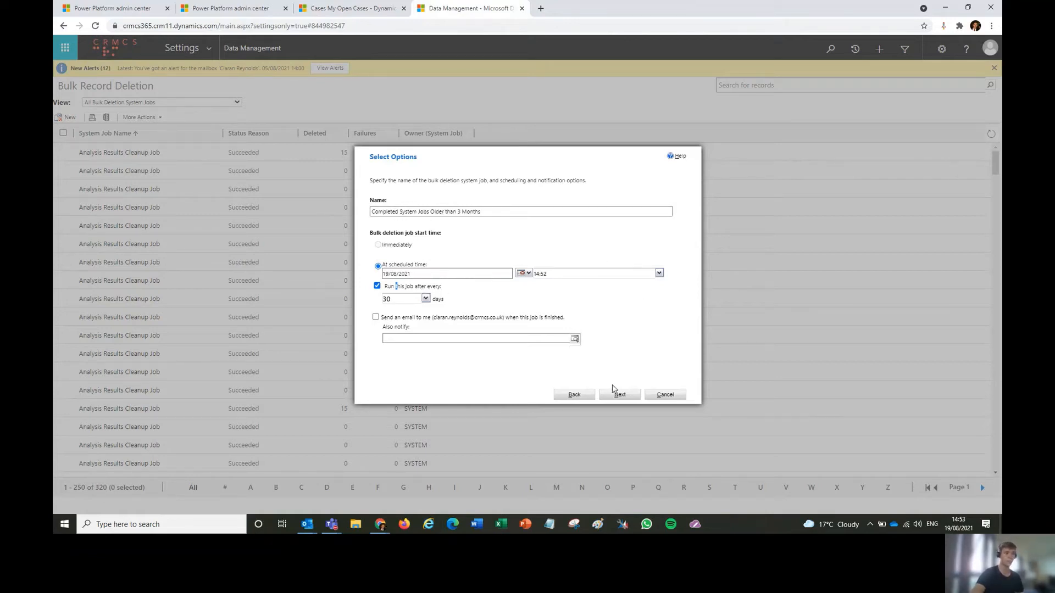
{"action": "left_click", "coordinate": [425, 298]}
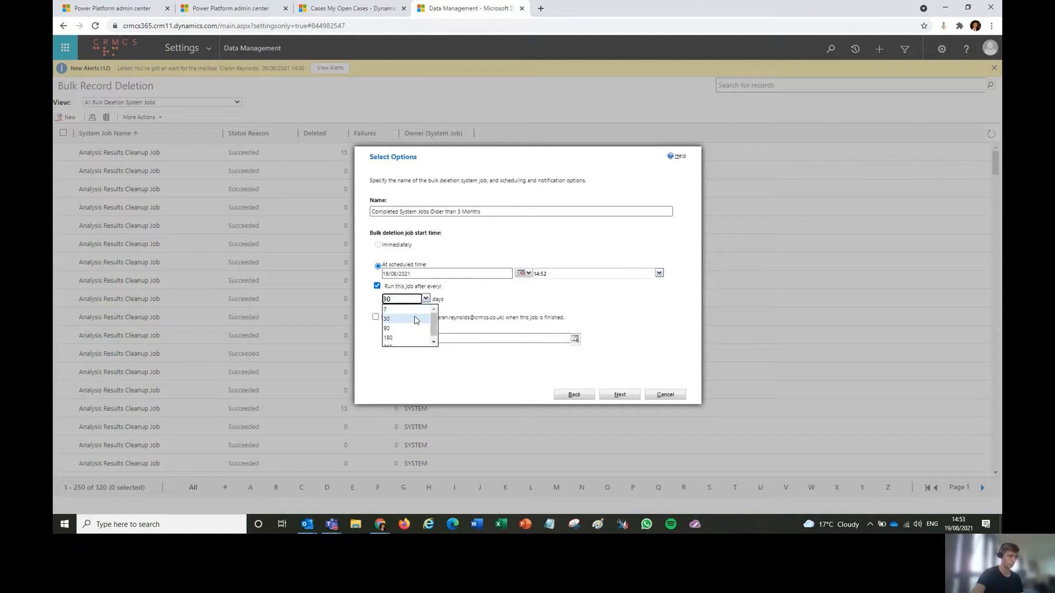
{"action": "left_click", "coordinate": [416, 321]}
{"action": "left_click", "coordinate": [627, 396]}
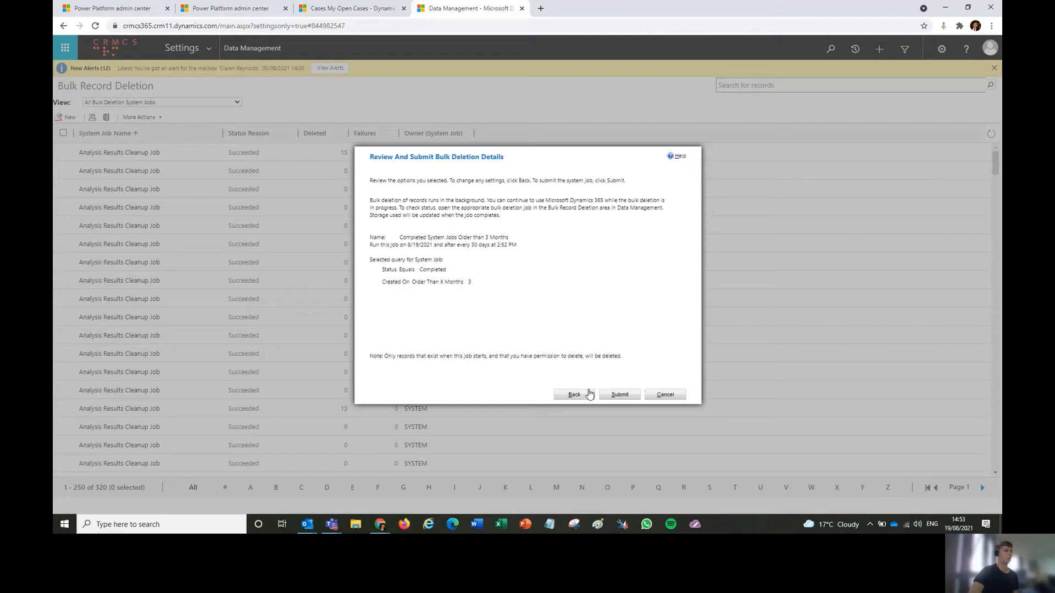
{"action": "left_click", "coordinate": [631, 399]}
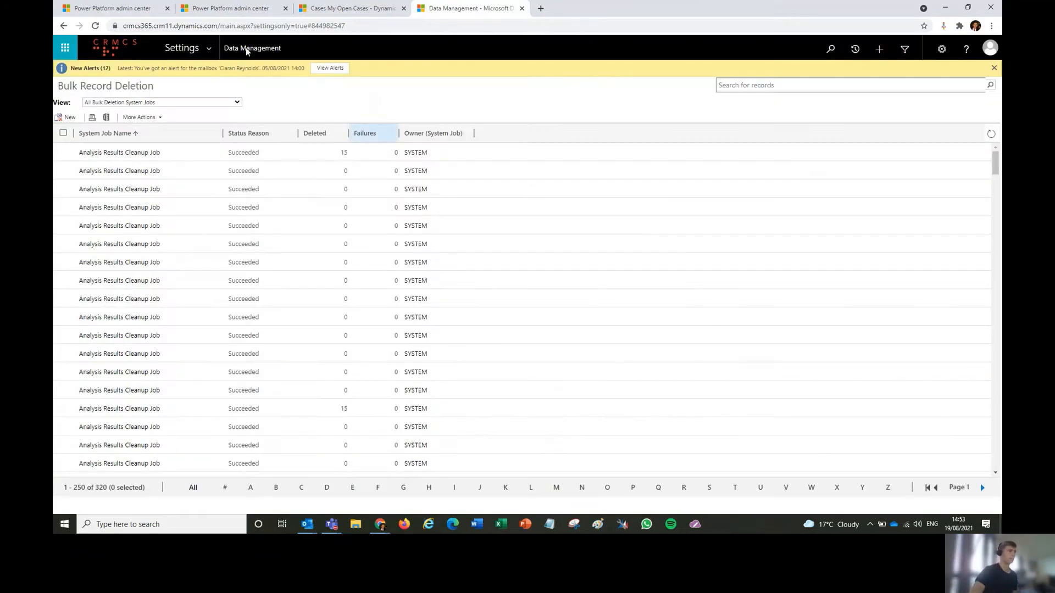
- Start another bulk deletion job and set it to look for Traces
{"action": "left_click", "coordinate": [66, 117]}
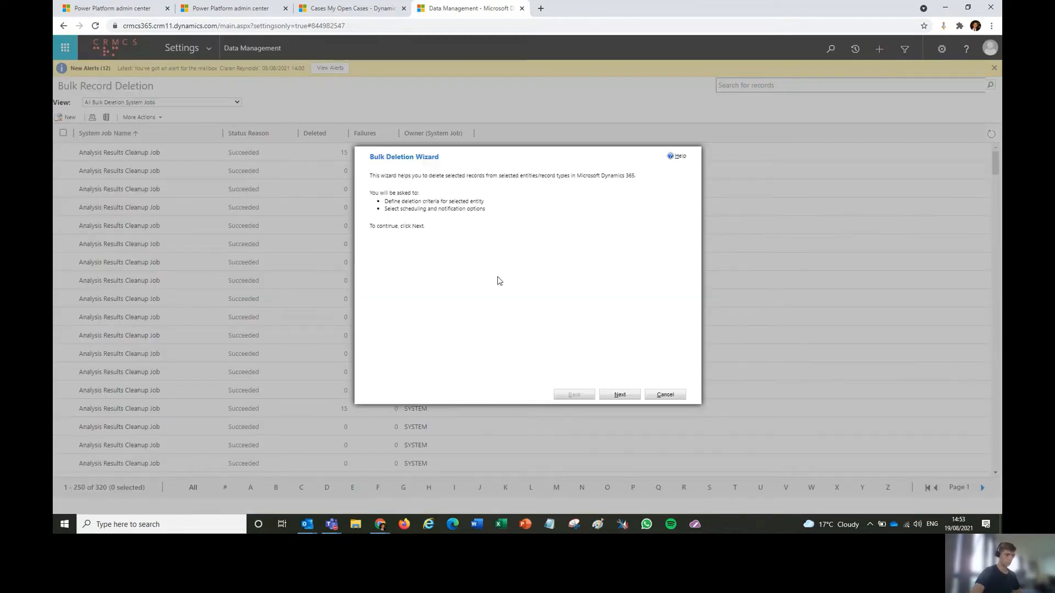
{"action": "left_click", "coordinate": [610, 396]}
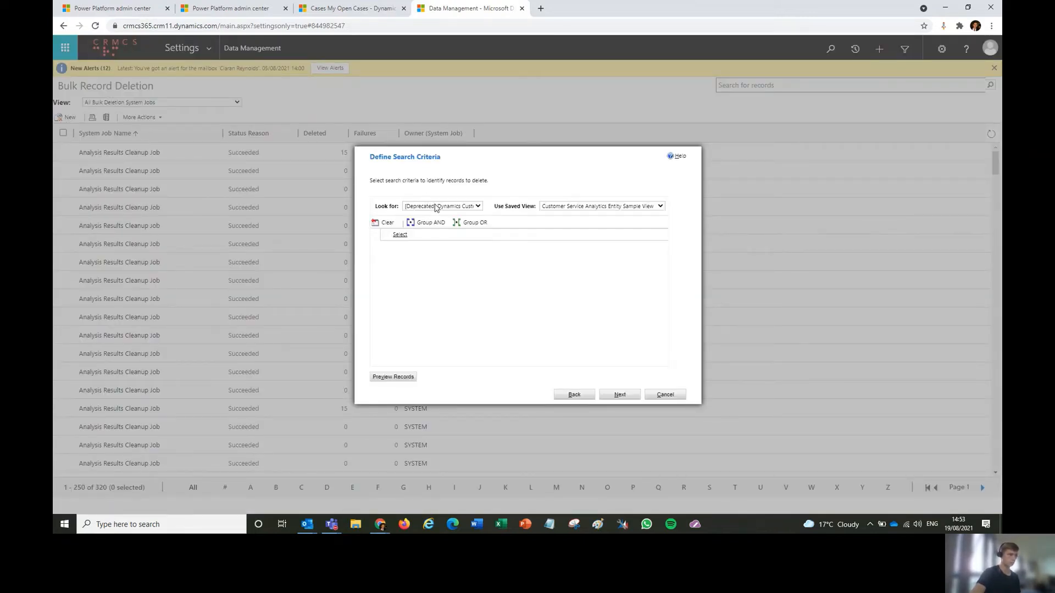
{"action": "left_click", "coordinate": [437, 207]}
{"action": "type", "text": "trai"}
{"action": "key", "text": "Up"}
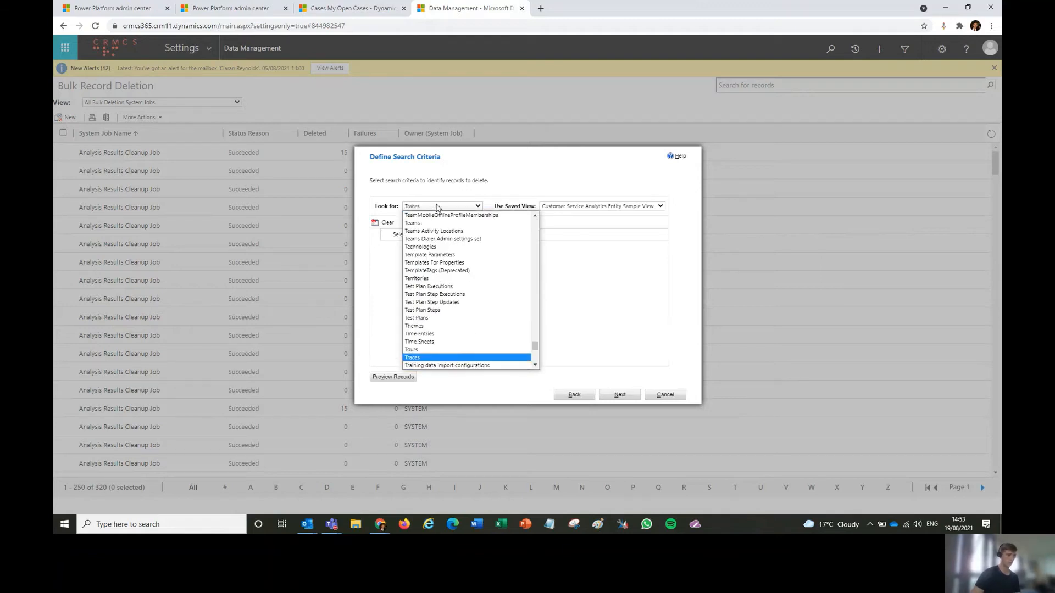
{"action": "key", "text": "Return"}
- Add the condition Last Update On Older Than X Months with a value of 3 to the Traces search criteria
{"action": "left_click", "coordinate": [401, 234]}
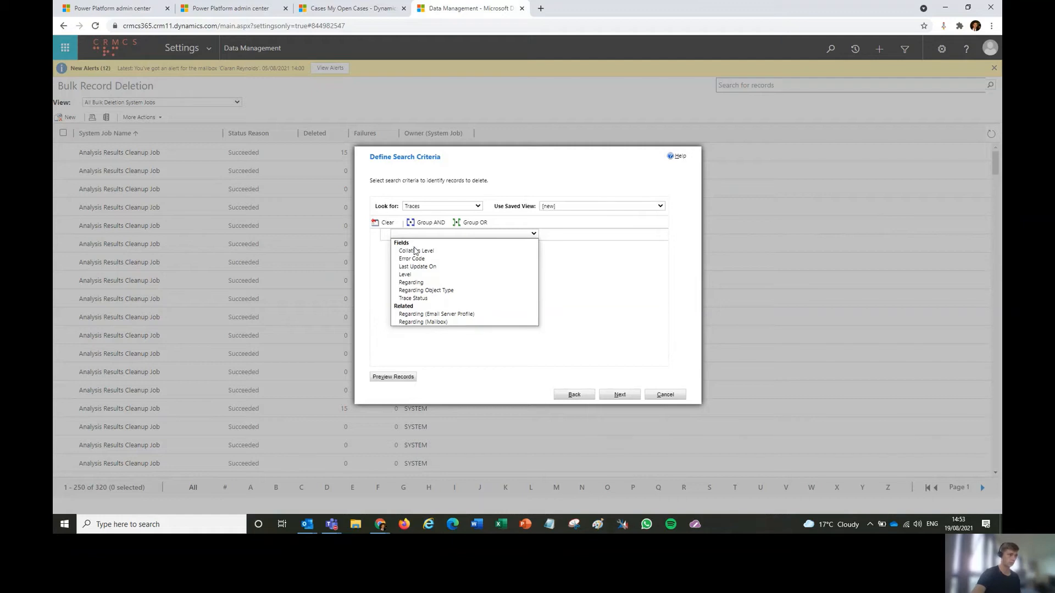
{"action": "left_click", "coordinate": [452, 267]}
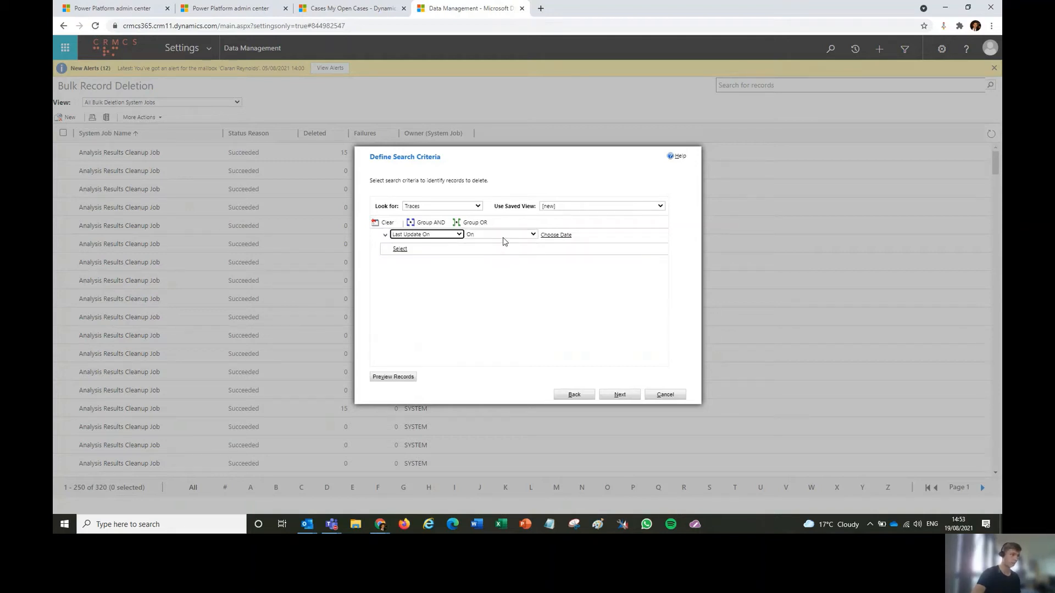
{"action": "left_click", "coordinate": [503, 236]}
{"action": "key", "text": "Down"}
{"action": "key", "text": "Down"}
{"action": "key", "text": "Down"}
{"action": "key", "text": "Down"}
{"action": "key", "text": "Down"}
{"action": "key", "text": "Down"}
{"action": "key", "text": "Down"}
{"action": "key", "text": "Down"}
{"action": "key", "text": "Down"}
{"action": "key", "text": "Down"}
{"action": "key", "text": "Down"}
{"action": "key", "text": "Down"}
{"action": "key", "text": "Down"}
{"action": "key", "text": "Down"}
{"action": "key", "text": "Down"}
{"action": "key", "text": "Down"}
{"action": "key", "text": "Down"}
{"action": "key", "text": "Down"}
{"action": "key", "text": "Down"}
{"action": "key", "text": "Down"}
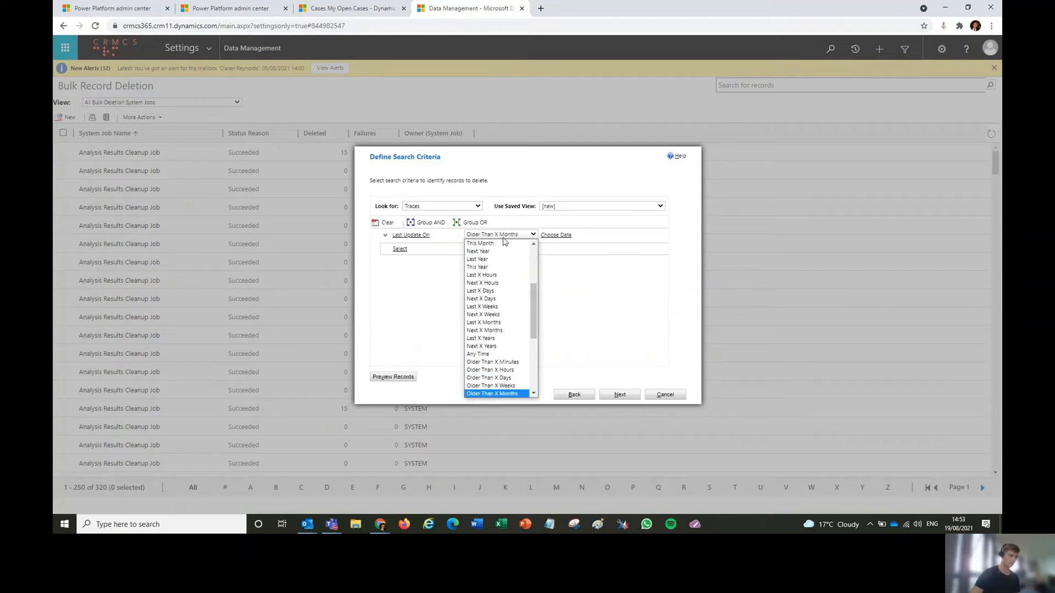
{"action": "key", "text": "Return"}
{"action": "left_click", "coordinate": [597, 235]}
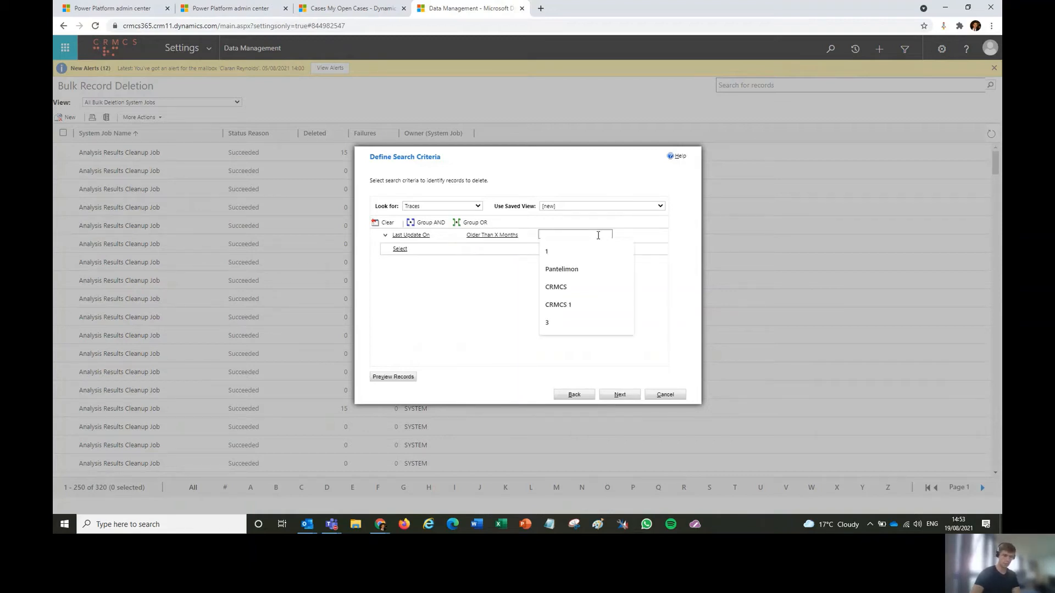
- Preview the traces last updated more than 3 months ago and return to the search criteria
{"action": "left_click", "coordinate": [411, 378]}
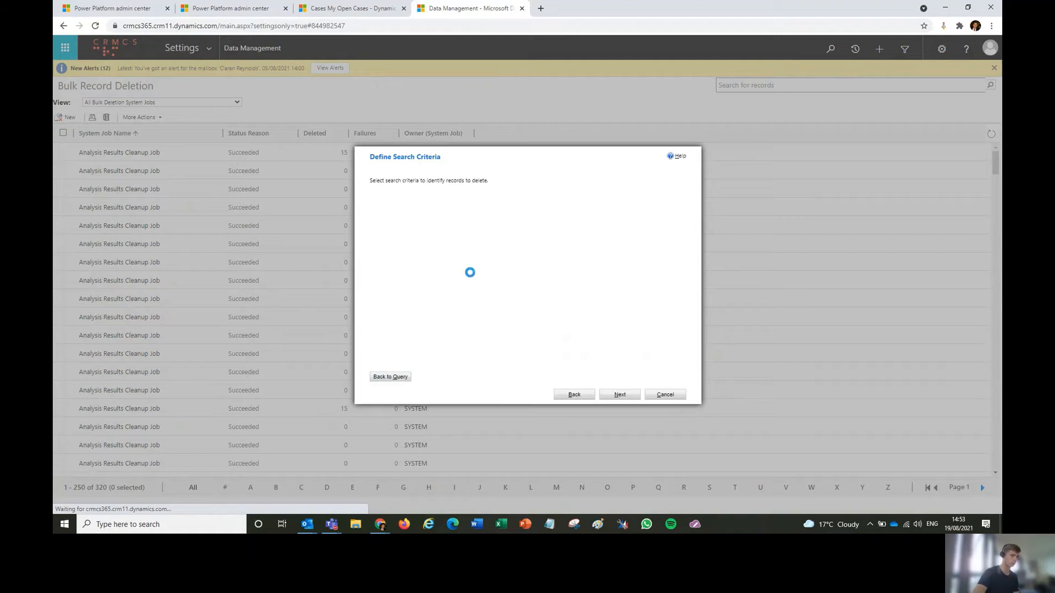
{"action": "left_click", "coordinate": [573, 392]}
{"action": "left_click", "coordinate": [604, 394]}
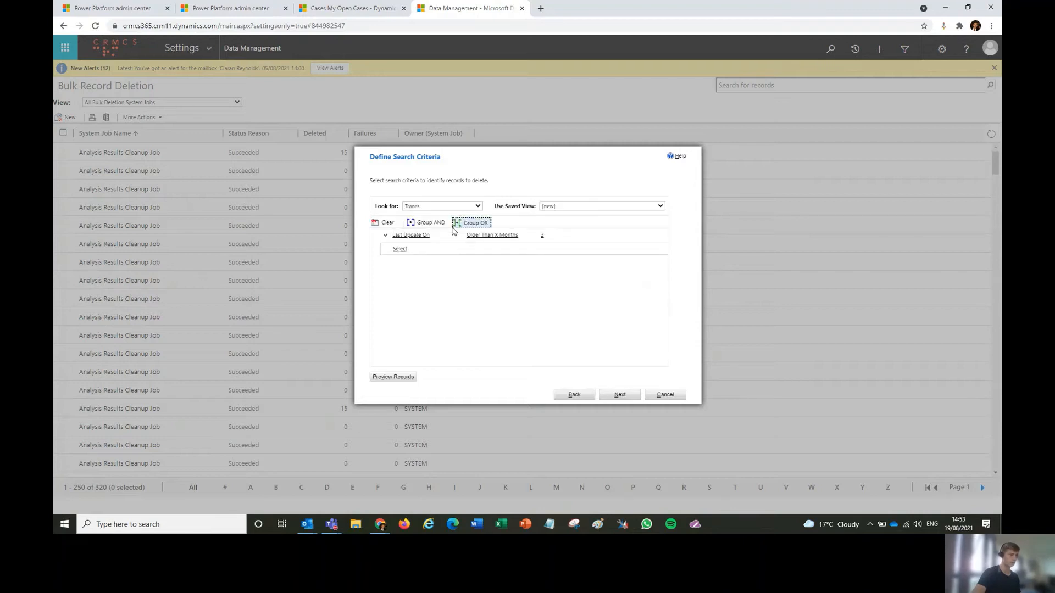
- Set the Last Update On condition to 1 month, preview the matching traces and return to the query
{"action": "left_click", "coordinate": [542, 235]}
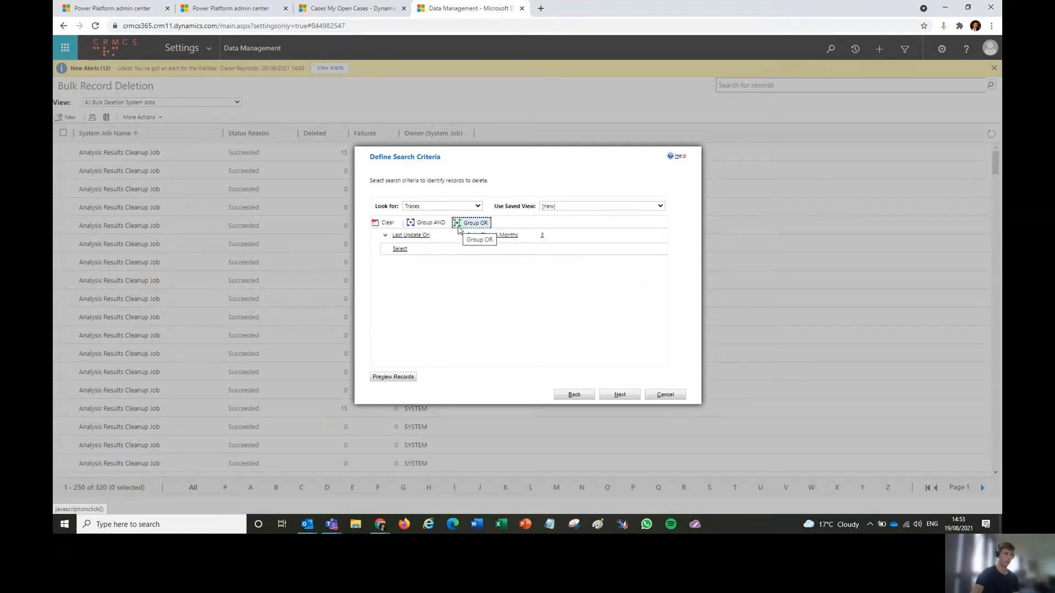
{"action": "double_click", "coordinate": [564, 234]}
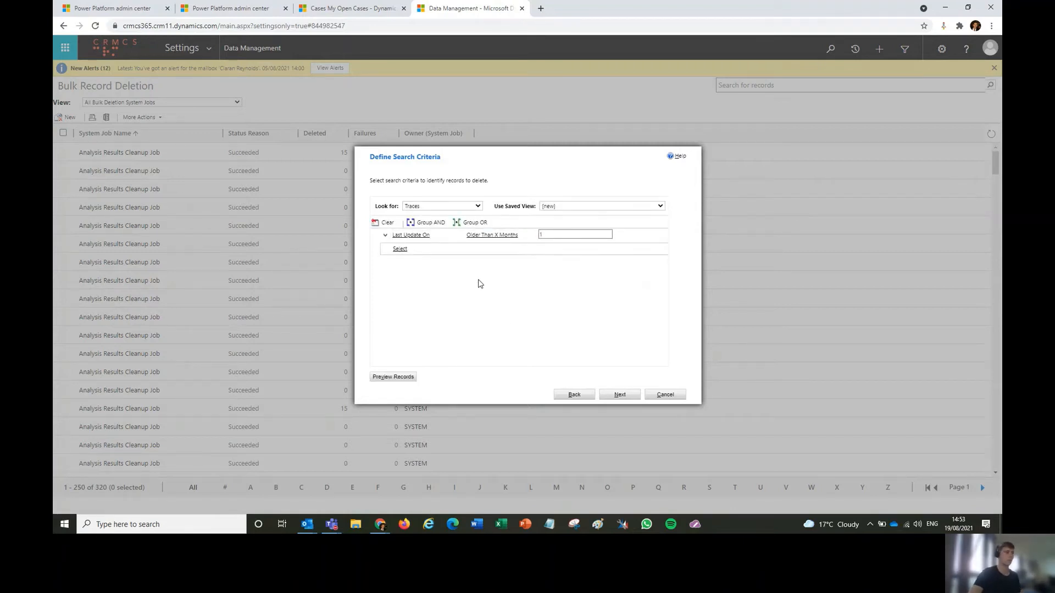
{"action": "left_click", "coordinate": [393, 377]}
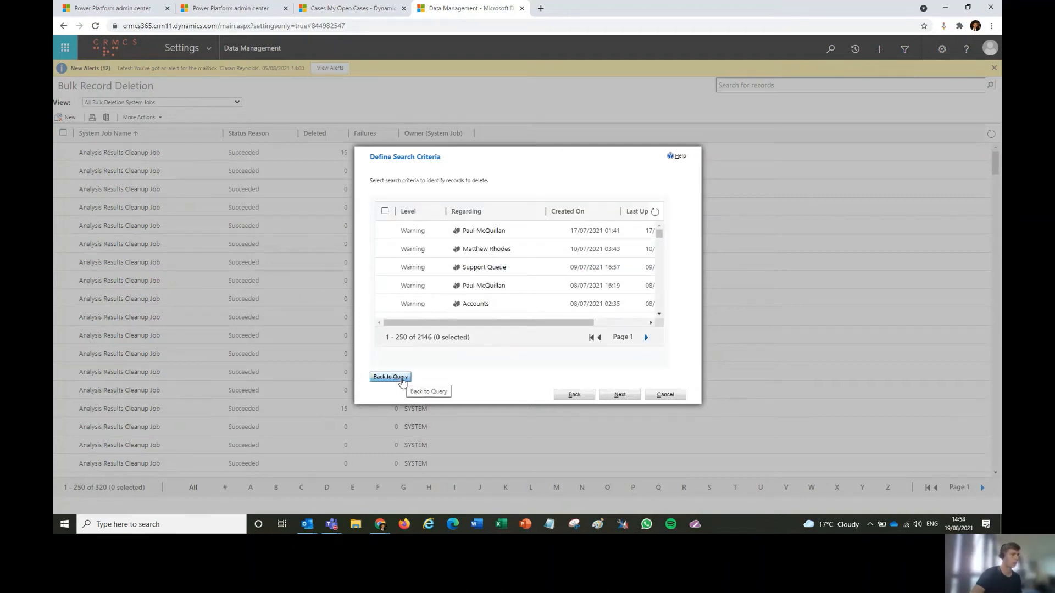
{"action": "left_click", "coordinate": [402, 379]}
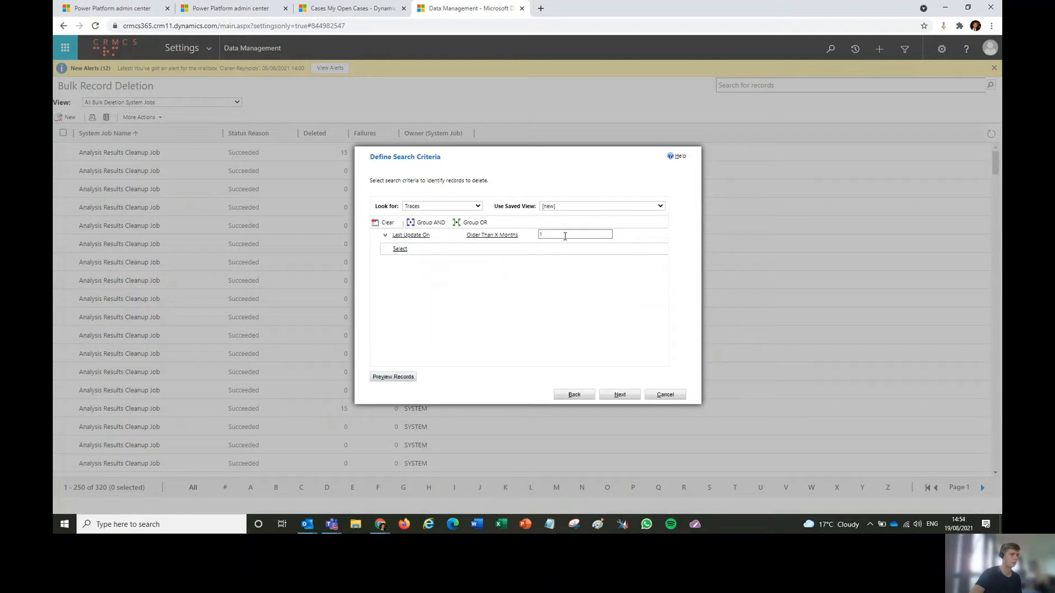
- Delete the Last Update On condition from the Traces search criteria
{"action": "left_click", "coordinate": [384, 234]}
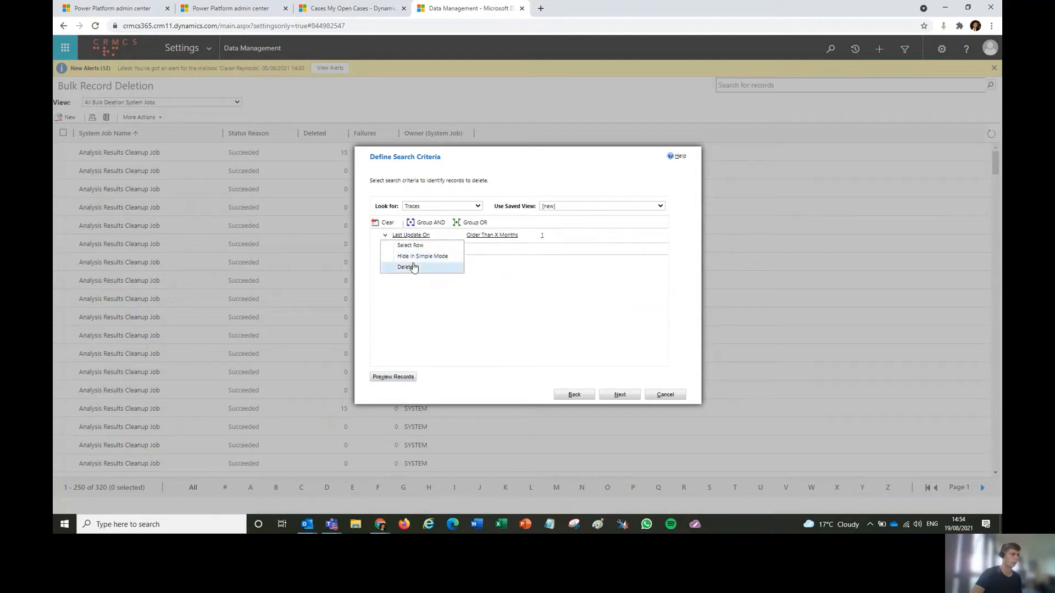
{"action": "left_click", "coordinate": [405, 267]}
{"action": "left_click", "coordinate": [574, 82]}
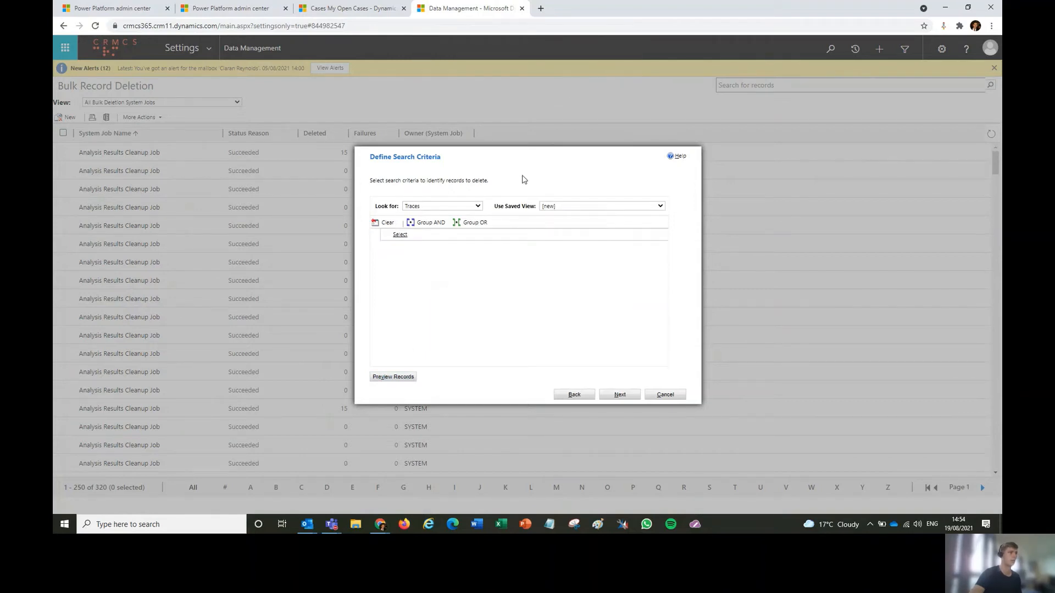
- Preview all traces and proceed to the job options, accepting deletion of every record without search criteria
{"action": "left_click", "coordinate": [394, 378]}
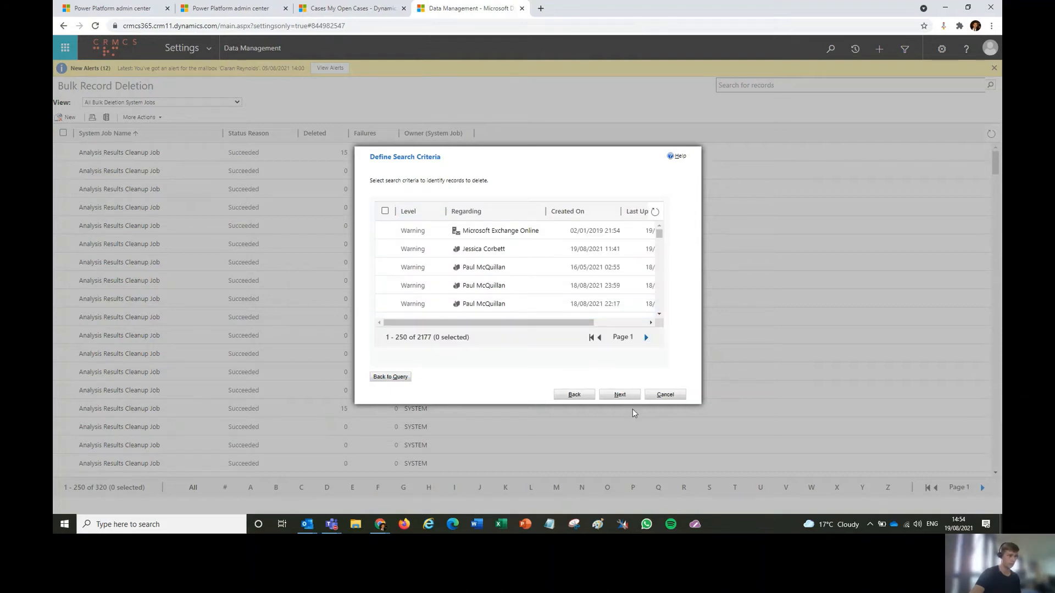
{"action": "left_click", "coordinate": [620, 394]}
{"action": "left_click", "coordinate": [566, 108]}
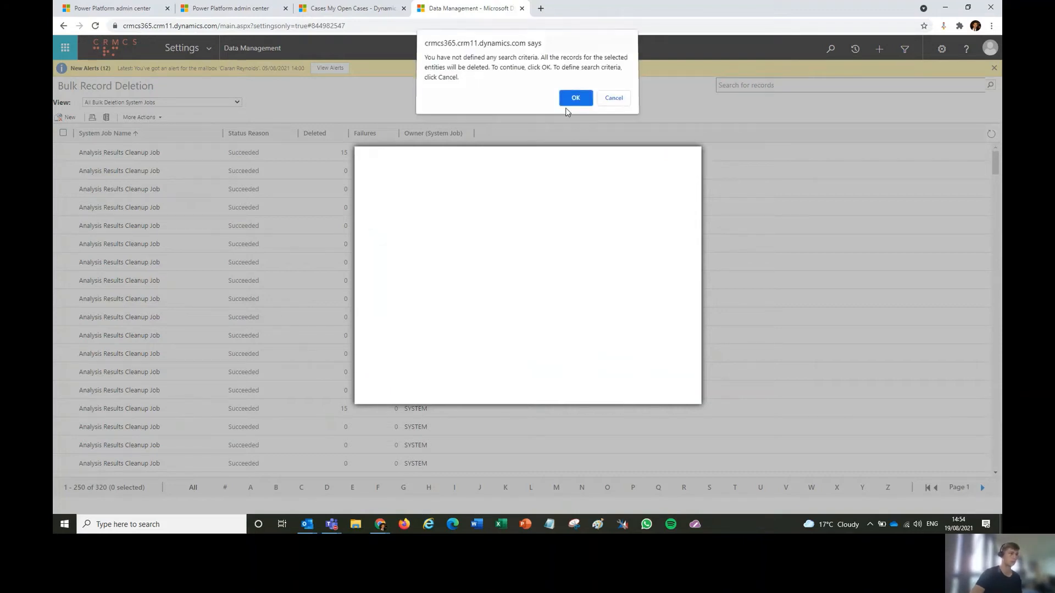
- Name the trace bulk deletion job "All Trace Logs"
{"action": "triple_click", "coordinate": [484, 212]}
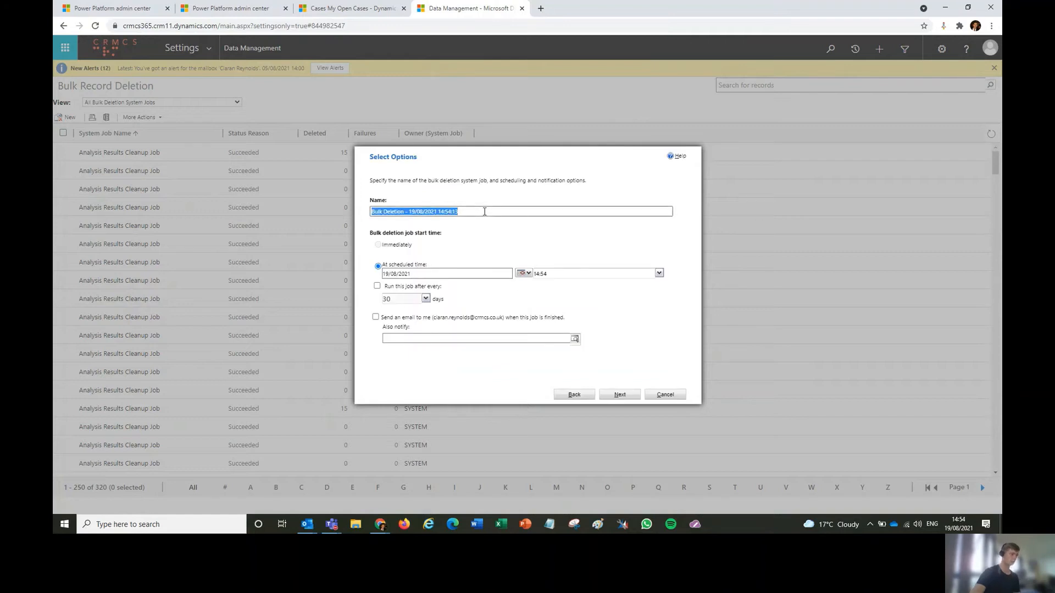
{"action": "key", "text": "BackSpace"}
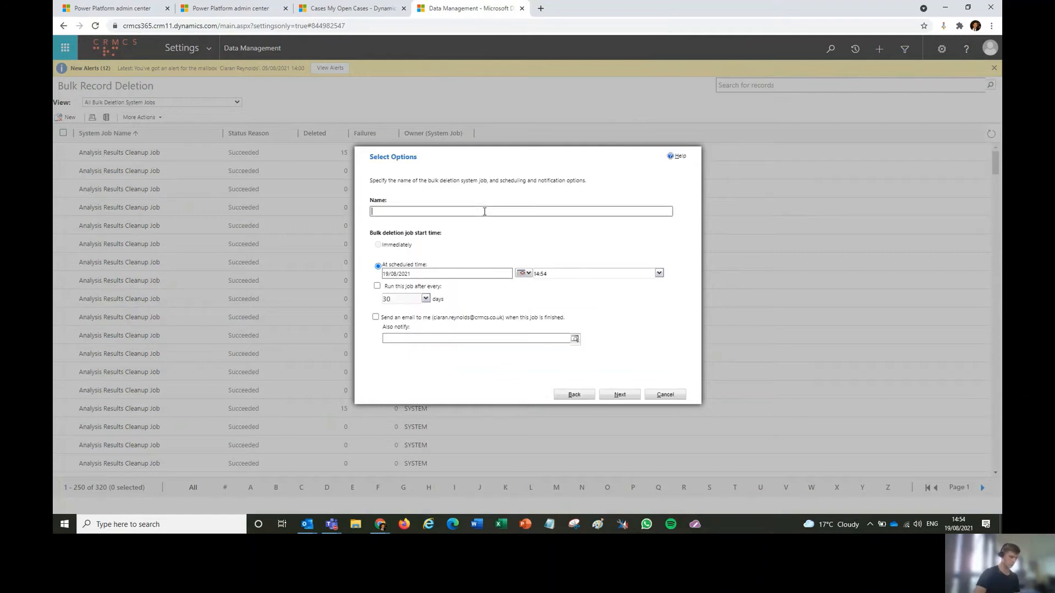
{"action": "type", "text": "Tra"}
{"action": "type", "text": "ll"}
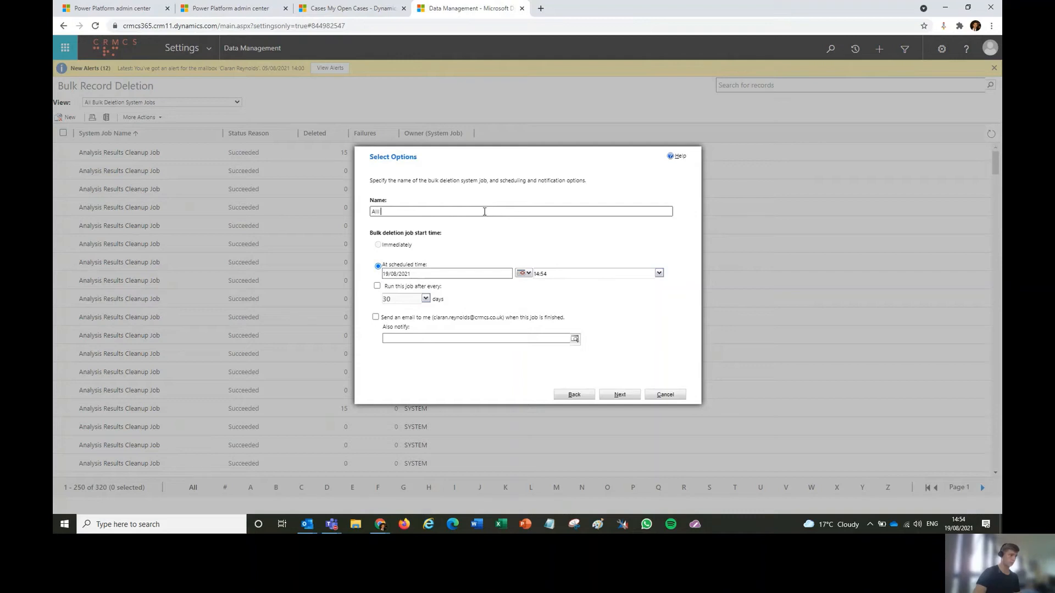
{"action": "type", "text": " Trace Logs"}
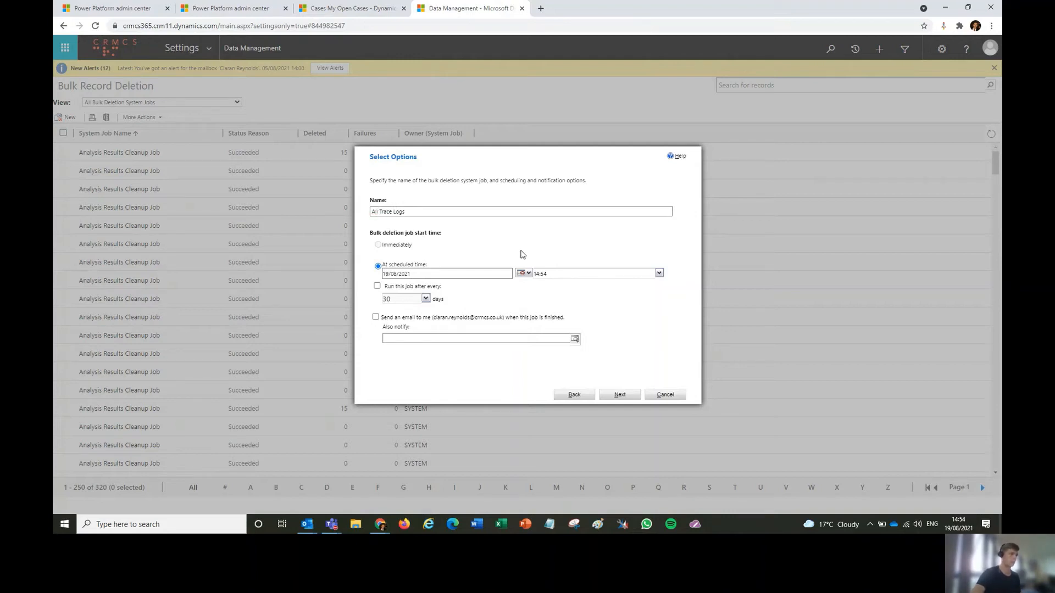
- Schedule the trace deletion job for 18:00 with a repeat every 30 days, and submit it
{"action": "left_click", "coordinate": [377, 286]}
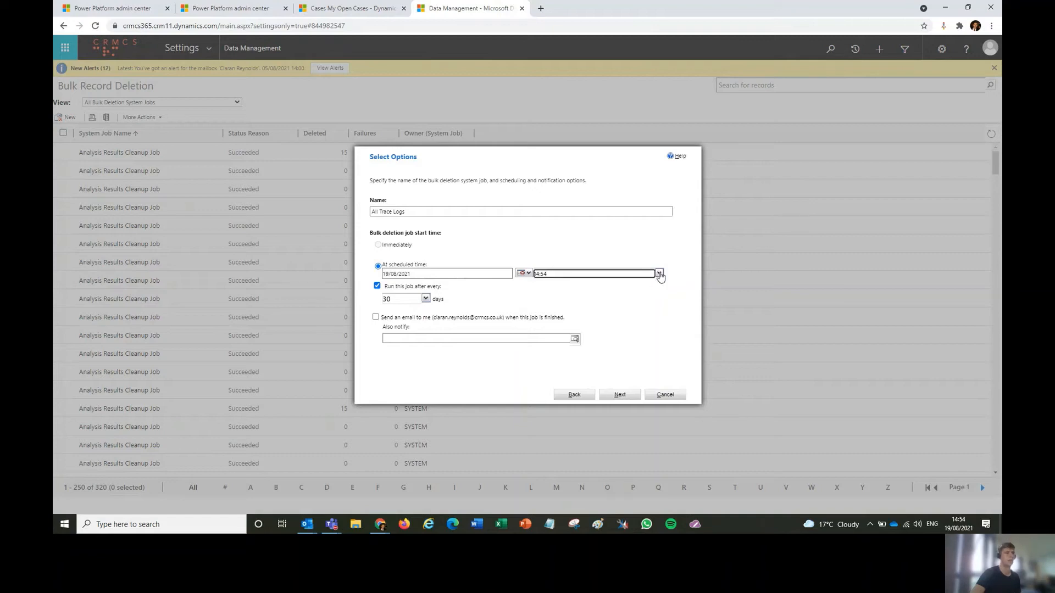
{"action": "left_click", "coordinate": [659, 273]}
{"action": "left_click_drag", "start_coordinate": [667, 292], "coordinate": [668, 323]}
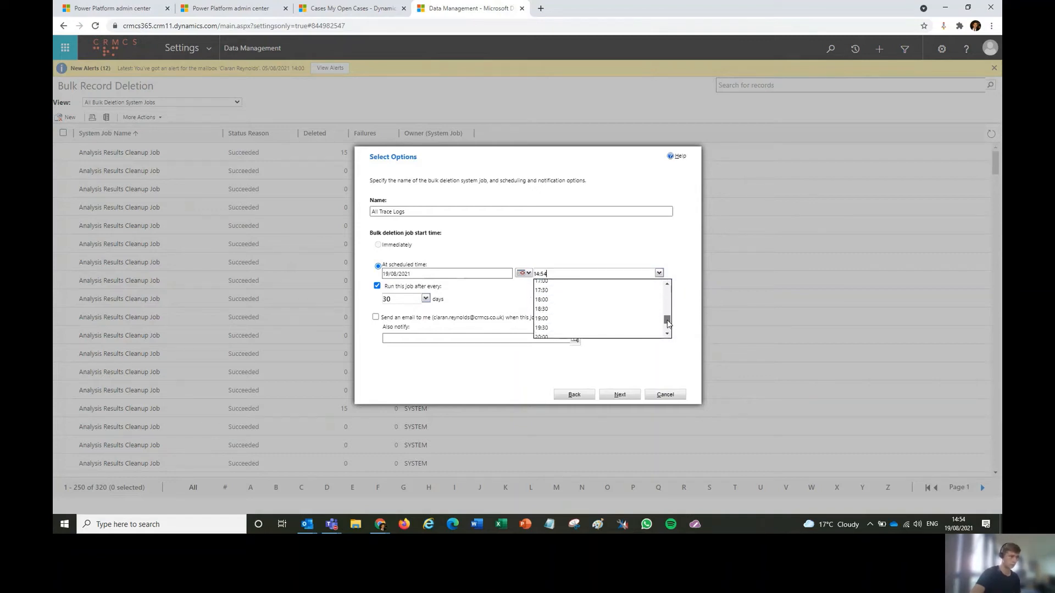
{"action": "left_click", "coordinate": [588, 300]}
{"action": "left_click", "coordinate": [450, 250]}
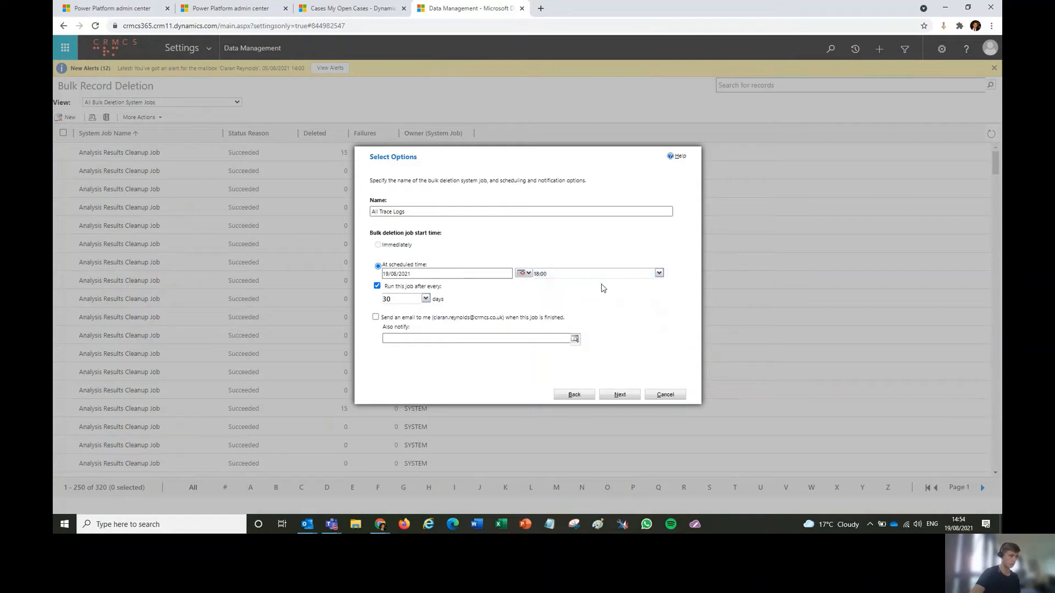
{"action": "left_click", "coordinate": [620, 395]}
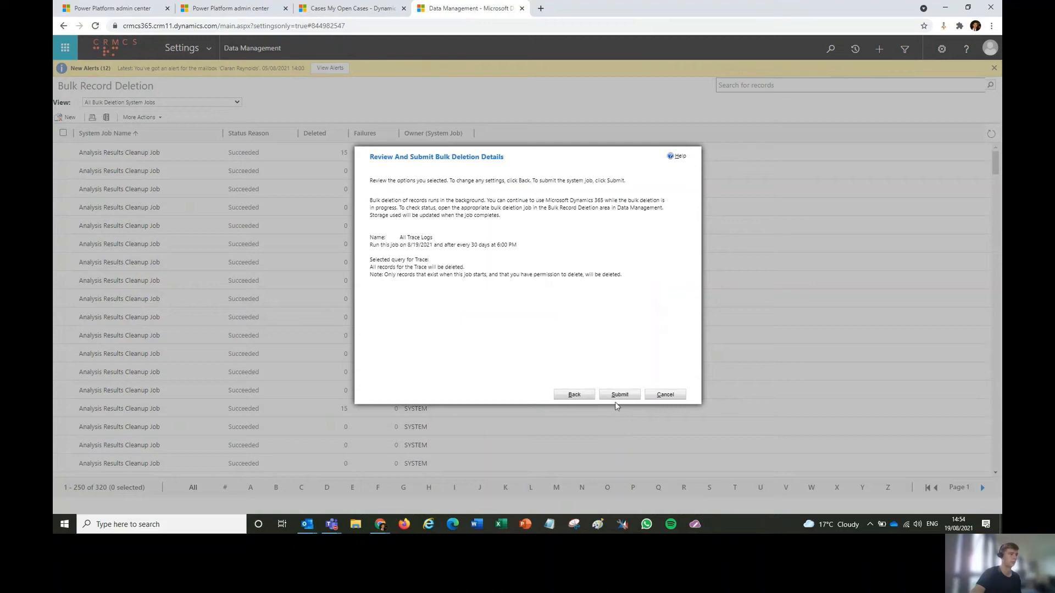
{"action": "left_click", "coordinate": [618, 395]}
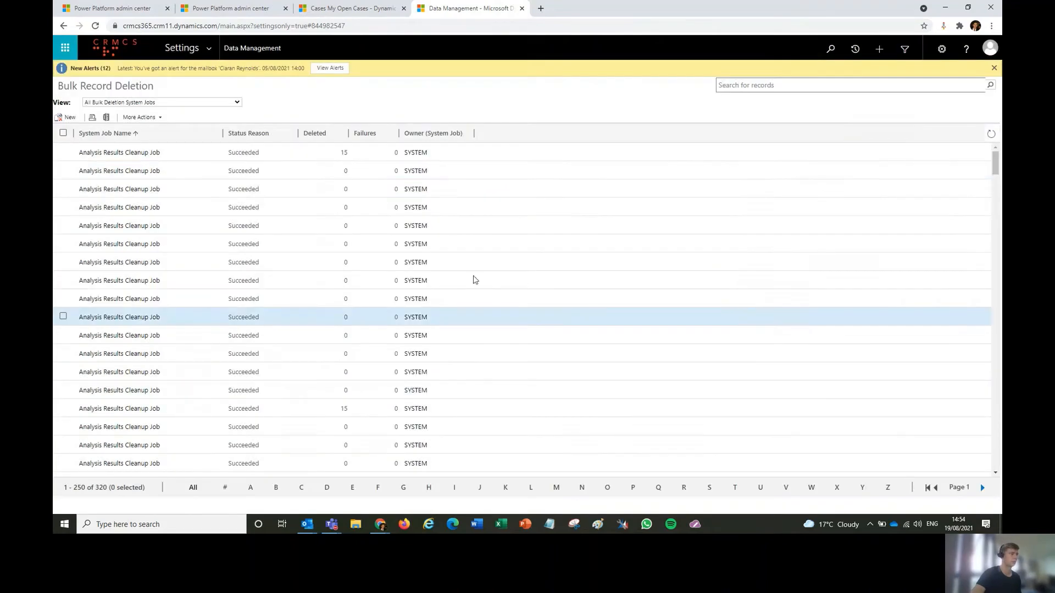
- Start another bulk deletion job and set its search criteria to look for Process Sessions
{"action": "left_click", "coordinate": [70, 118]}
{"action": "left_click", "coordinate": [608, 392]}
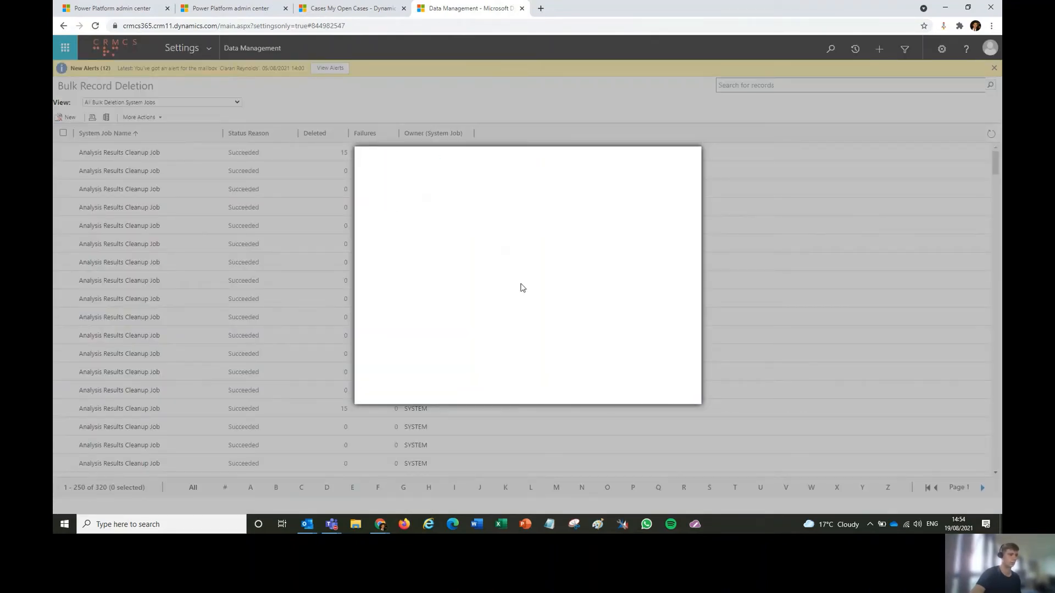
{"action": "left_click", "coordinate": [448, 205]}
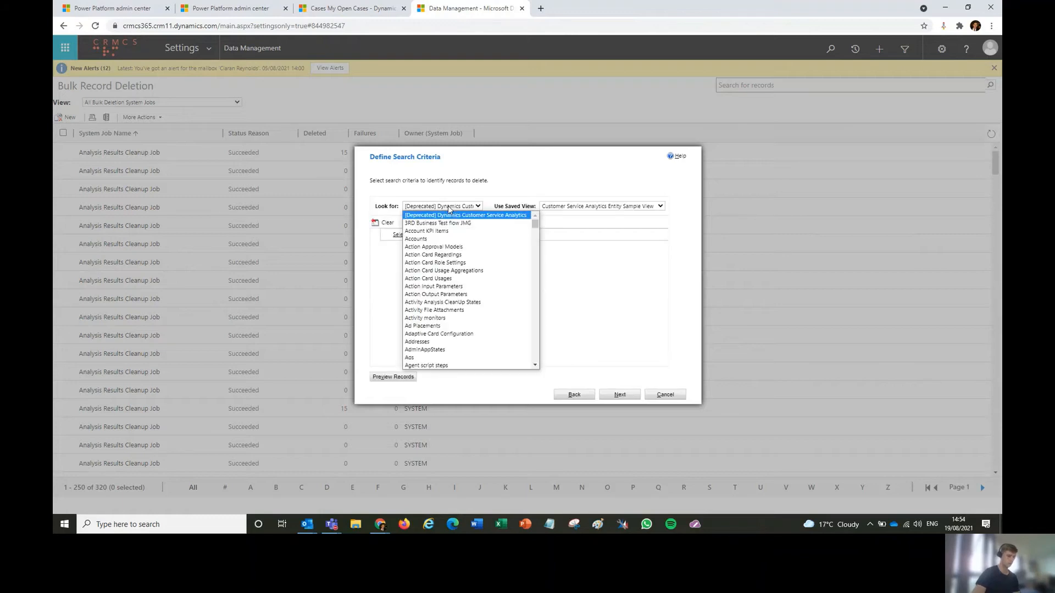
{"action": "type", "text": "prof"}
{"action": "key", "text": "Down"}
{"action": "key", "text": "Down"}
{"action": "key", "text": "Down"}
{"action": "key", "text": "Down"}
{"action": "key", "text": "Down"}
{"action": "key", "text": "Down"}
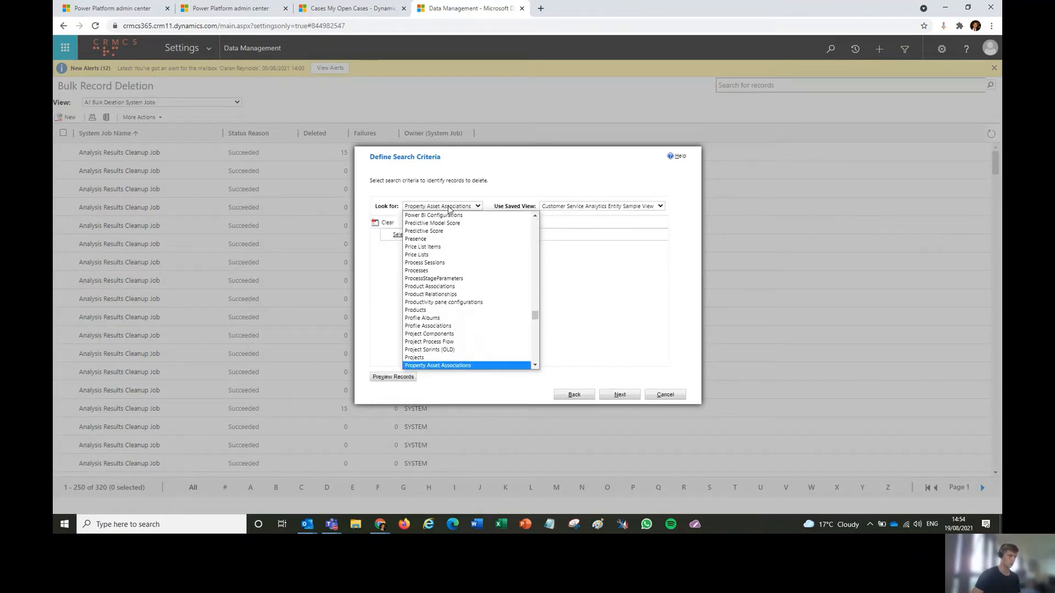
{"action": "type", "text": "proc"}
{"action": "key", "text": "Return"}
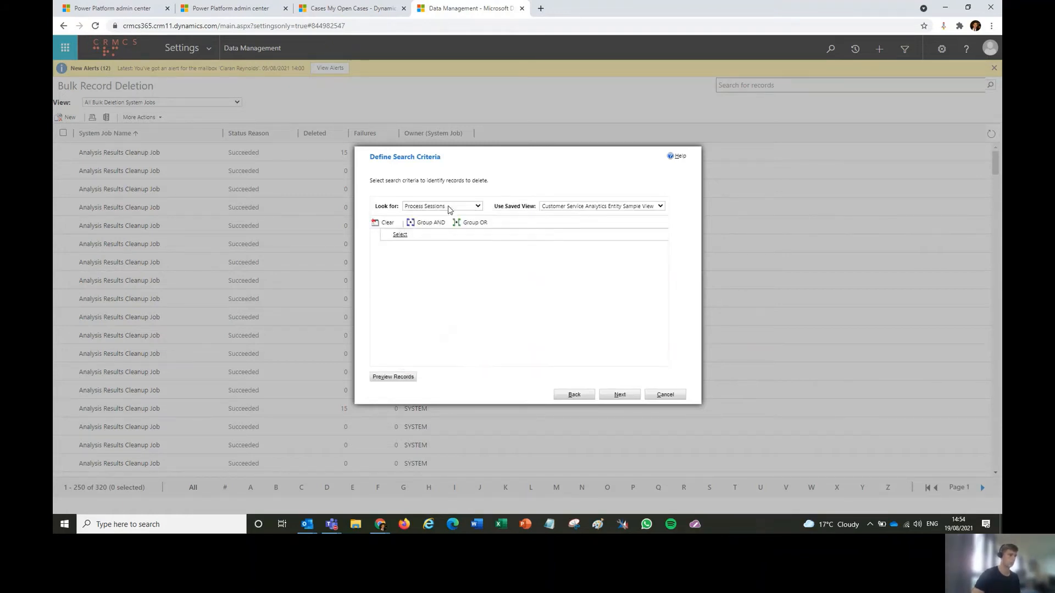
- Add a condition to the Process Sessions criteria that Status equals Complete
{"action": "left_click", "coordinate": [419, 241]}
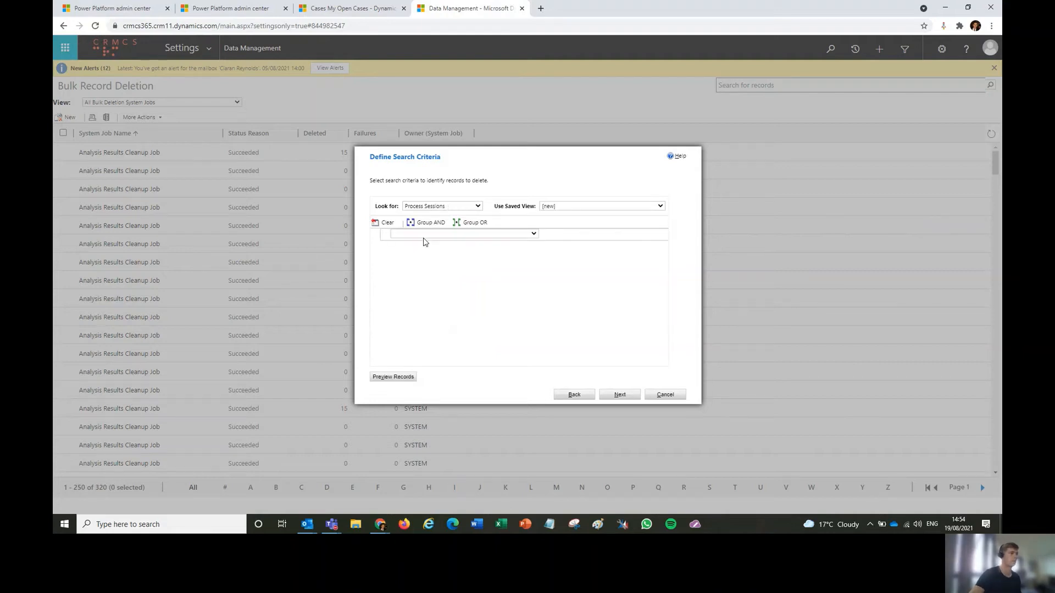
{"action": "type", "text": "status"}
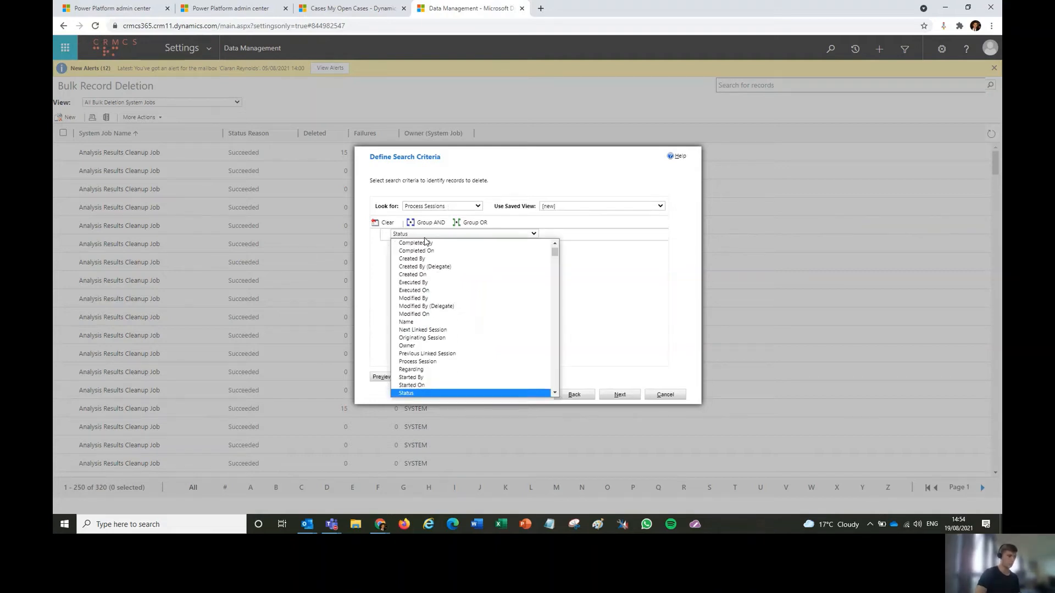
{"action": "key", "text": "Return"}
{"action": "left_click", "coordinate": [562, 236]}
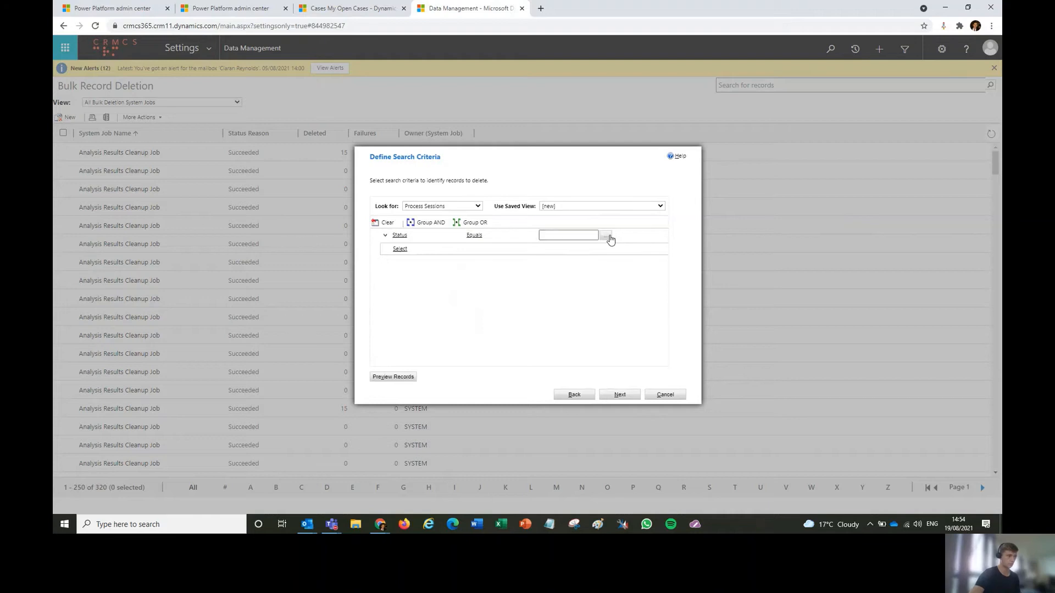
{"action": "left_click", "coordinate": [608, 238]}
{"action": "left_click", "coordinate": [431, 266]}
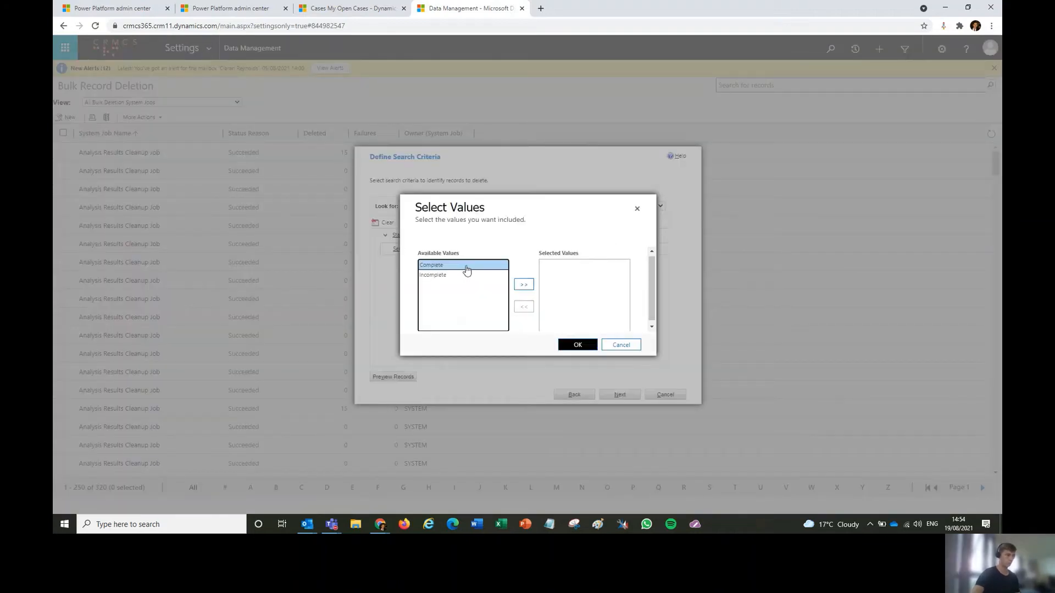
{"action": "double_click", "coordinate": [466, 269]}
{"action": "left_click", "coordinate": [575, 344]}
- Add a Status Reason condition with the Equals operator below the Status condition
{"action": "left_click", "coordinate": [417, 249]}
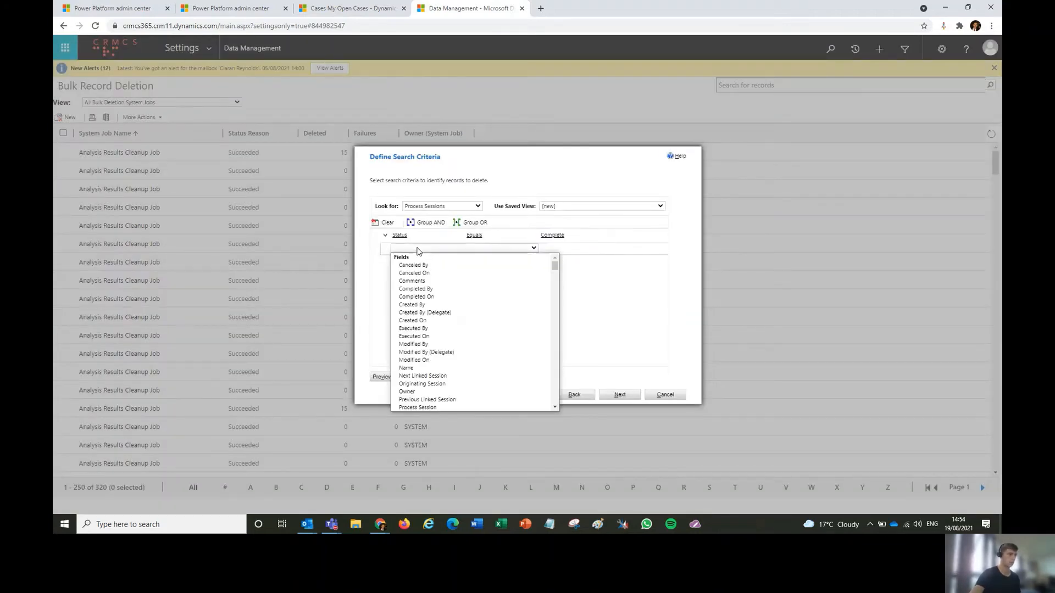
{"action": "key", "text": "s"}
{"action": "key", "text": "Down"}
{"action": "key", "text": "Down"}
{"action": "key", "text": "Down"}
{"action": "key", "text": "Down"}
{"action": "key", "text": "Up"}
{"action": "key", "text": "Return"}
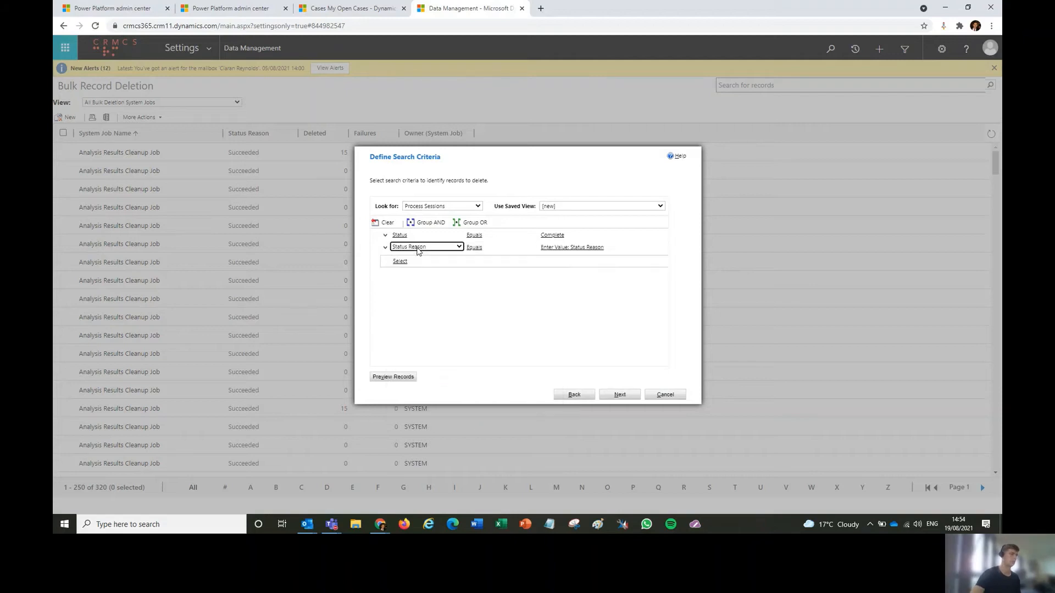
- Check which values are available for the Status Reason condition, then close the list without selecting any
{"action": "left_click", "coordinate": [583, 247]}
{"action": "left_click", "coordinate": [611, 251]}
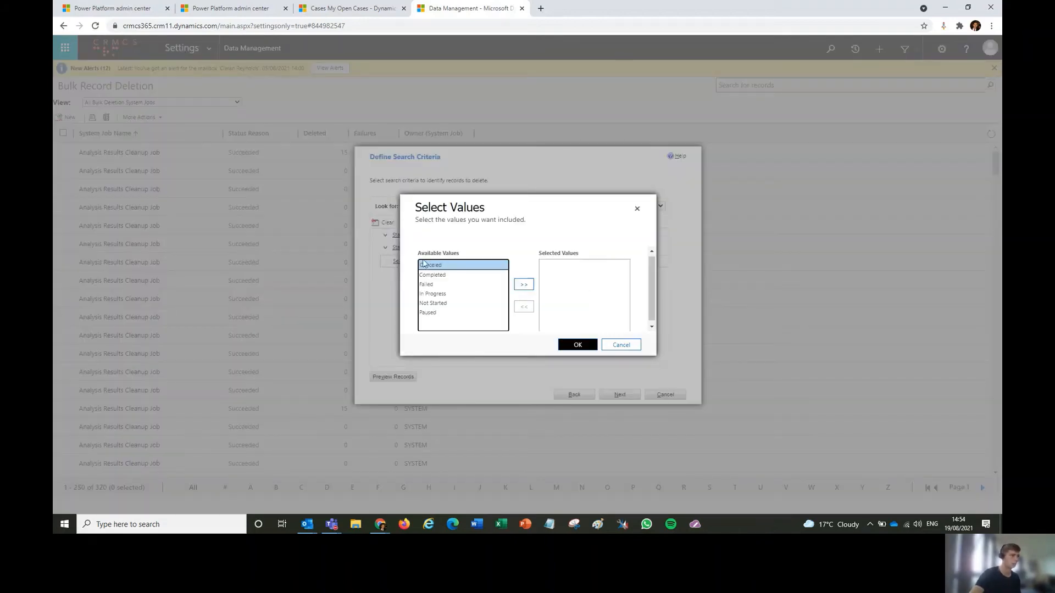
{"action": "left_click", "coordinate": [635, 205]}
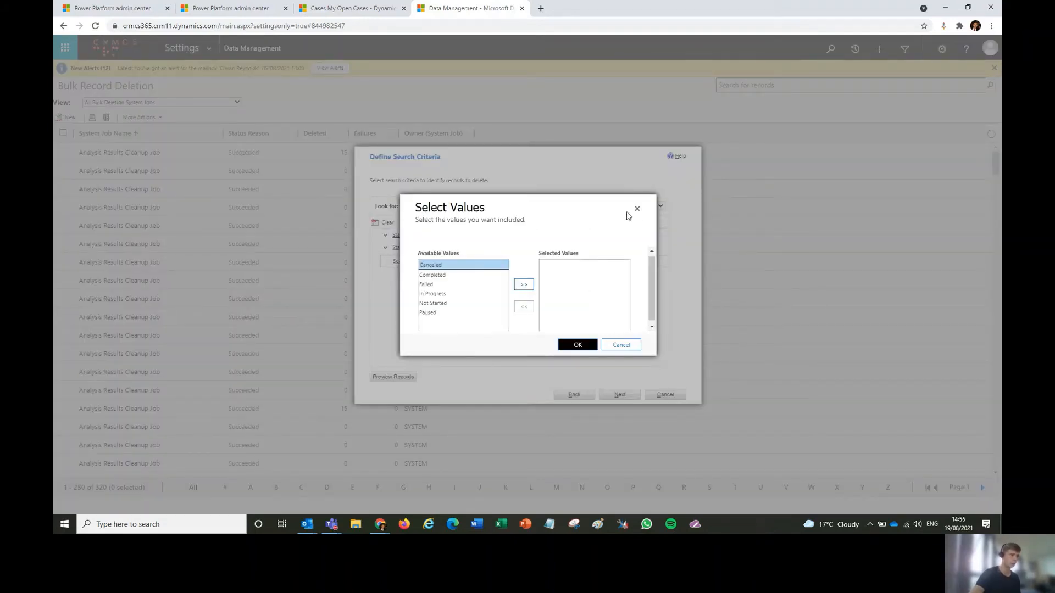
{"action": "left_click", "coordinate": [636, 209]}
- Delete the Status condition from the Process Sessions criteria
{"action": "left_click", "coordinate": [386, 247]}
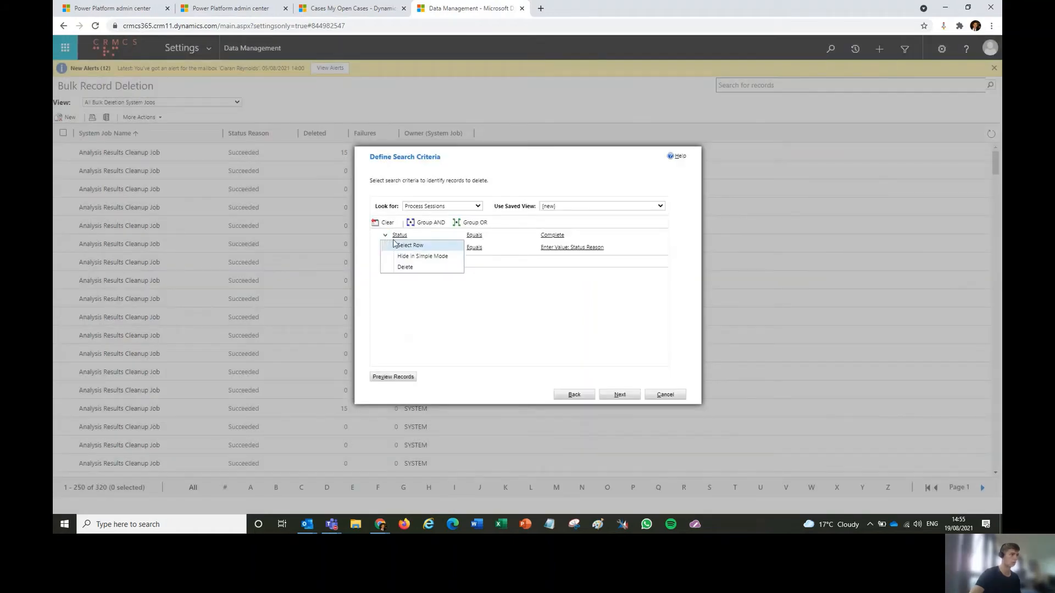
{"action": "left_click", "coordinate": [405, 267]}
{"action": "left_click", "coordinate": [583, 80]}
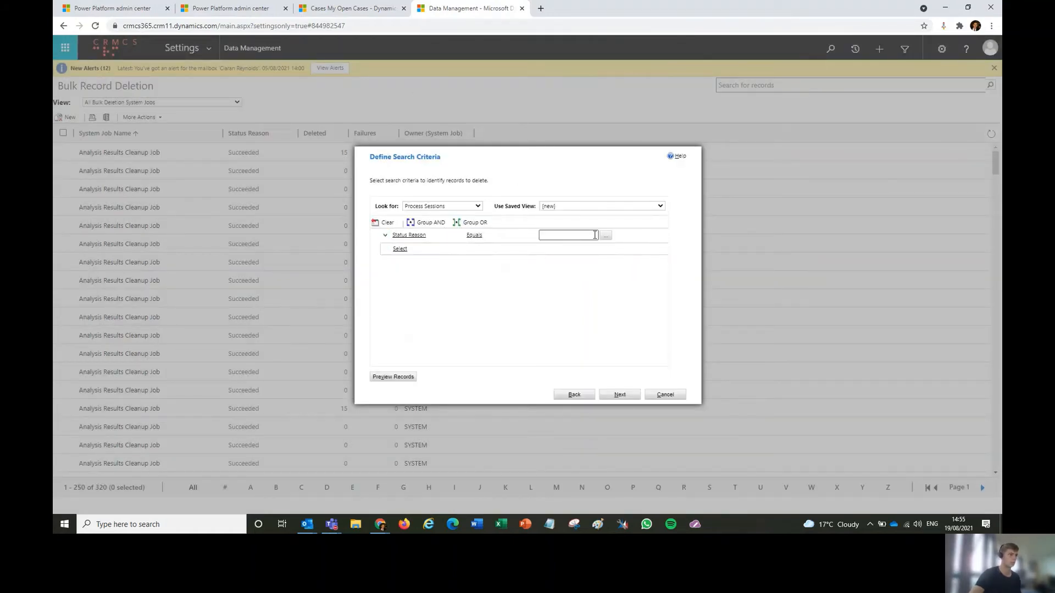
- Set the Status Reason condition's value to Completed
{"action": "left_click", "coordinate": [595, 235]}
{"action": "double_click", "coordinate": [453, 274]}
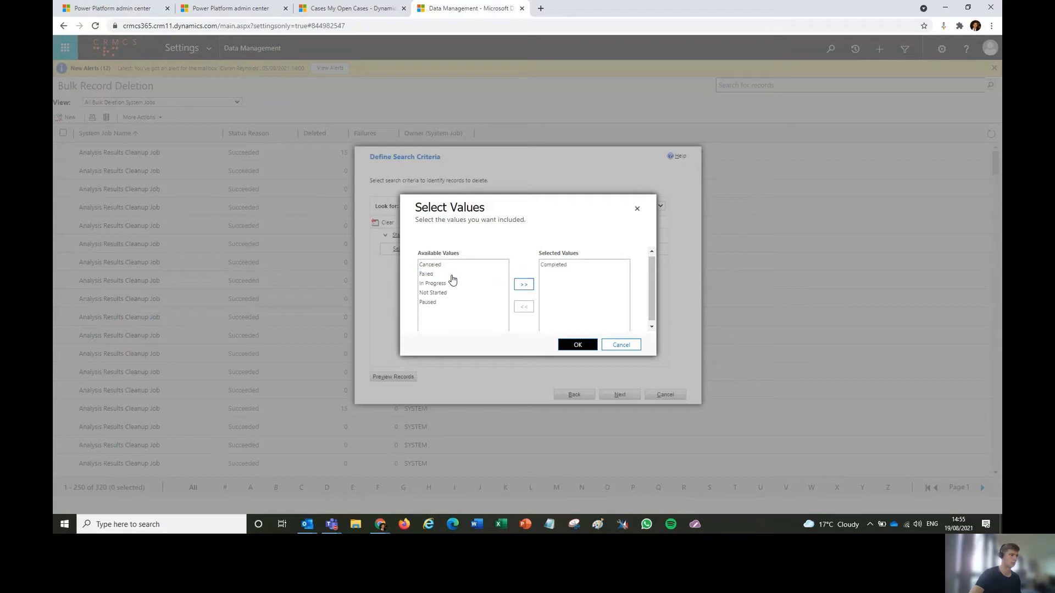
{"action": "left_click", "coordinate": [578, 345]}
- Add a Created On condition of Older Than X Months with the value 3, and preview the matching process sessions
{"action": "left_click", "coordinate": [404, 251]}
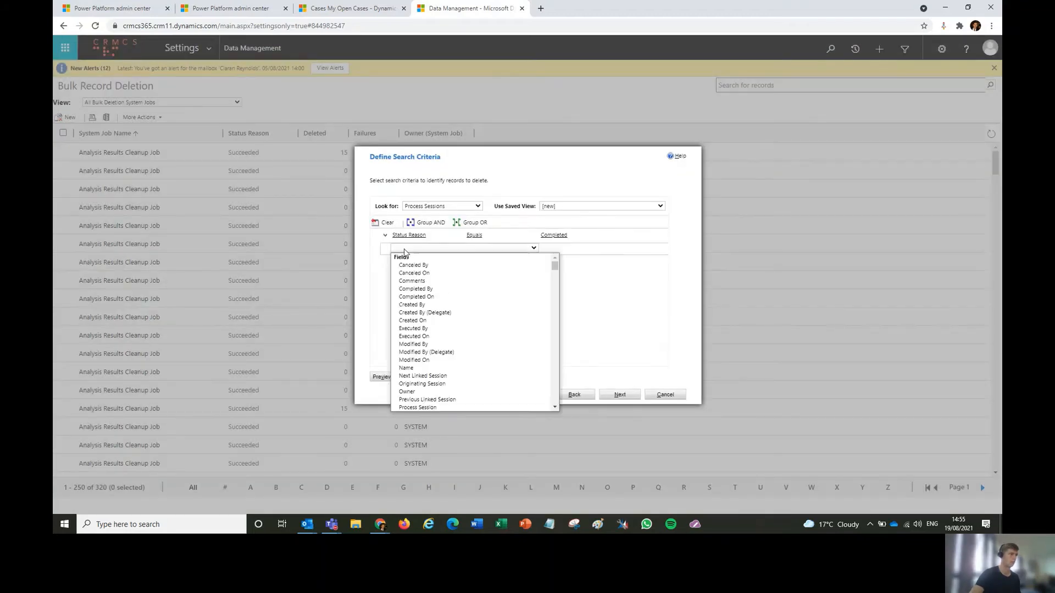
{"action": "type", "text": "cr"}
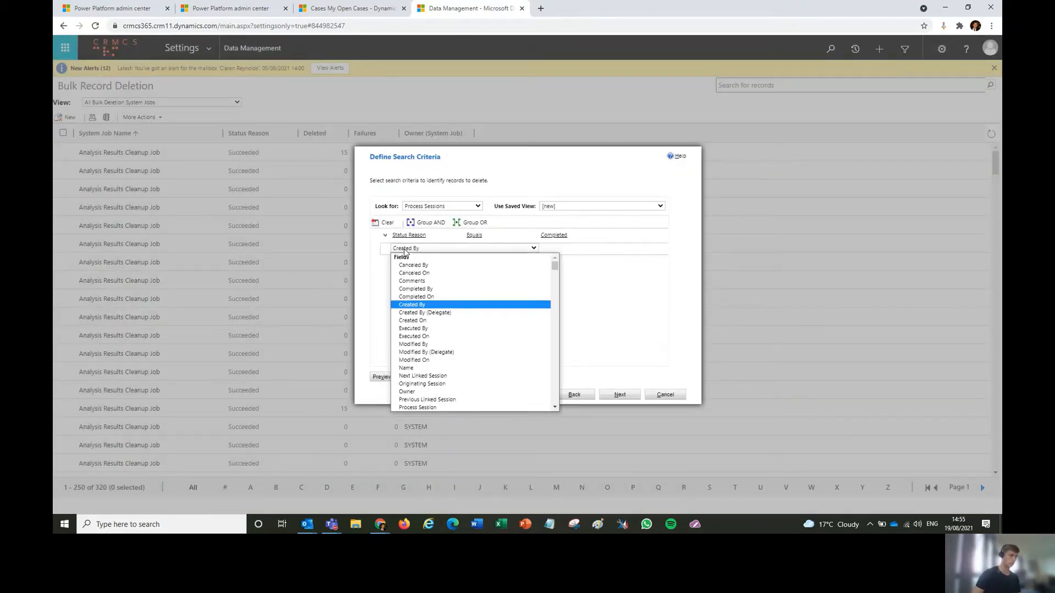
{"action": "key", "text": "Down"}
{"action": "key", "text": "Down"}
{"action": "key", "text": "Return"}
{"action": "left_click", "coordinate": [496, 248]}
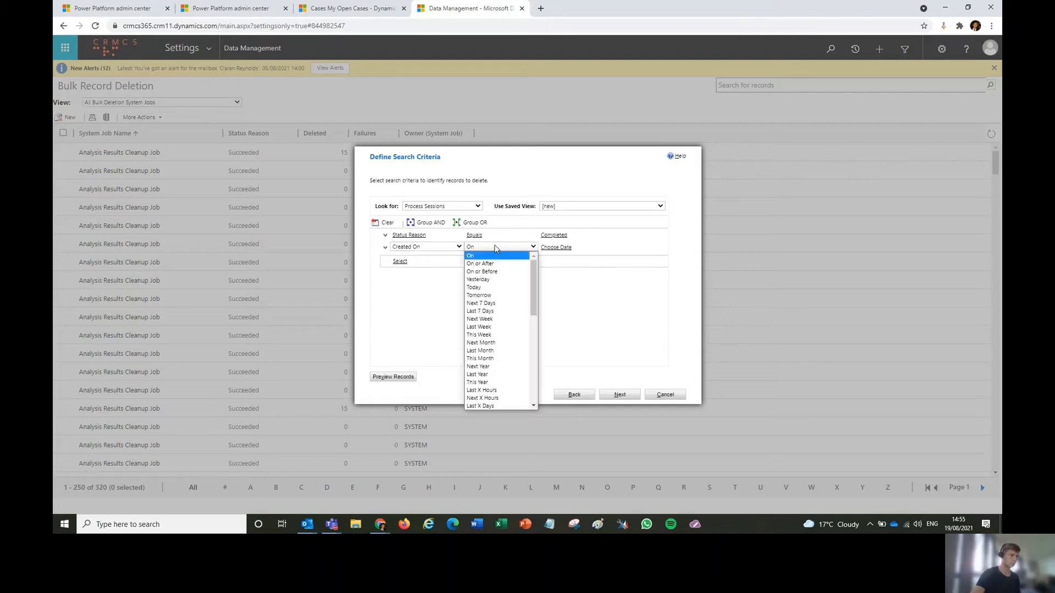
{"action": "type", "text": "ol"}
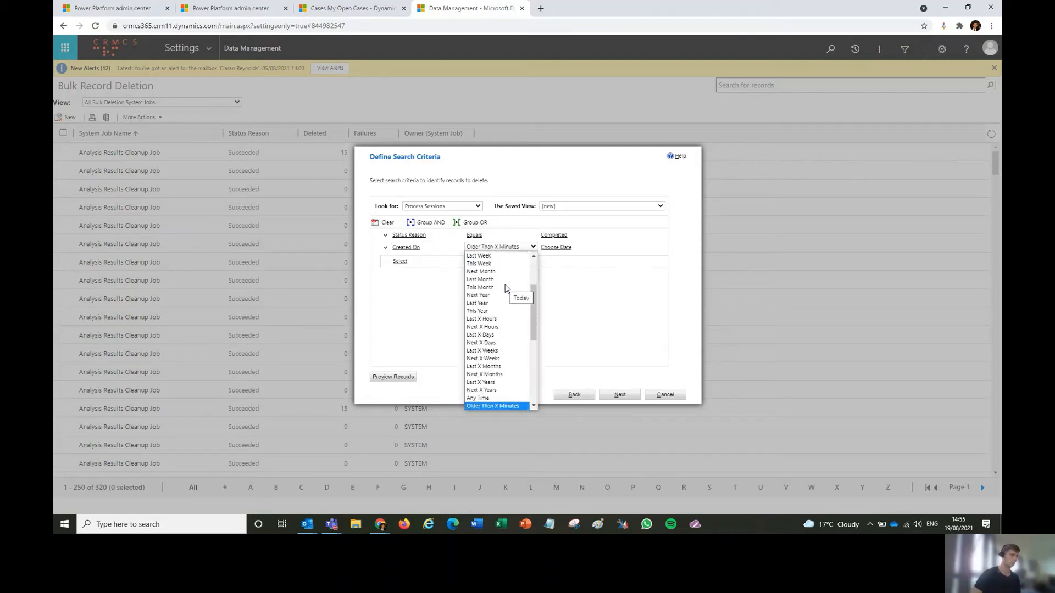
{"action": "key", "text": "Down"}
{"action": "key", "text": "Down"}
{"action": "key", "text": "Down"}
{"action": "key", "text": "Down"}
{"action": "key", "text": "Return"}
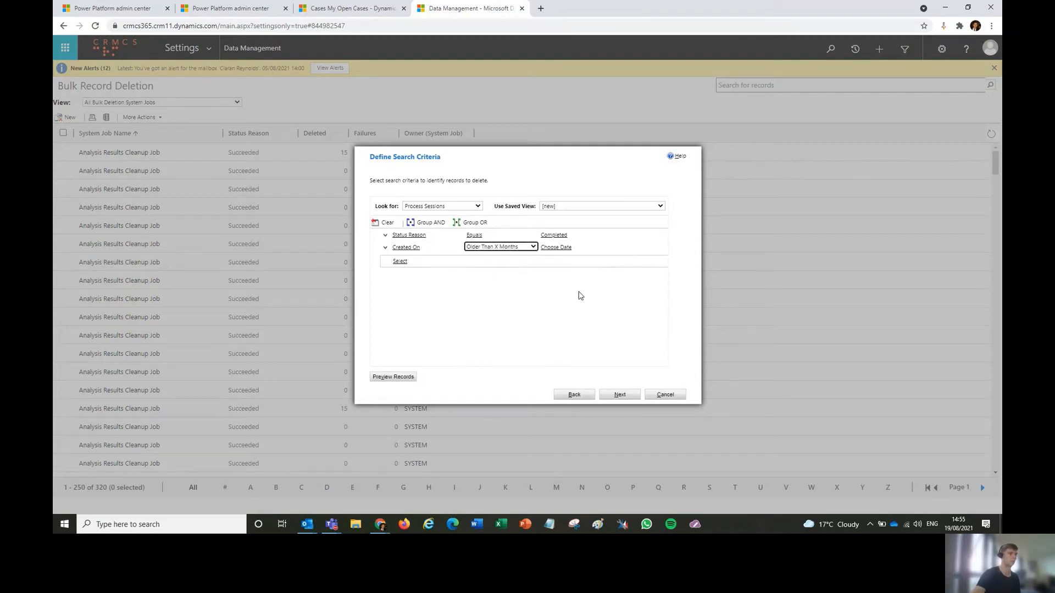
{"action": "key", "text": "Tab"}
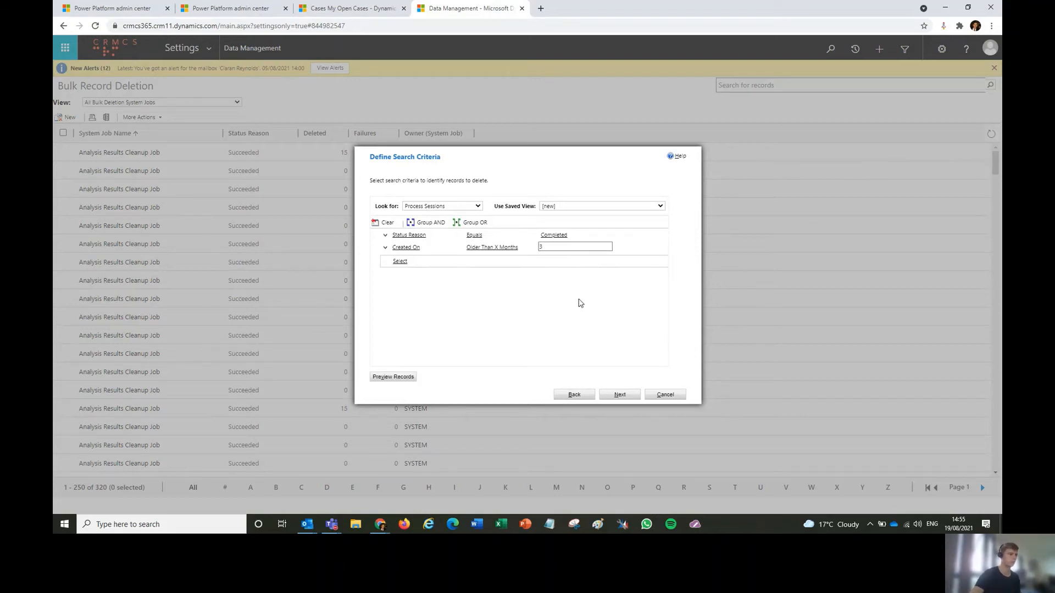
{"action": "left_click", "coordinate": [393, 377]}
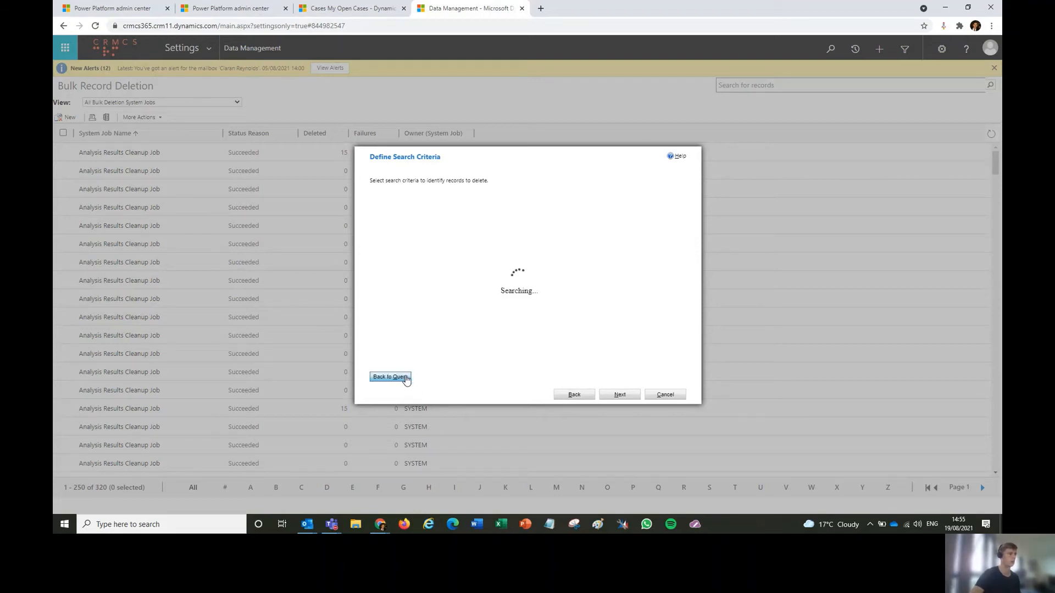
- Set the Created On condition to 1 month, preview the matching process sessions and return to the query
{"action": "left_click", "coordinate": [572, 394]}
{"action": "left_click", "coordinate": [618, 394]}
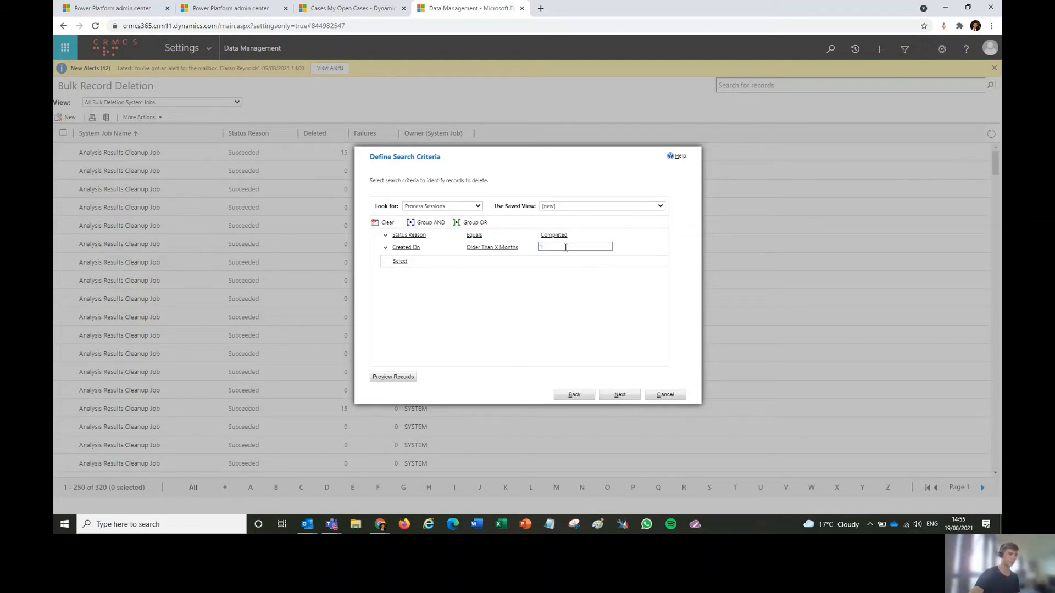
{"action": "left_click", "coordinate": [391, 376]}
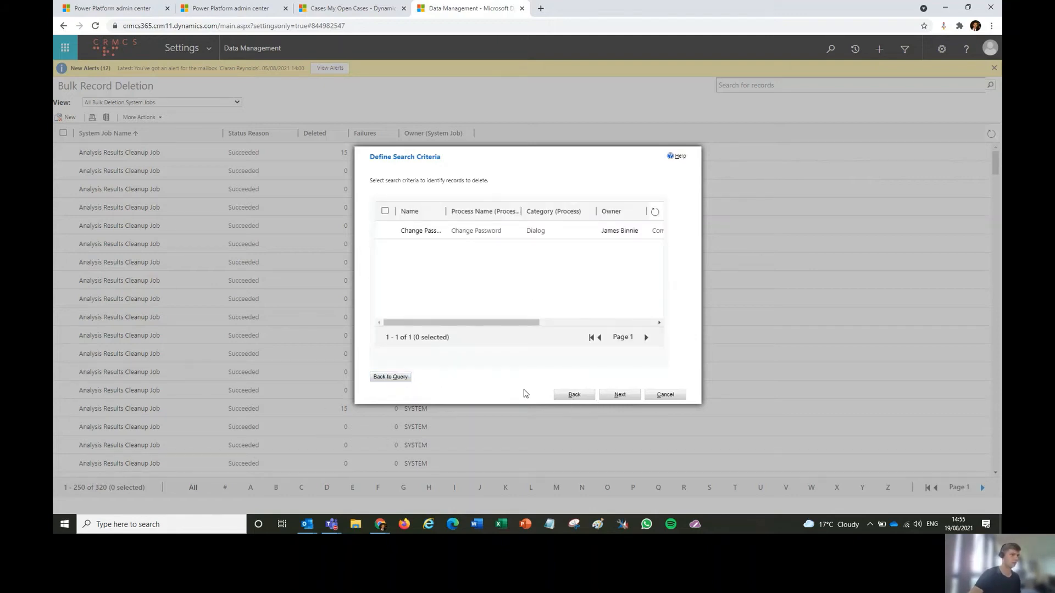
{"action": "left_click", "coordinate": [390, 377]}
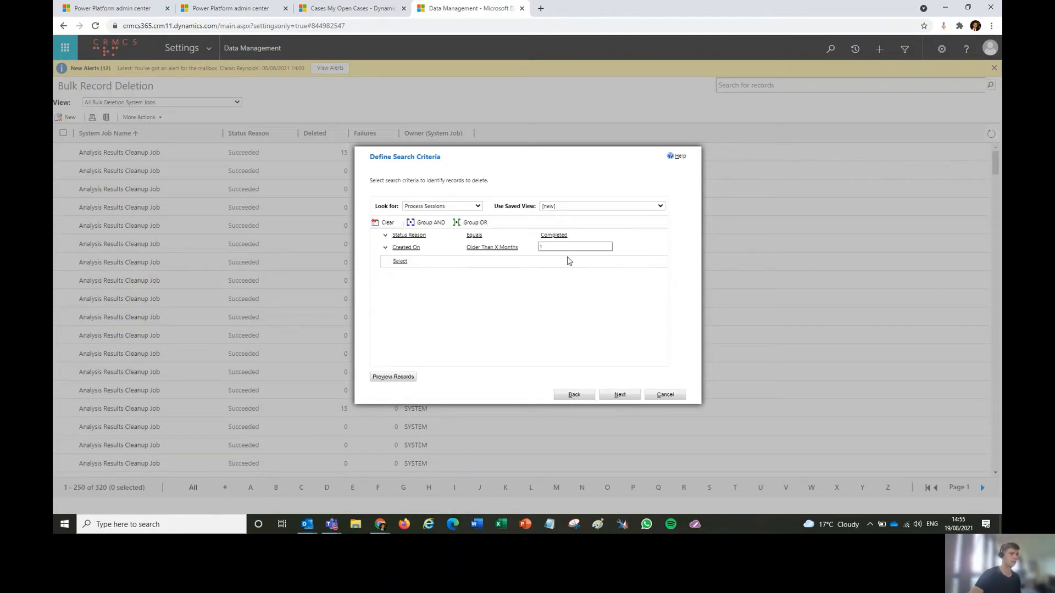
- Delete the Status Reason condition from the Process Sessions criteria, preview the matching records and return to the query
{"action": "left_click", "coordinate": [385, 247]}
{"action": "left_click", "coordinate": [428, 267]}
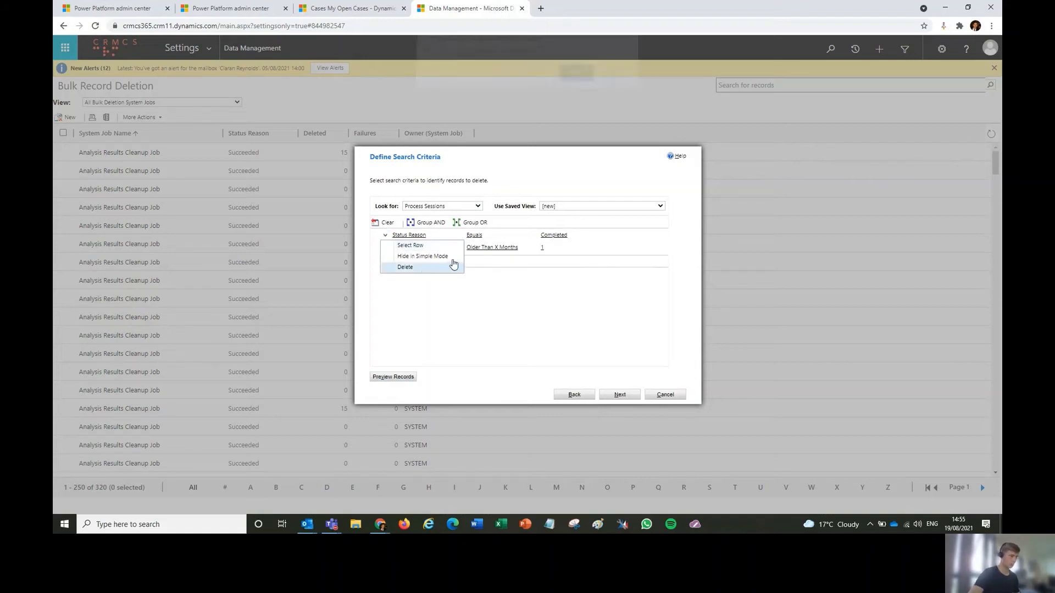
{"action": "left_click", "coordinate": [574, 83]}
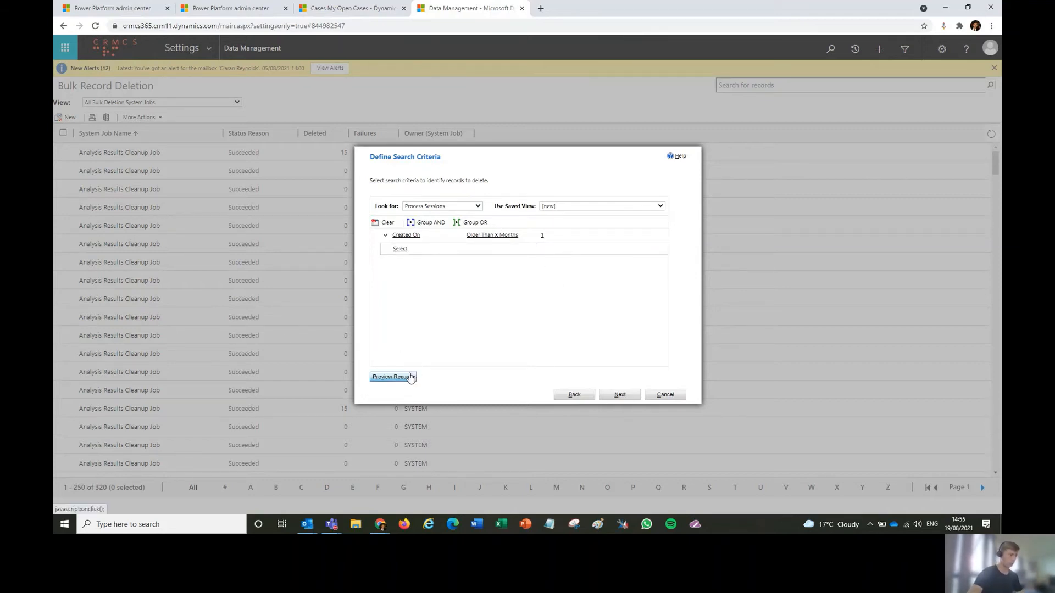
{"action": "left_click", "coordinate": [393, 377]}
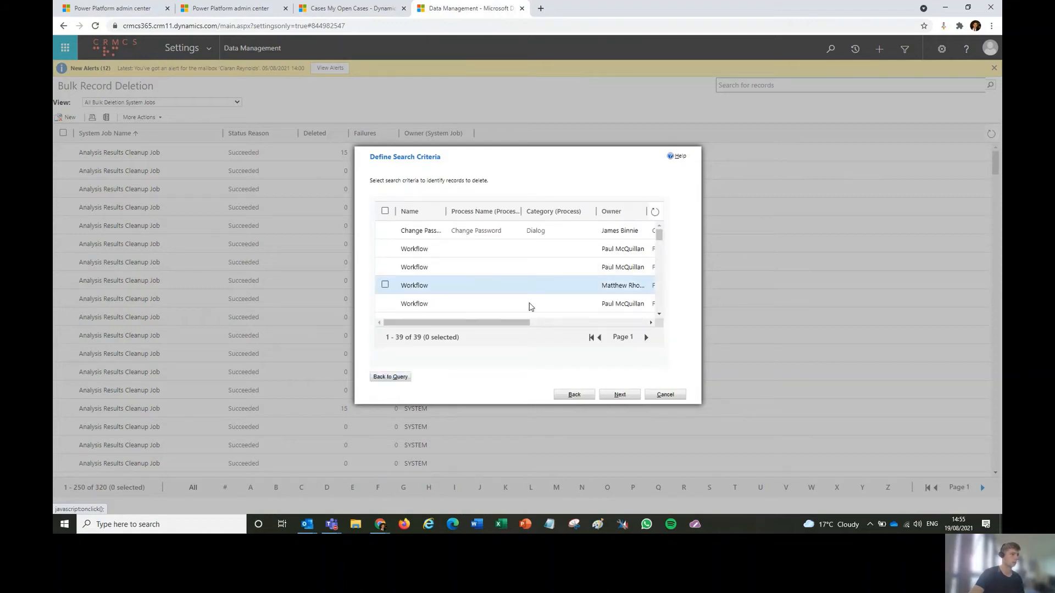
{"action": "mouse_move", "coordinate": [659, 236]}
{"action": "left_mouse_down"}
{"action": "mouse_move", "coordinate": [660, 295]}
{"action": "mouse_move", "coordinate": [659, 233]}
{"action": "left_mouse_up"}
{"action": "left_click", "coordinate": [390, 377]}
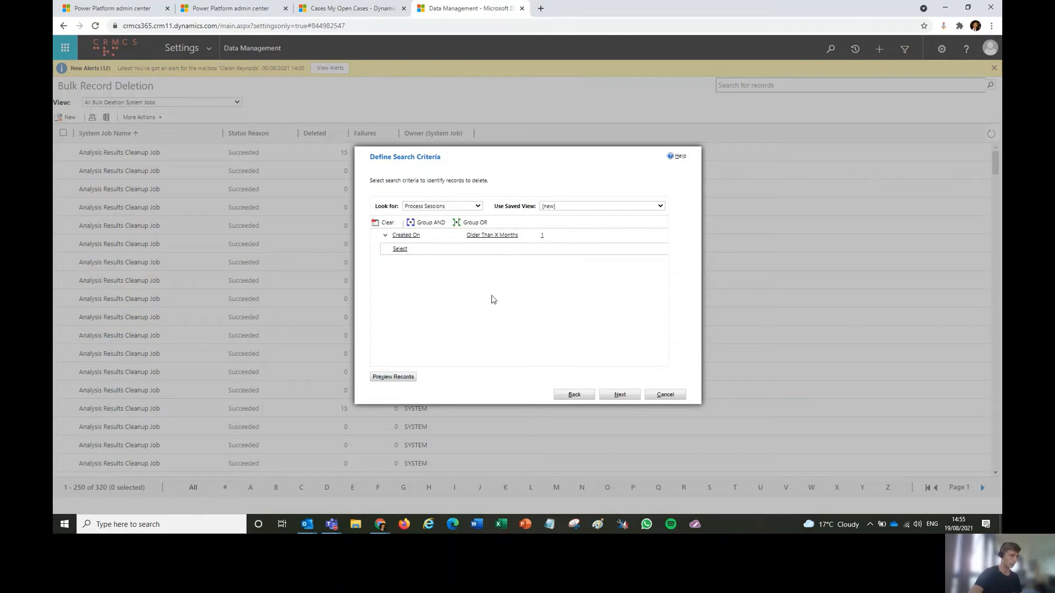
- Accept the search criteria and name the bulk deletion job Process Sessions Older than 1 Month
{"action": "left_click", "coordinate": [620, 394]}
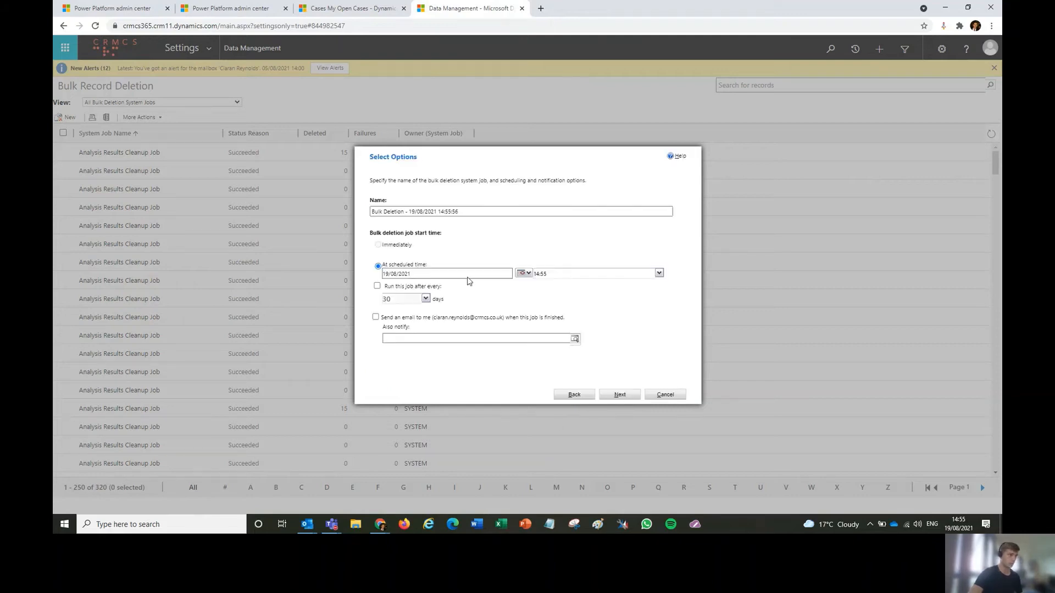
{"action": "triple_click", "coordinate": [461, 211]}
{"action": "type", "text": "S"}
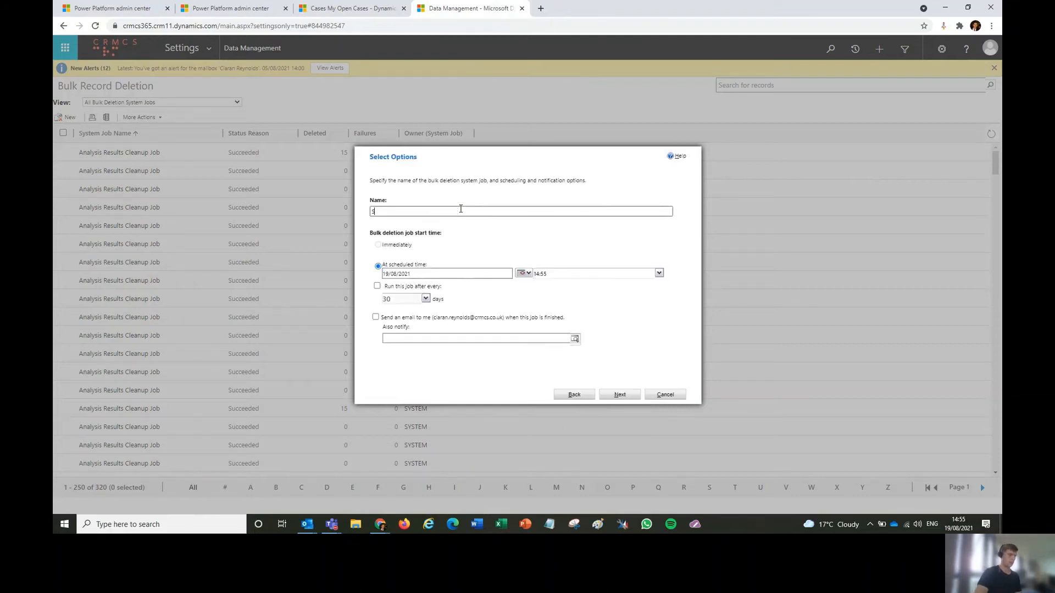
{"action": "type", "text": "y"}
{"action": "key", "text": "BackSpace"}
{"action": "key", "text": "BackSpace"}
{"action": "type", "text": "Process Sessions Older than 1 Month"}
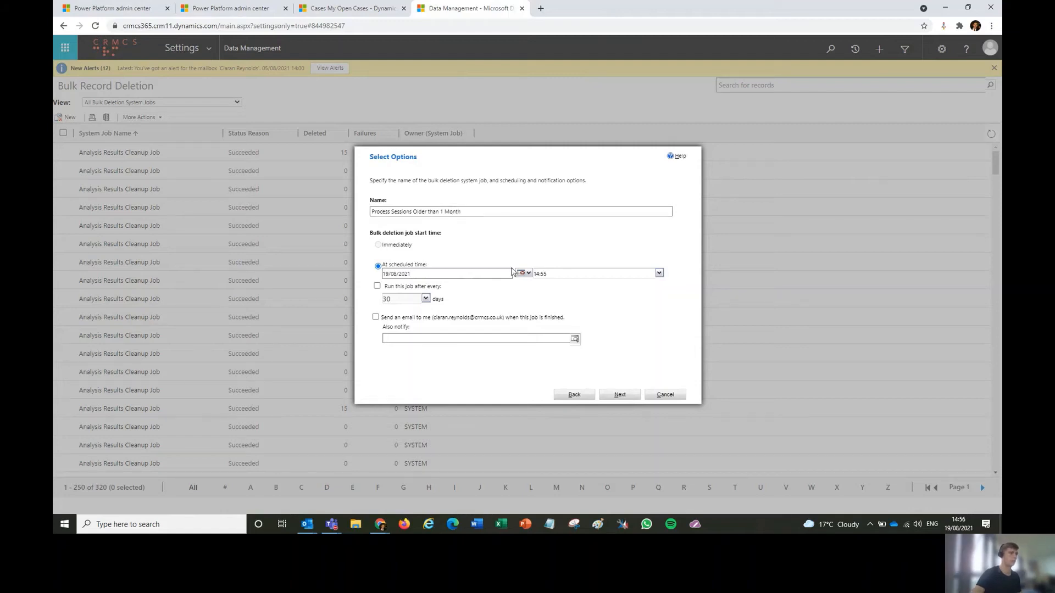
- Recheck the search criteria, set the process sessions job to run every 30 days, and submit it
{"action": "left_click", "coordinate": [572, 394]}
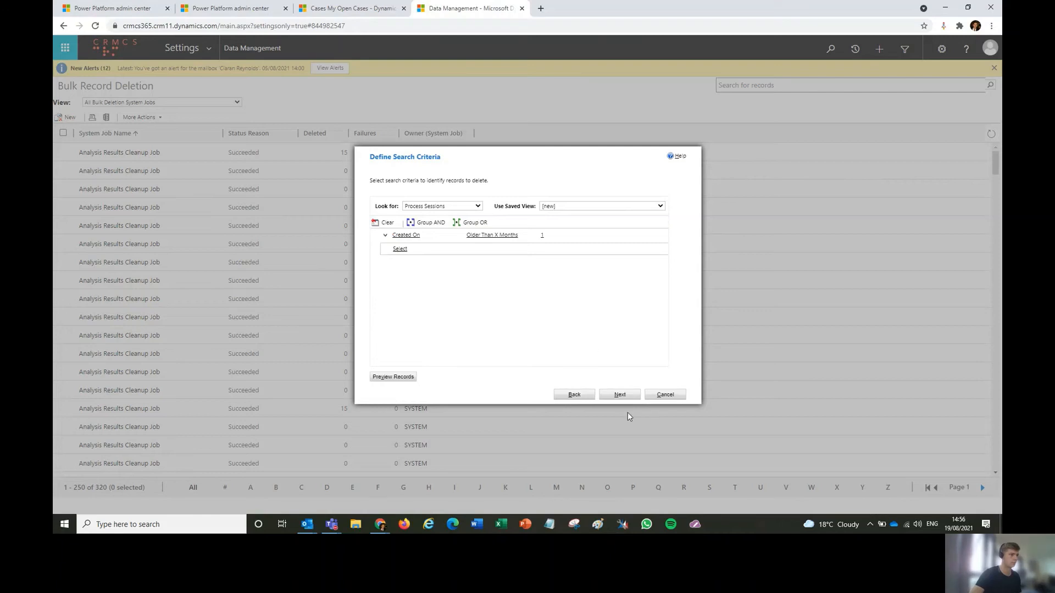
{"action": "left_click", "coordinate": [616, 393]}
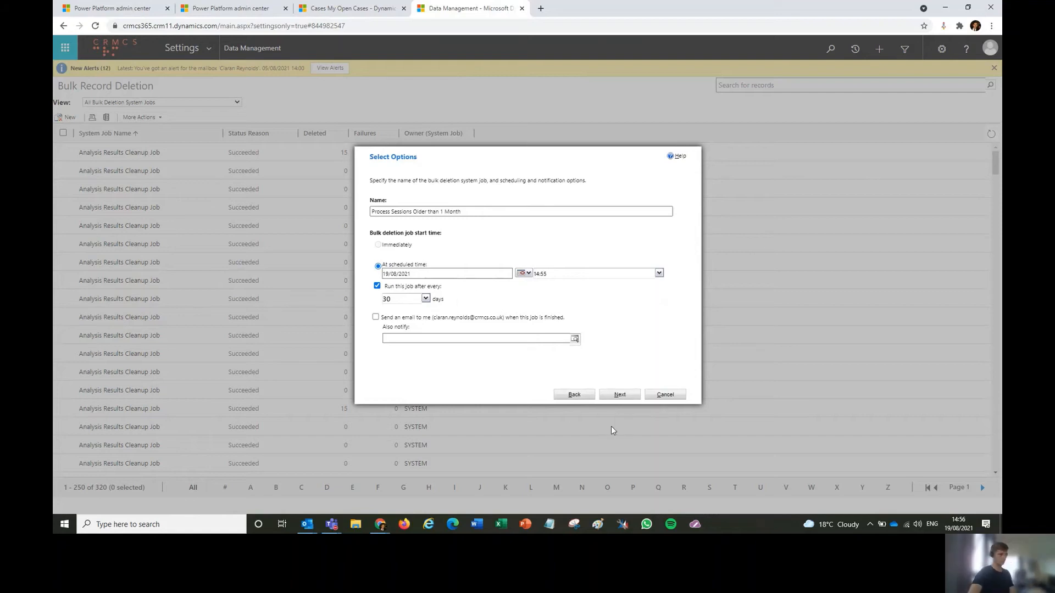
{"action": "left_click", "coordinate": [627, 395]}
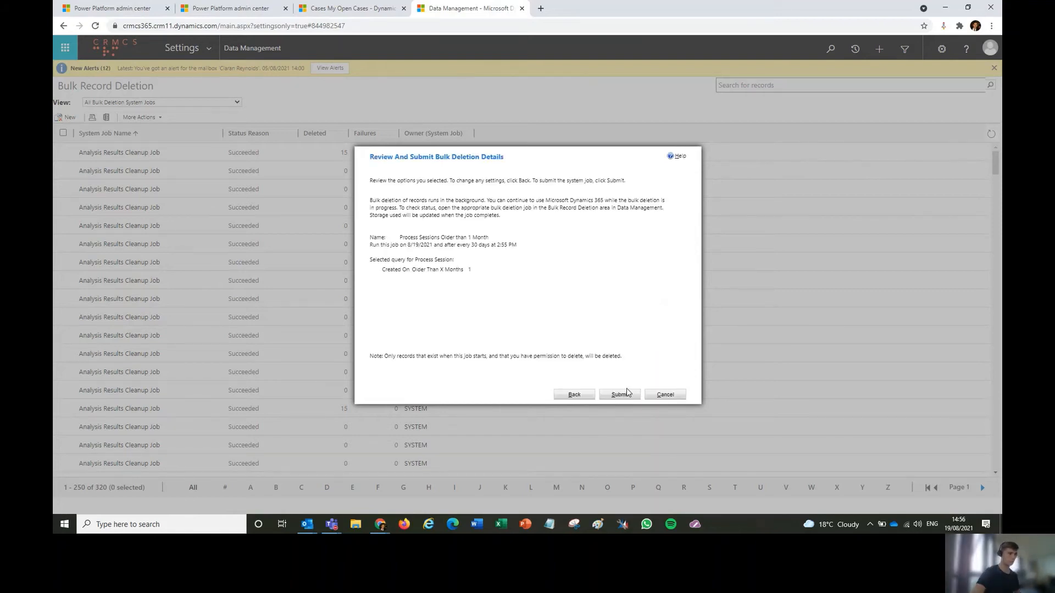
{"action": "left_click", "coordinate": [627, 391]}
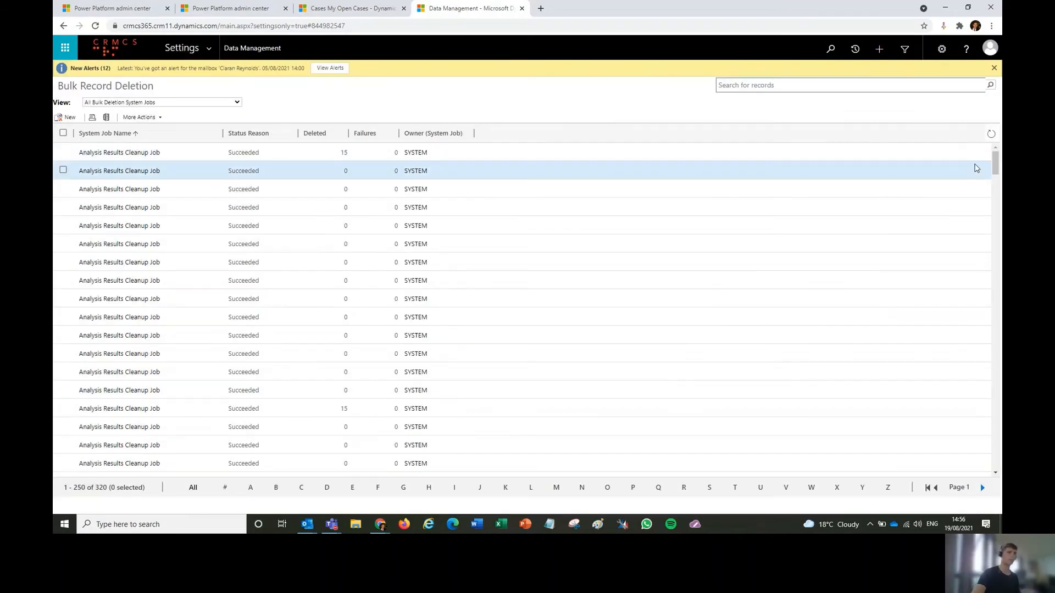
- Refresh the bulk deletion list, show the My Bulk Deletion System Jobs view and refresh it to check job progress
{"action": "left_click", "coordinate": [991, 133]}
{"action": "left_click", "coordinate": [179, 104]}
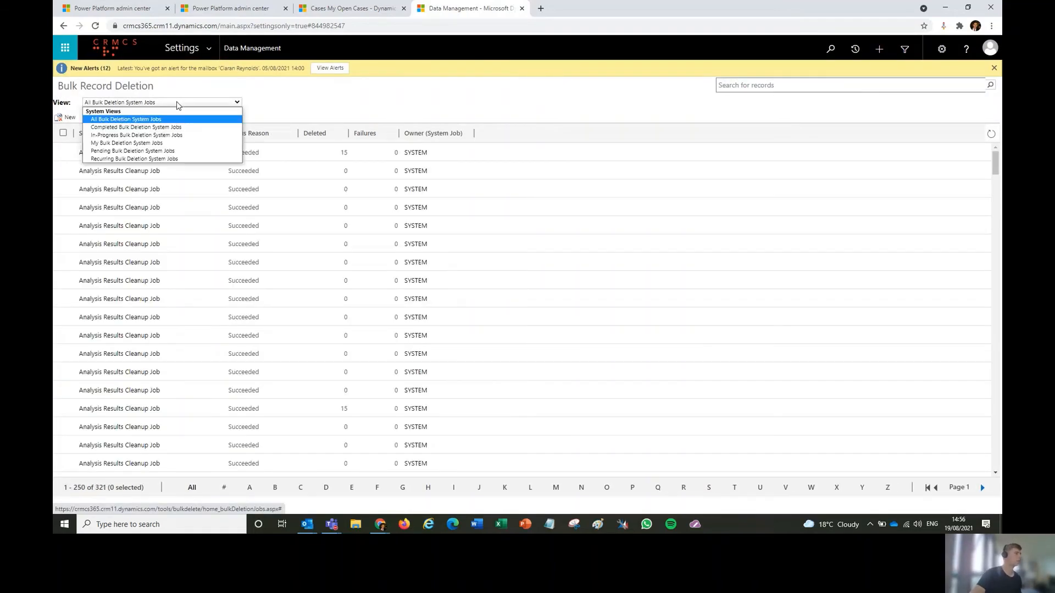
{"action": "left_click", "coordinate": [144, 146]}
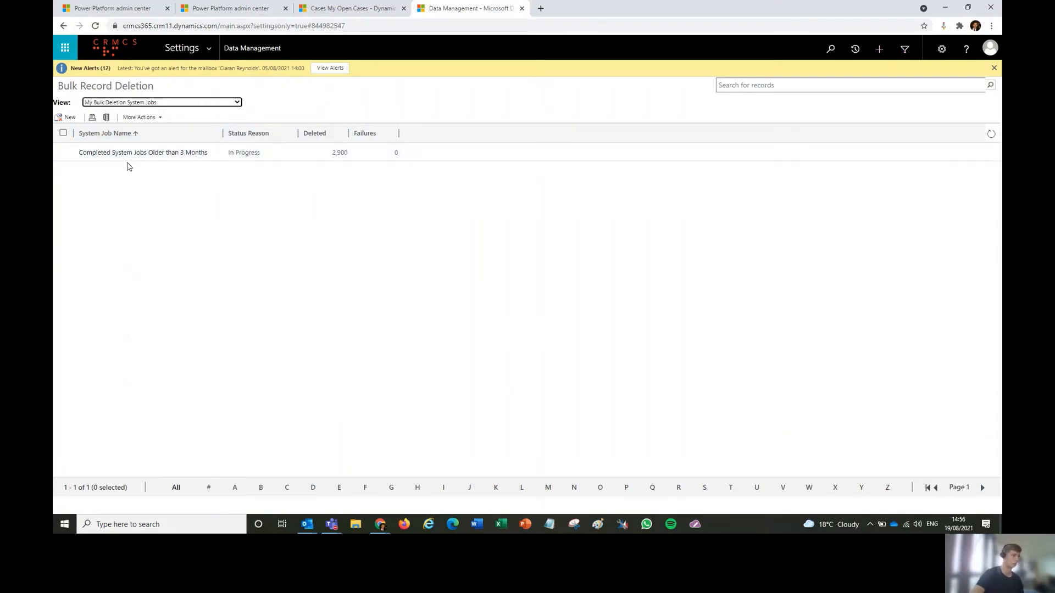
{"action": "left_click", "coordinate": [991, 134]}
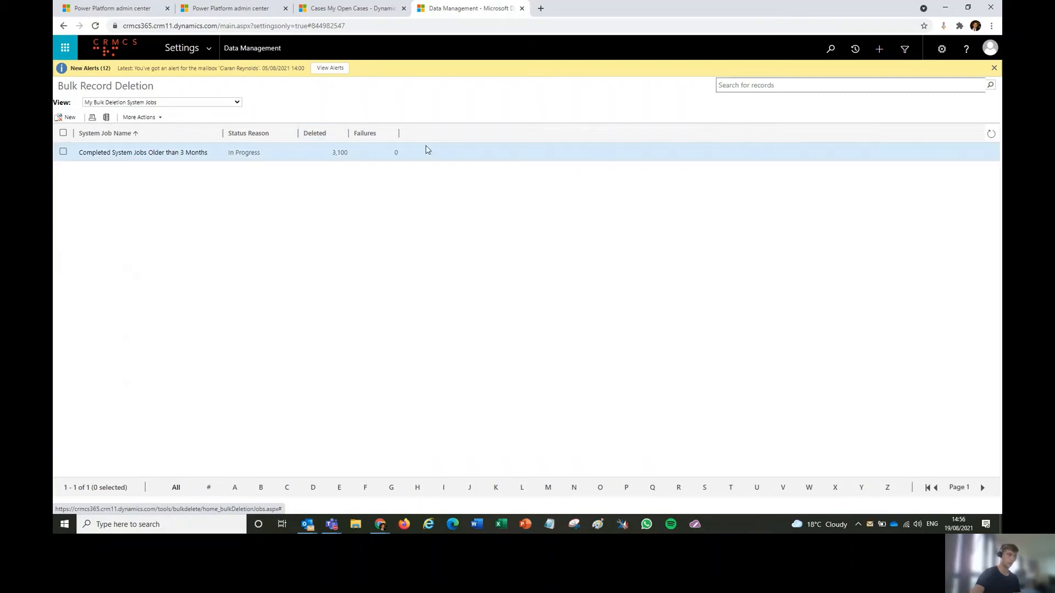
{"action": "left_click", "coordinate": [990, 135]}
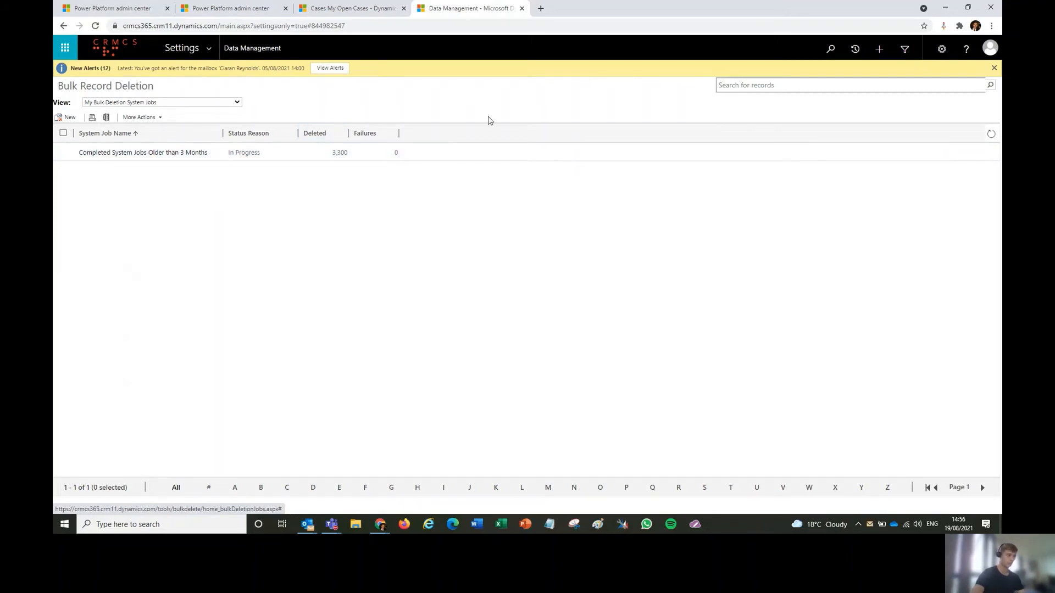
- Check the Pending and Recurring Bulk Deletion System Jobs views, and sort the recurring jobs by owner
{"action": "left_click", "coordinate": [234, 104]}
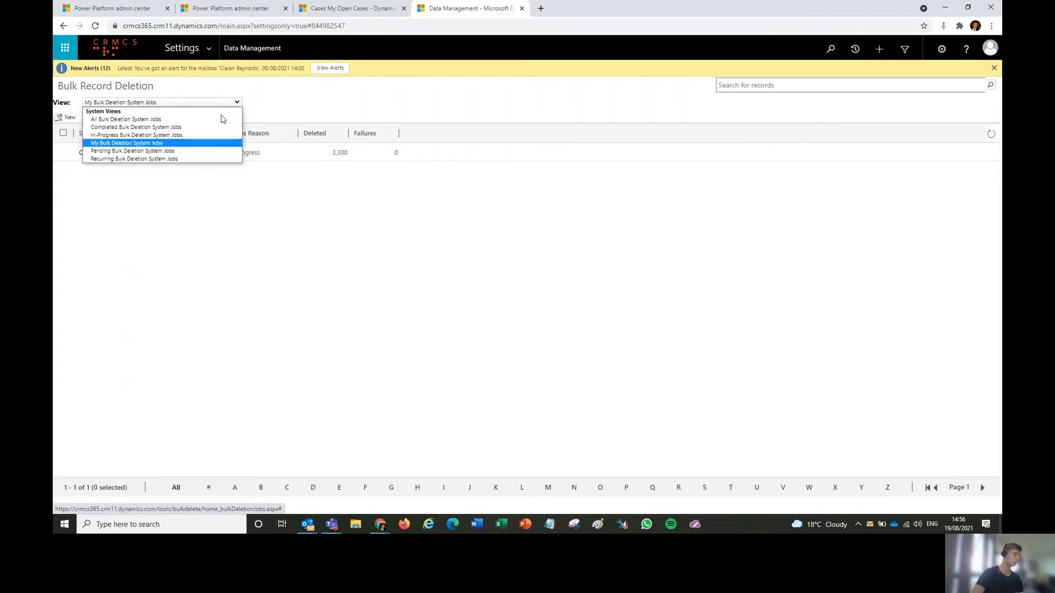
{"action": "left_click", "coordinate": [157, 151]}
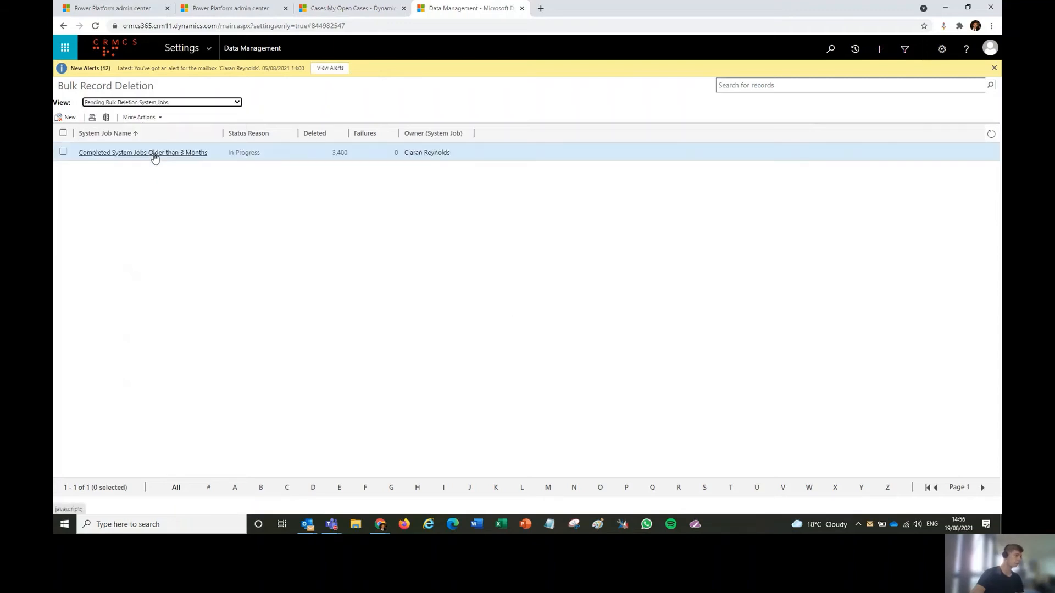
{"action": "left_click", "coordinate": [163, 102]}
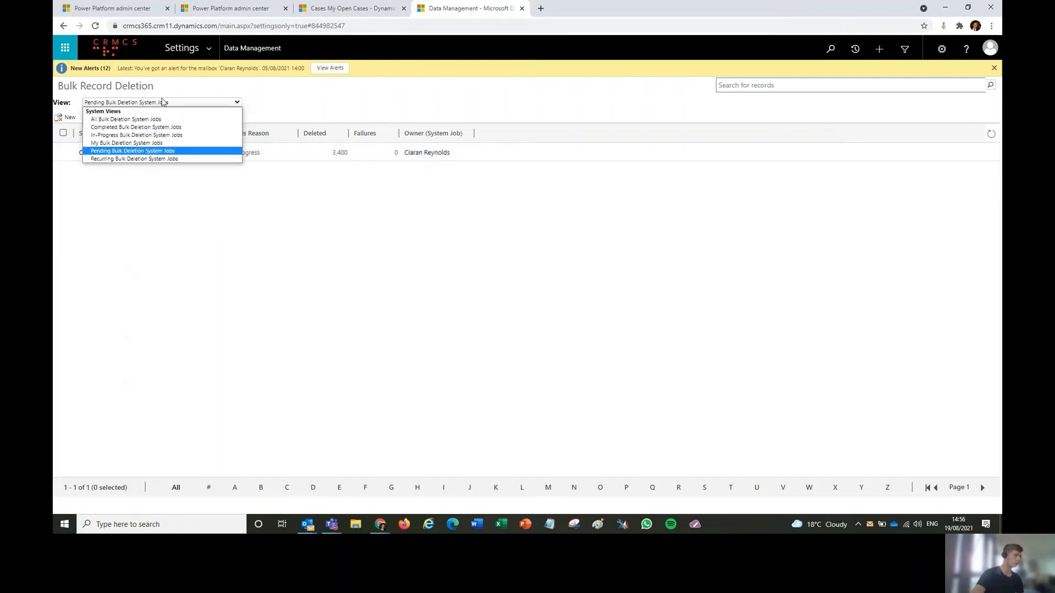
{"action": "left_click", "coordinate": [143, 159]}
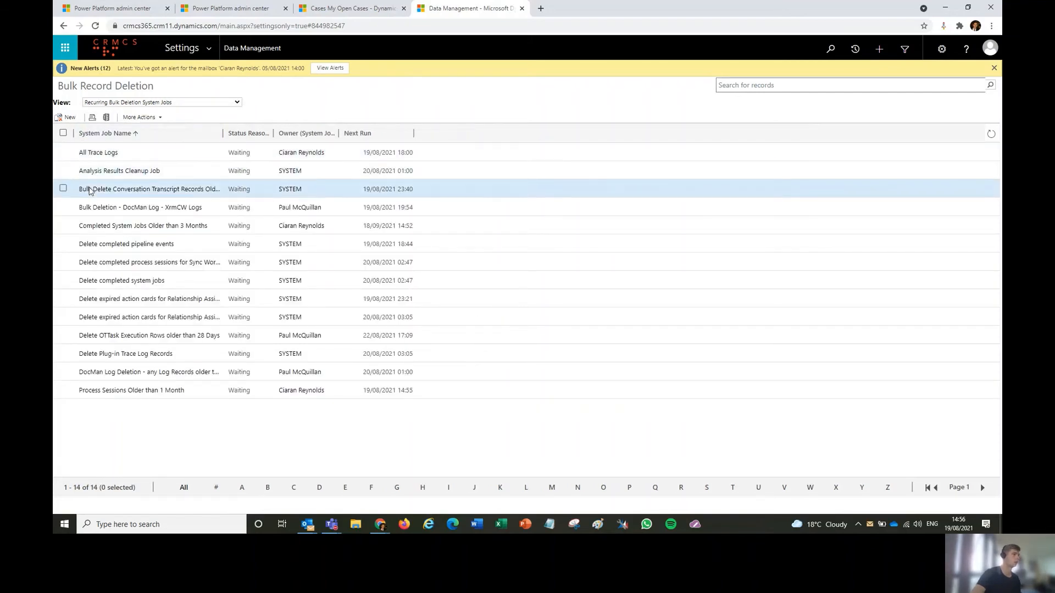
{"action": "left_click", "coordinate": [301, 133]}
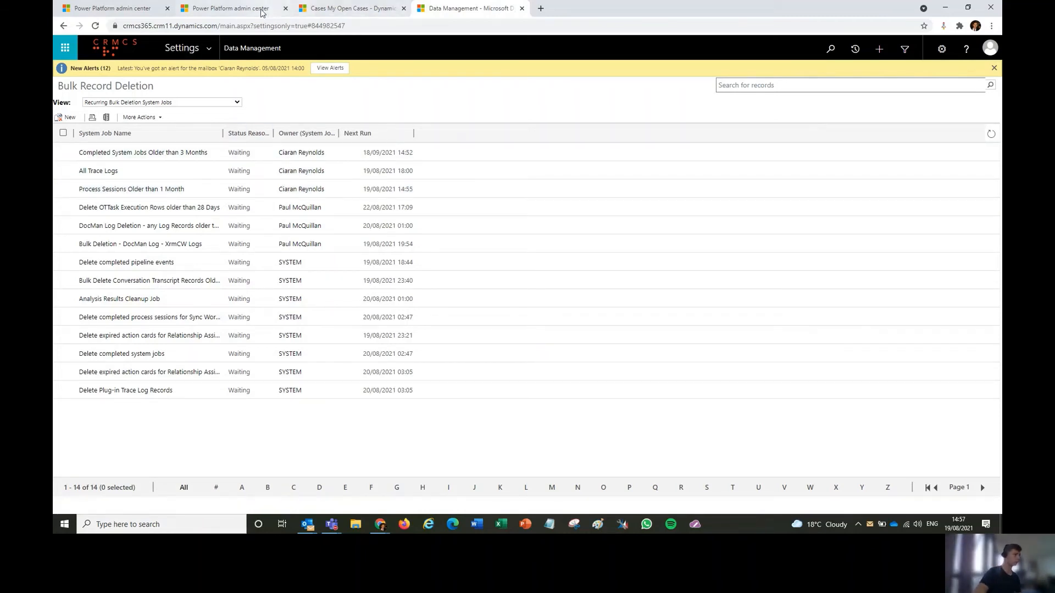
- Switch to the Power Platform admin center and review CRM Consultancy's database, file and log capacity use
{"action": "left_click", "coordinate": [220, 10]}
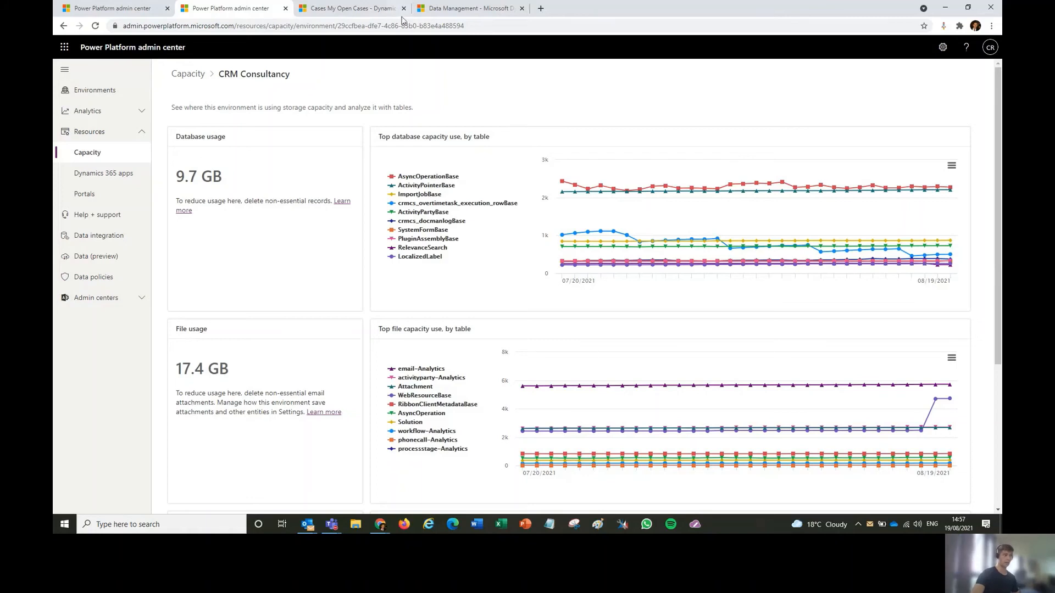
{"action": "mouse_move", "coordinate": [583, 186]}
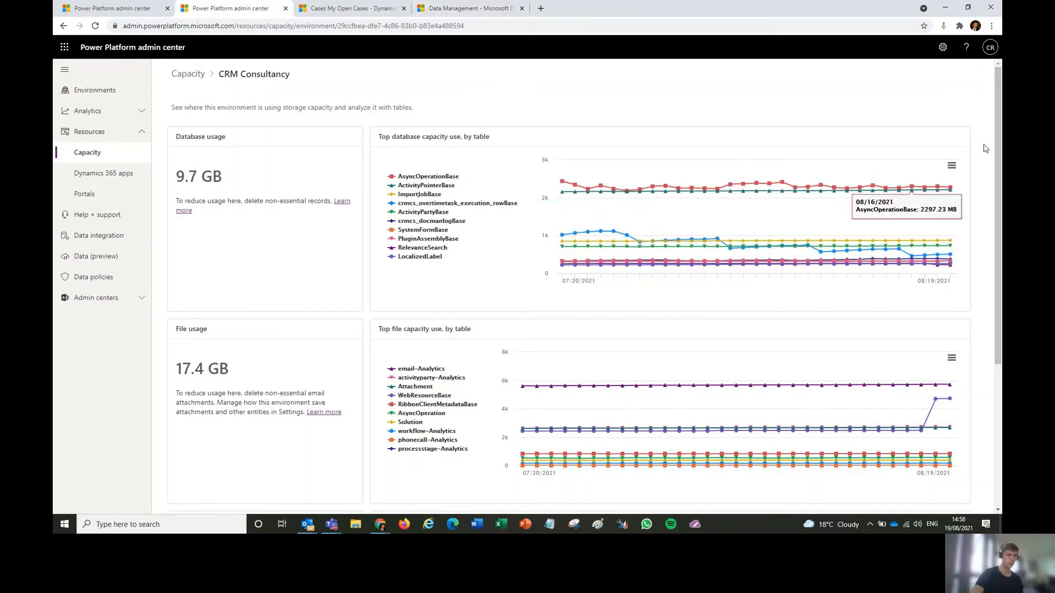
{"action": "scroll", "coordinate": [440, 347], "scroll_direction": "down", "scroll_amount": 4}
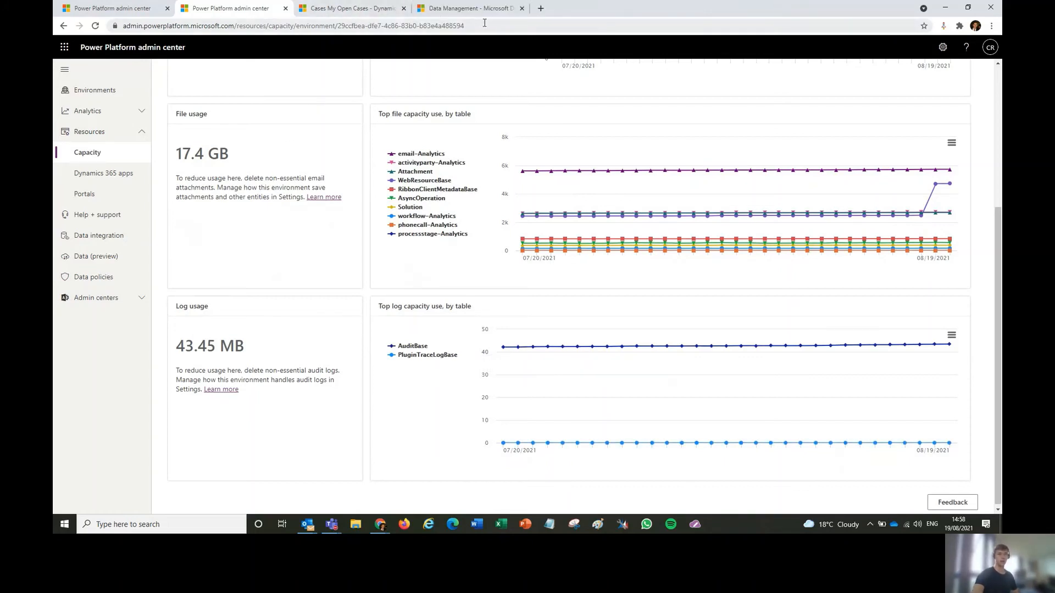
- Return to the Dynamics 365 settings and open Audit Log Management in the Auditing area
{"action": "left_click", "coordinate": [483, 8]}
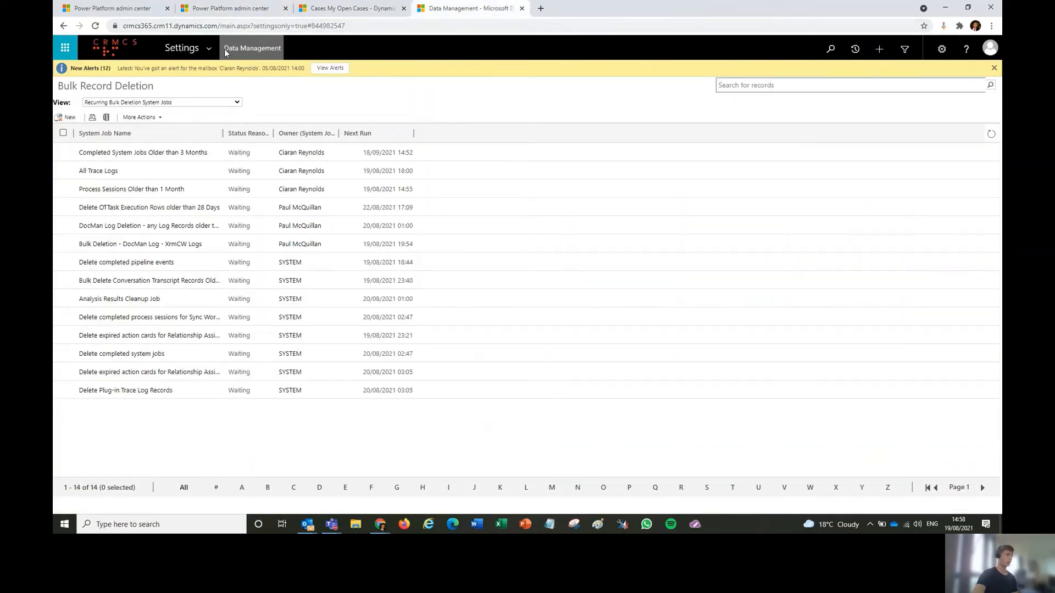
{"action": "left_click", "coordinate": [209, 42]}
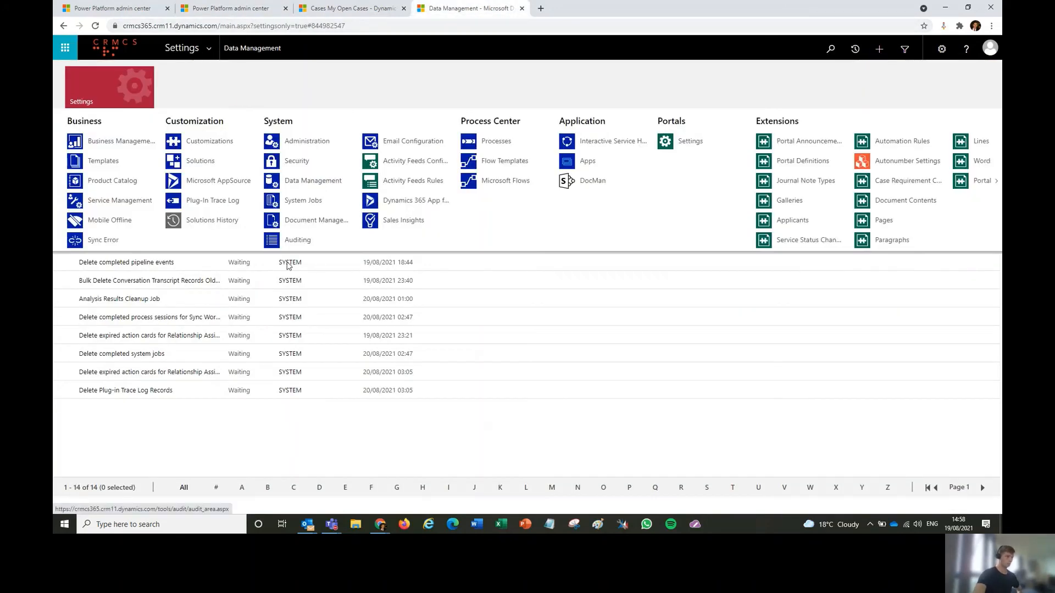
{"action": "left_click", "coordinate": [301, 243]}
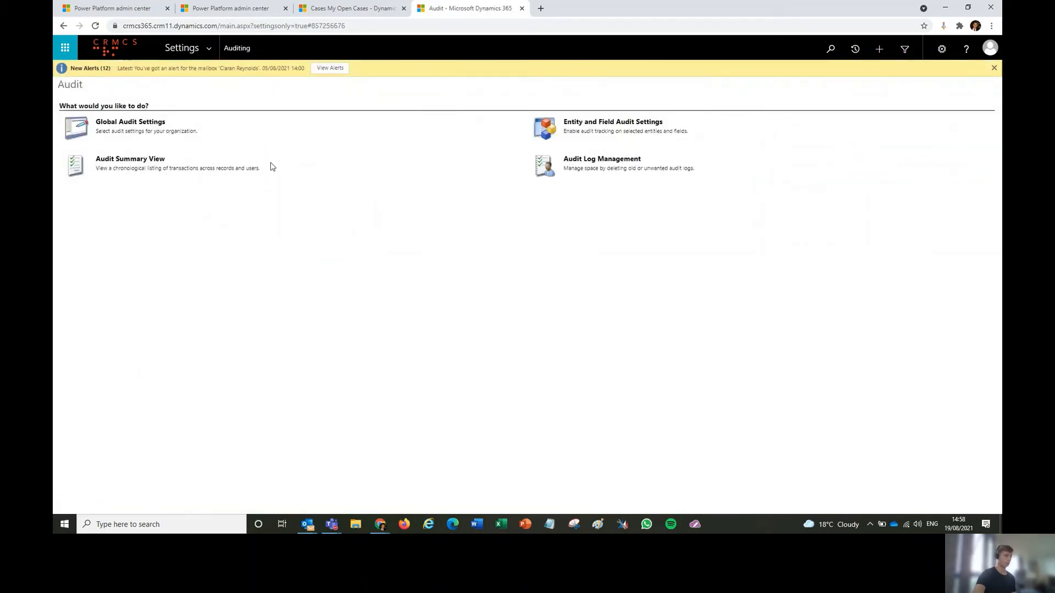
{"action": "left_click", "coordinate": [617, 161]}
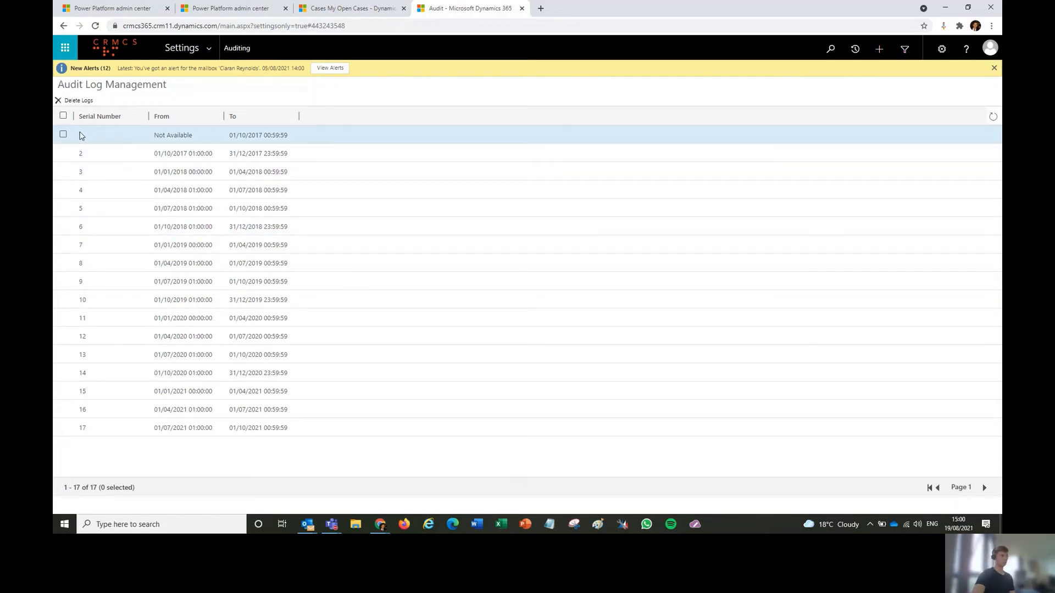
- Delete the oldest audit log, covering the period up to 01/10/2017 00:59:59
{"action": "left_click", "coordinate": [63, 136]}
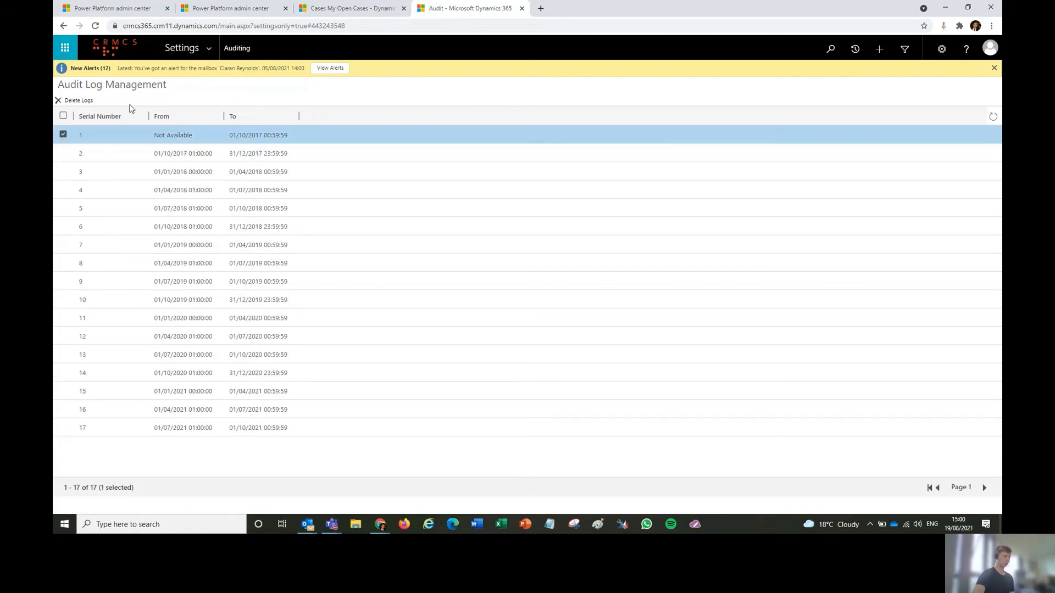
{"action": "left_click", "coordinate": [78, 101]}
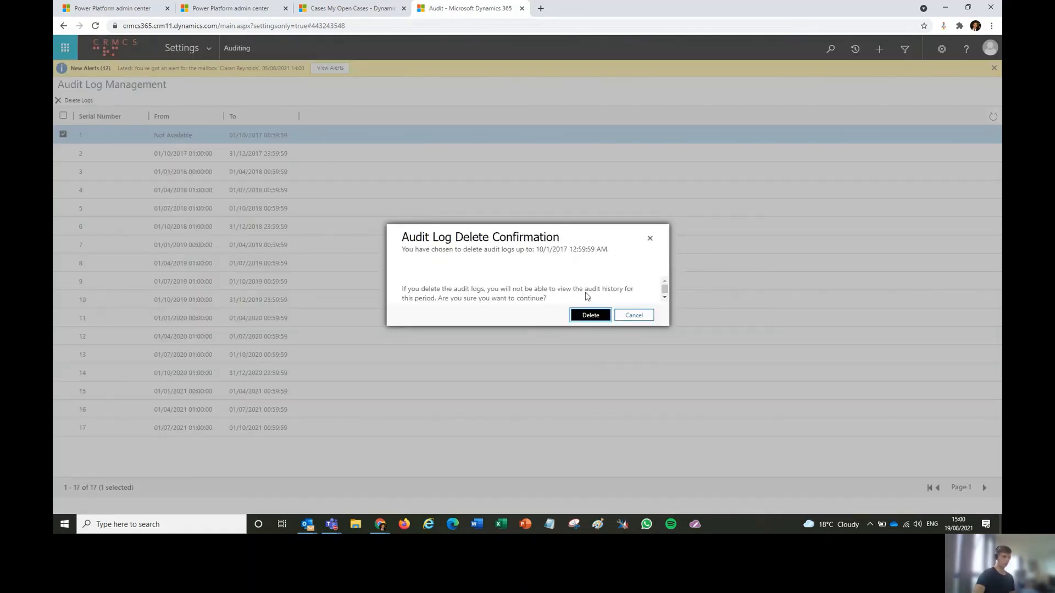
{"action": "left_click", "coordinate": [591, 317]}
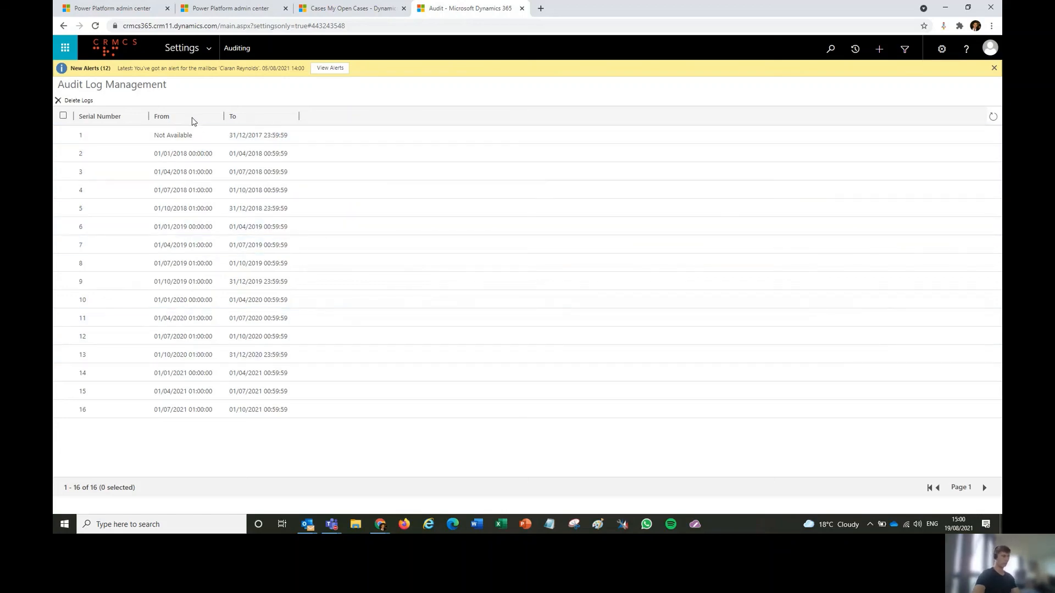
- Try to select several of the oldest audit logs together, and clear the selection
{"action": "left_click", "coordinate": [62, 138]}
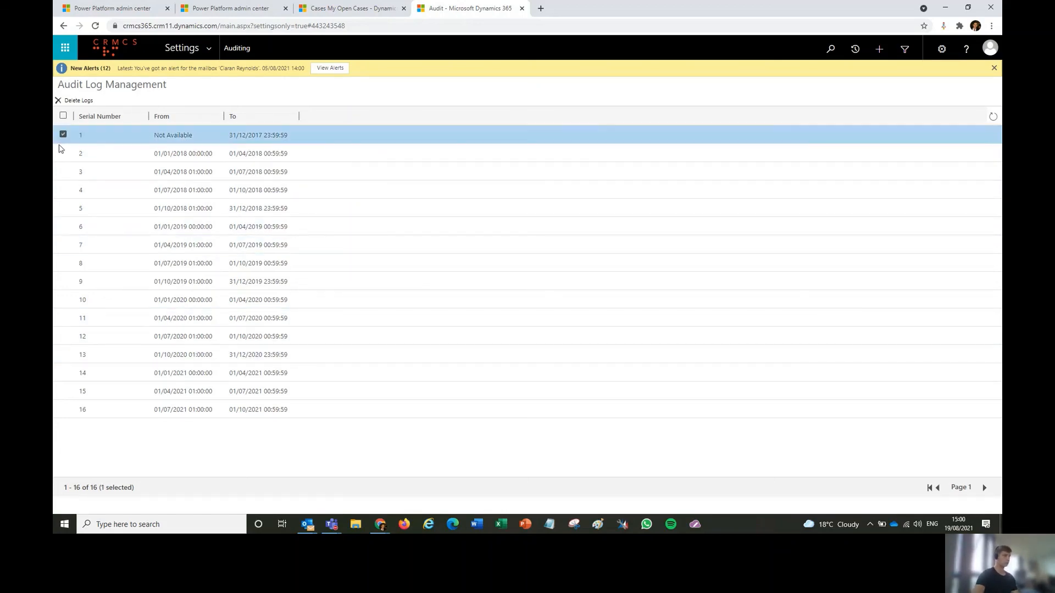
{"action": "left_click", "coordinate": [64, 156]}
{"action": "left_click", "coordinate": [64, 176]}
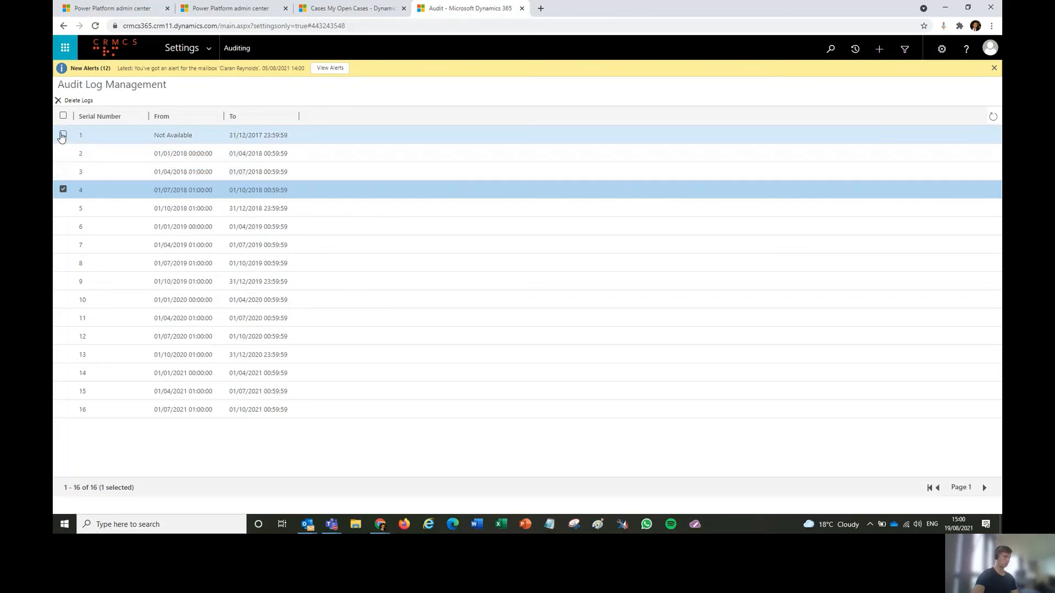
{"action": "left_click", "coordinate": [63, 136]}
{"action": "left_click", "coordinate": [64, 138]}
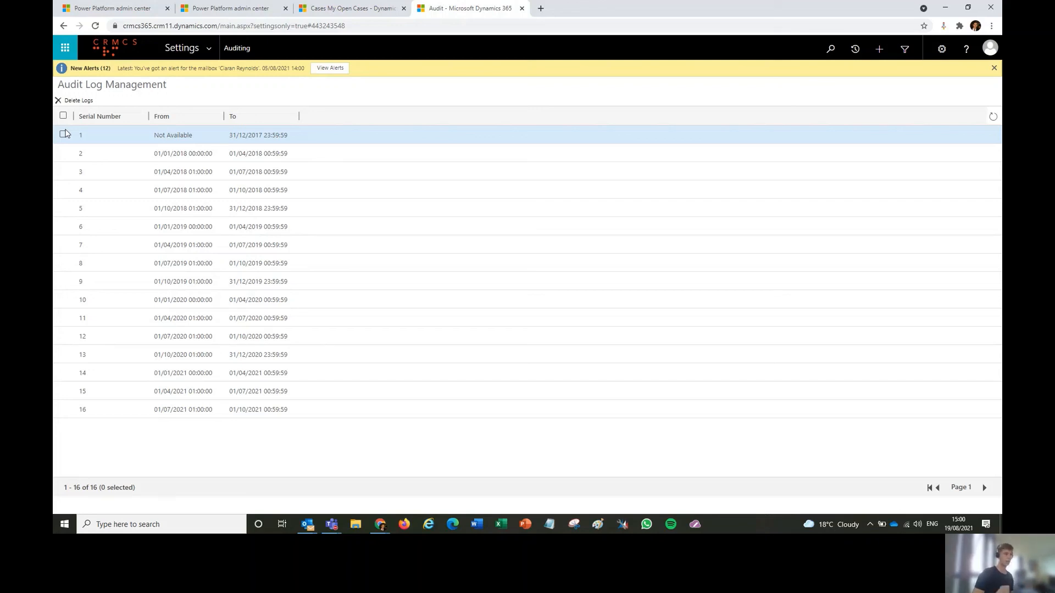
{"action": "left_click", "coordinate": [63, 134]}
{"action": "left_click", "coordinate": [63, 134]}
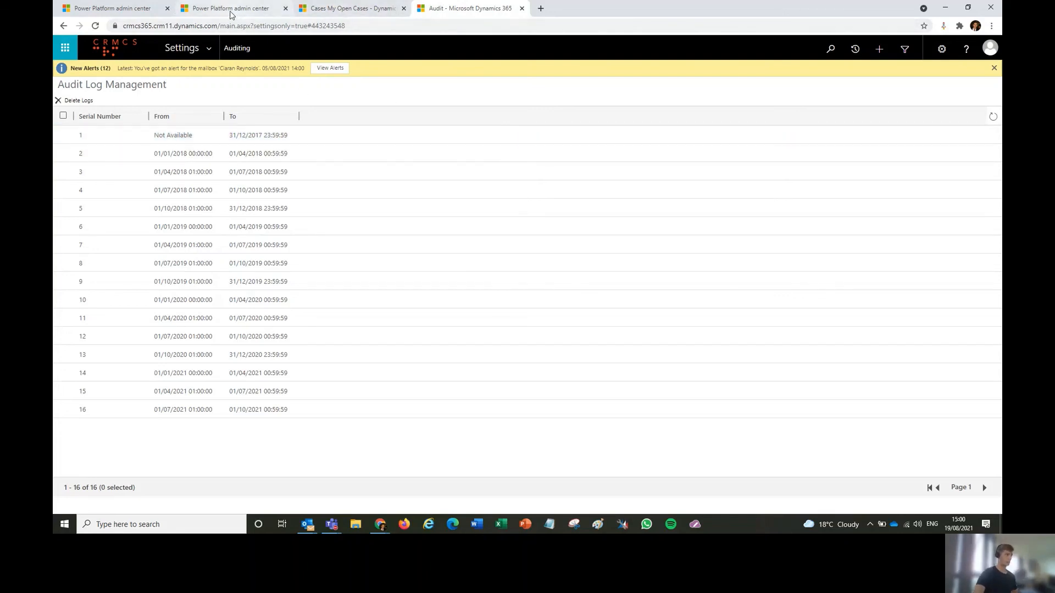
- Switch to the Power Platform admin center, review CRM Consultancy's capacity use, and open the capacity summary for the whole tenant
{"action": "left_click", "coordinate": [232, 10]}
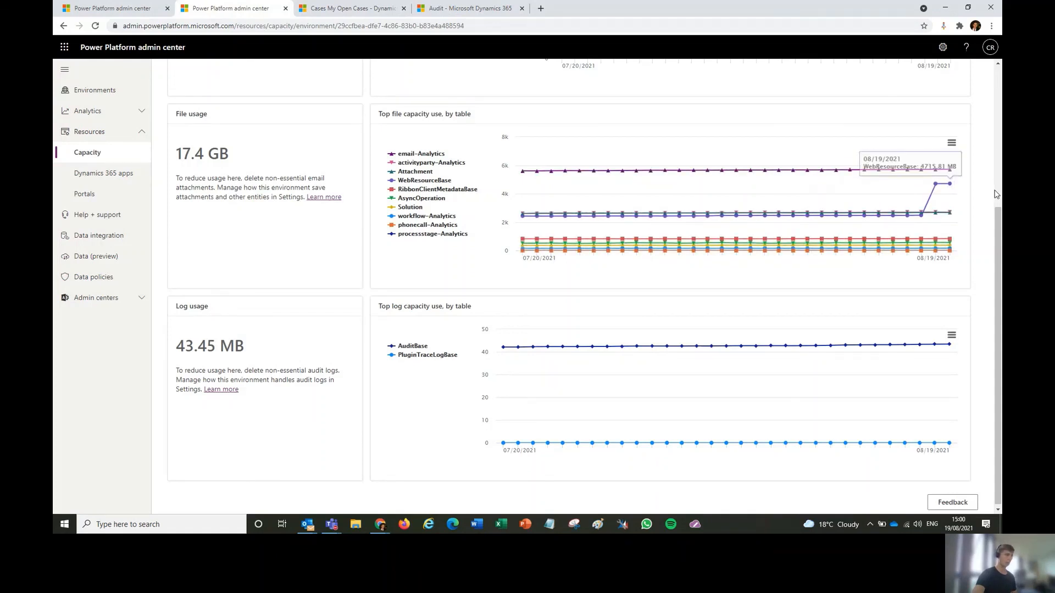
{"action": "scroll", "coordinate": [996, 190], "scroll_direction": "up", "scroll_amount": 4}
{"action": "scroll", "coordinate": [995, 193], "scroll_direction": "down", "scroll_amount": 1}
{"action": "scroll", "coordinate": [995, 193], "scroll_direction": "up", "scroll_amount": 1}
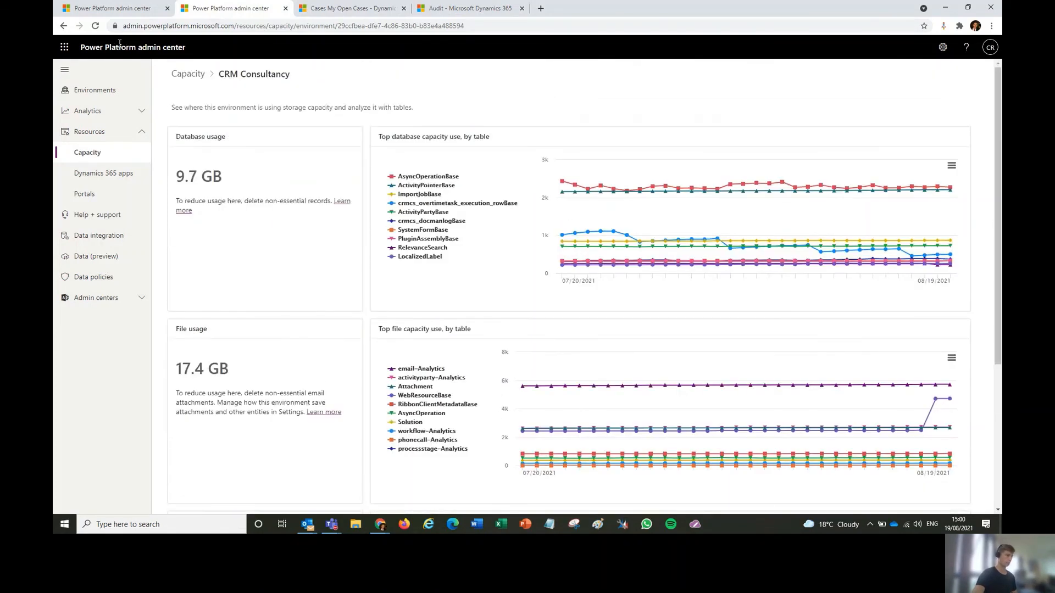
{"action": "left_click", "coordinate": [104, 153]}
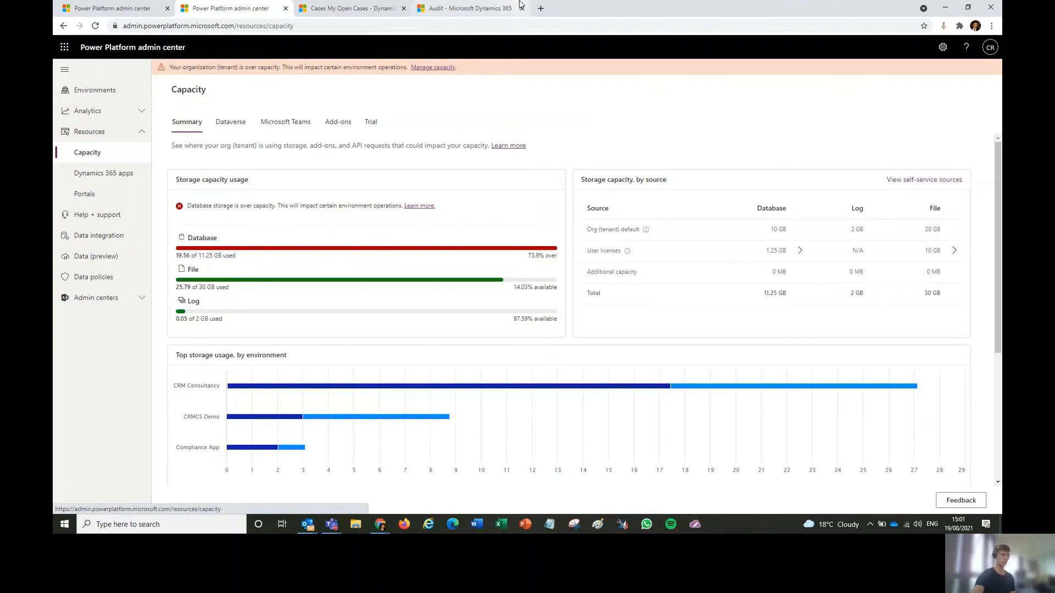
- Return to the Dynamics 365 settings and list the Recurring Bulk Deletion System Jobs in Data Management, sorted by owner
{"action": "left_click", "coordinate": [478, 8]}
{"action": "left_click", "coordinate": [195, 48]}
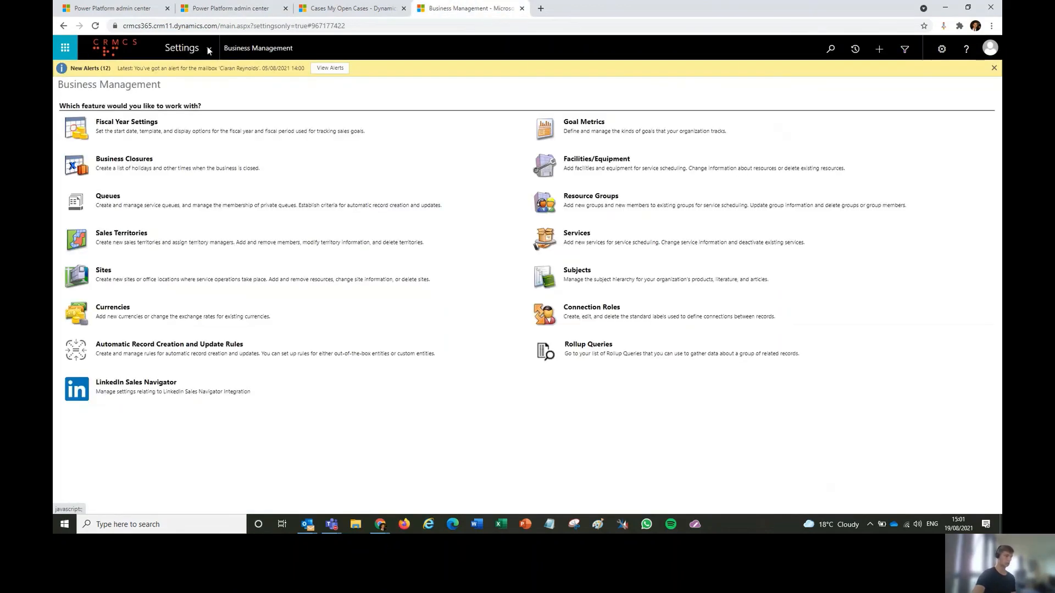
{"action": "left_click", "coordinate": [209, 48]}
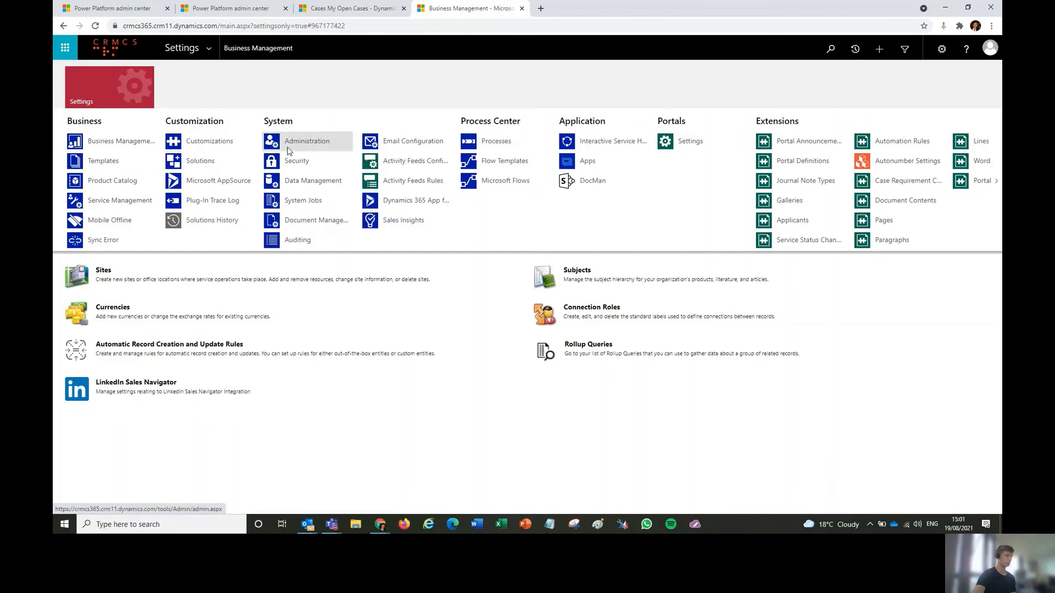
{"action": "left_click", "coordinate": [304, 180]}
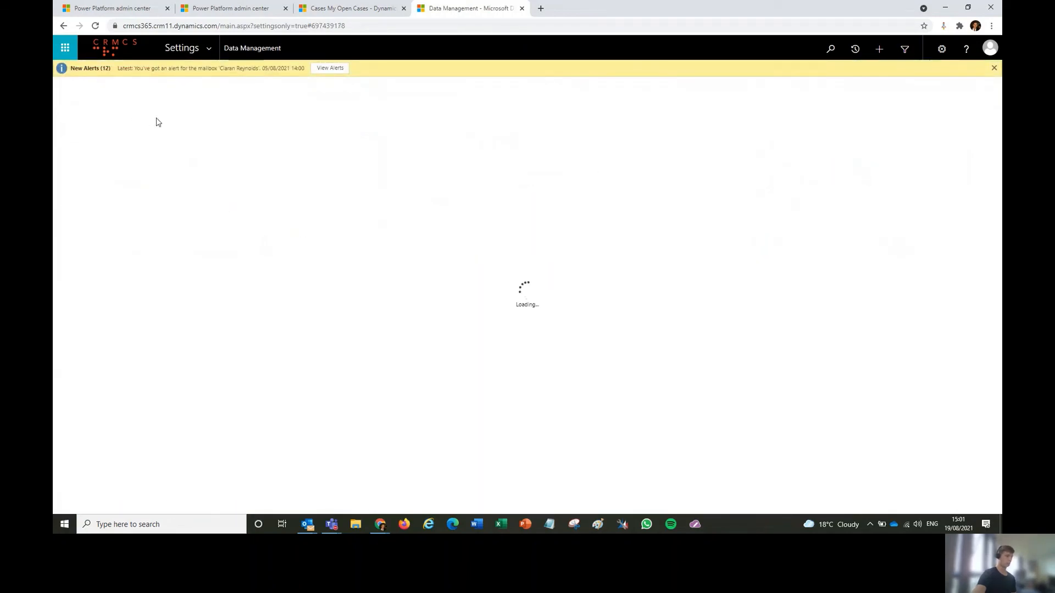
{"action": "left_click", "coordinate": [169, 103]}
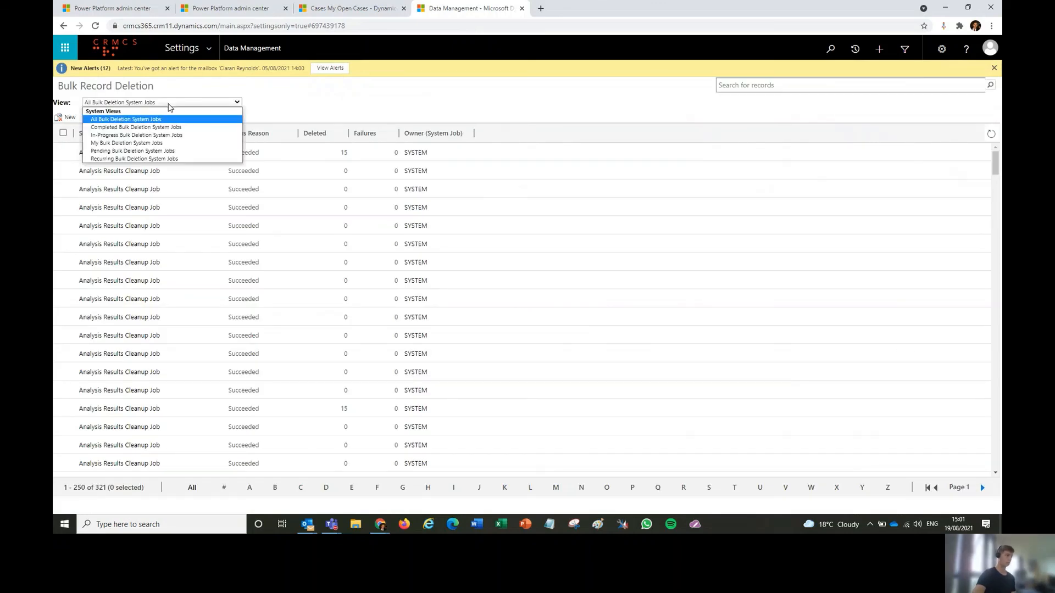
{"action": "left_click", "coordinate": [134, 158]}
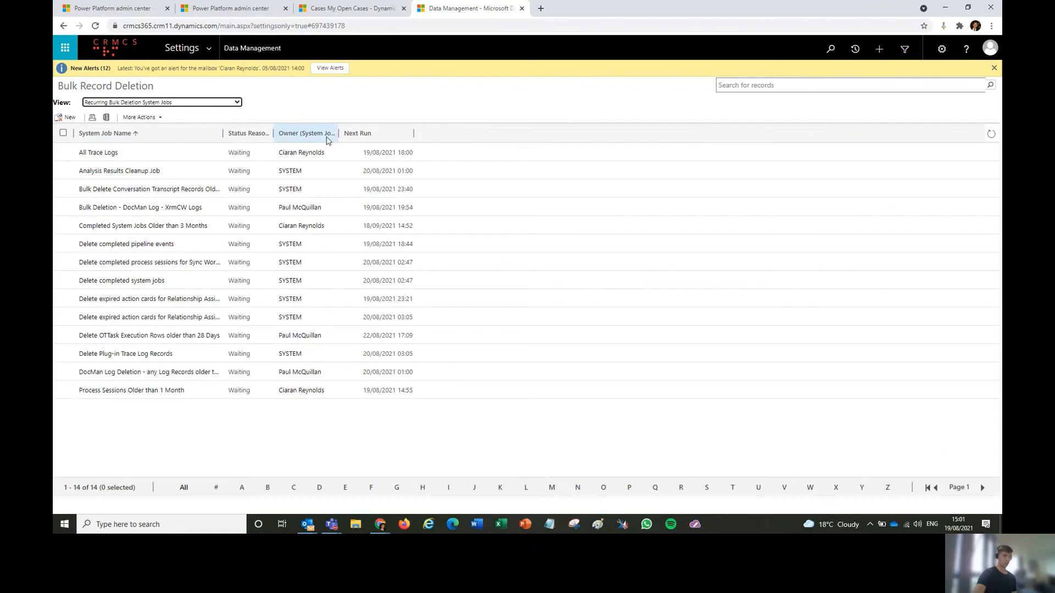
{"action": "left_click", "coordinate": [320, 135]}
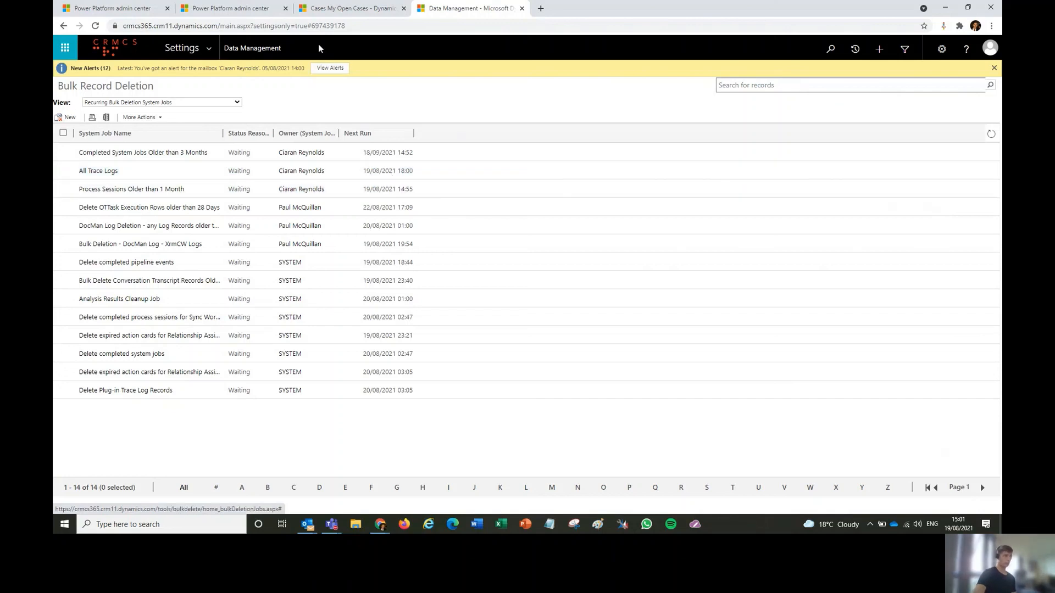
- Switch back to the Power Platform admin center to review the tenant's storage capacity summary
{"action": "left_click", "coordinate": [225, 13]}
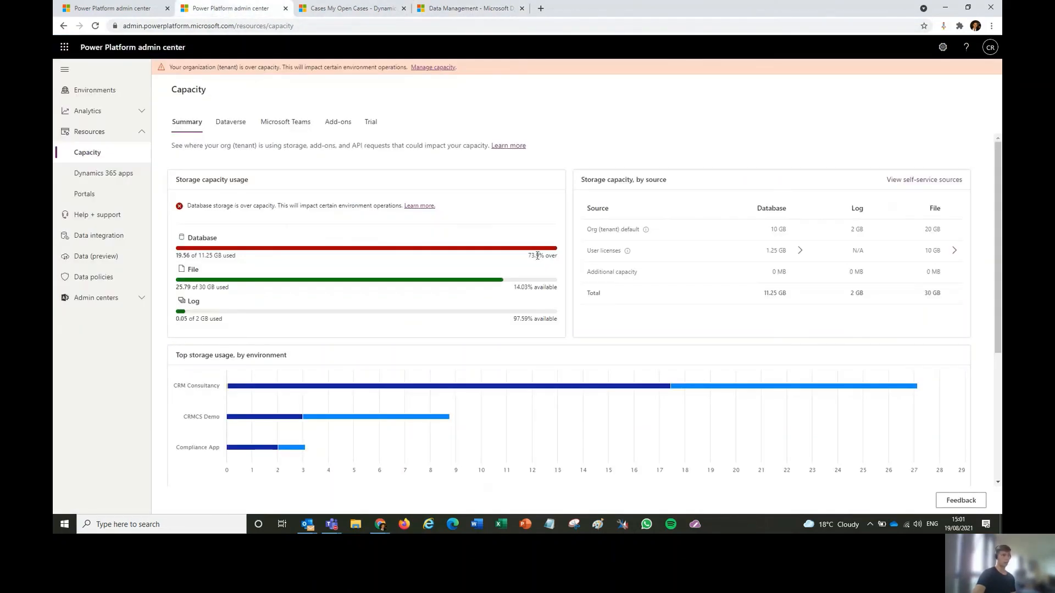